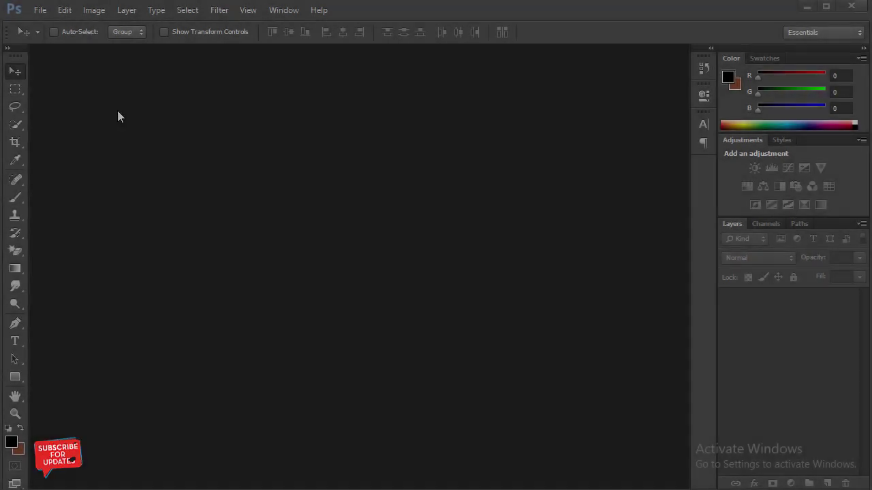
Create a white-background document 'Clen Earth', 1500 × 2000 px at 2000 ppi.
click(40, 9)
click(51, 24)
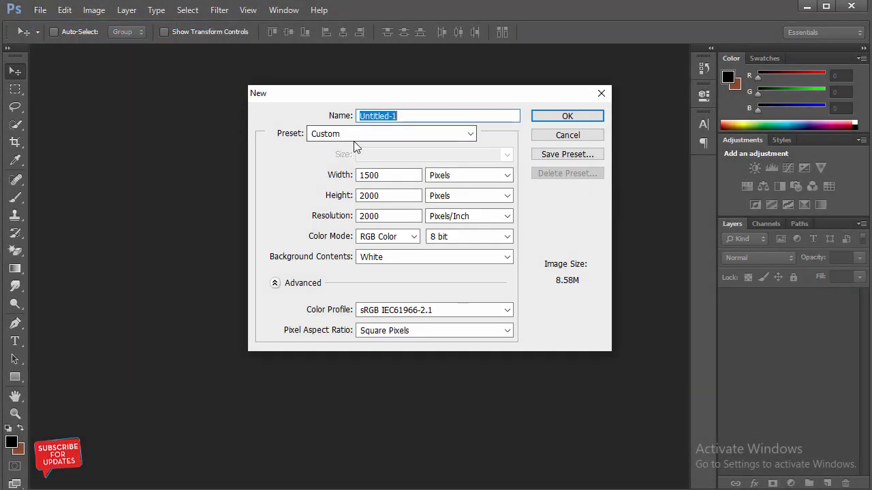
text(C)
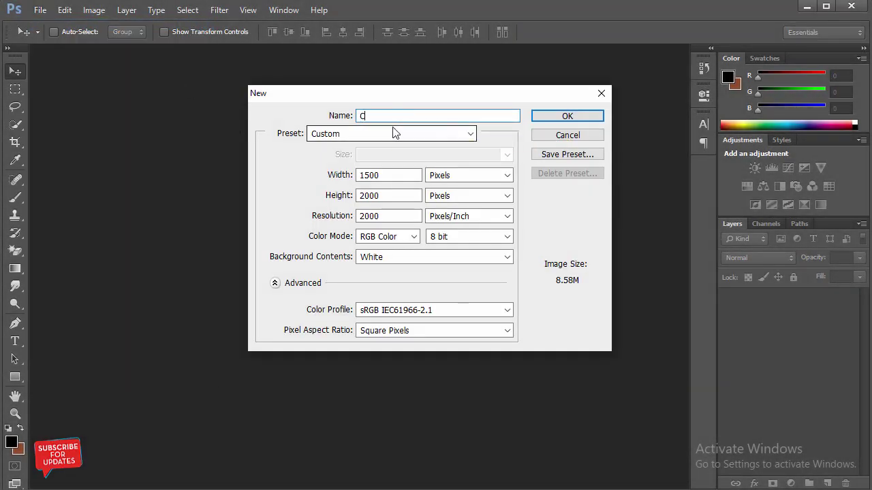
text(len Earth)
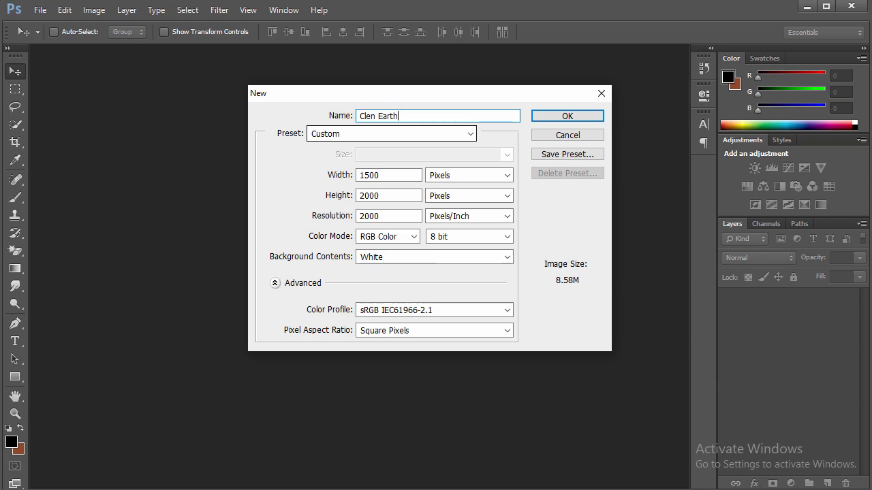
key(Return)
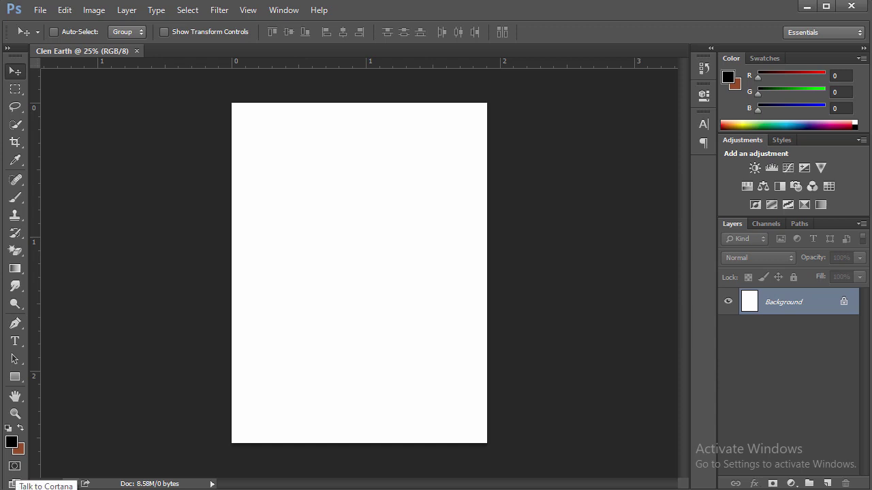
Place the room-ruin-old-wallpaper-preview photo and scale it to fill the whole canvas.
click(208, 488)
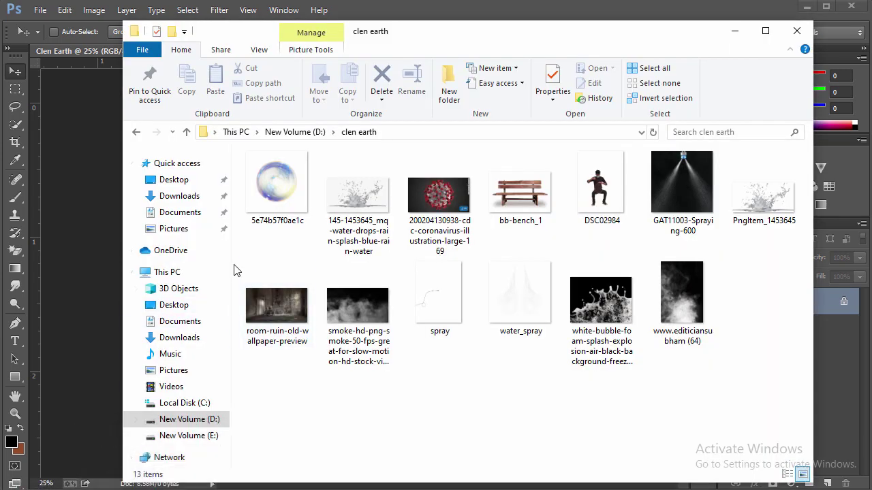
click(291, 312)
click(98, 339)
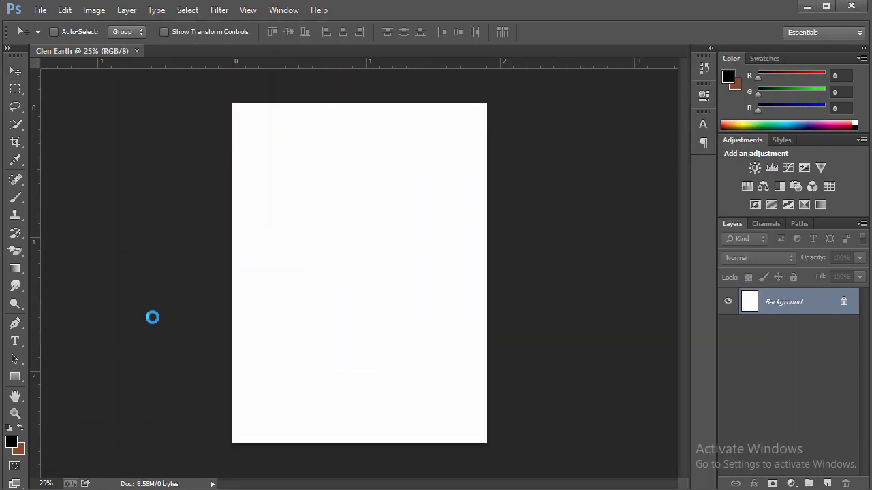
mouse_move(486, 345)
mouse_down()
mouse_move(634, 402)
mouse_move(700, 410)
mouse_up()
mouse_move(396, 380)
mouse_down()
mouse_move(492, 391)
mouse_move(510, 391)
mouse_move(490, 384)
mouse_move(522, 382)
mouse_move(479, 383)
mouse_up()
click(686, 32)
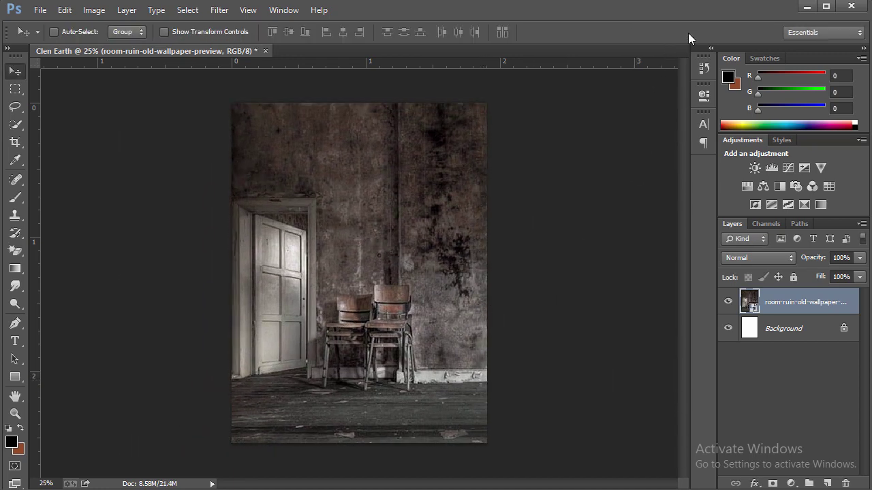
Place the bb-bench_1 bench image and lower it onto the room's floor.
key(alt+Tab)
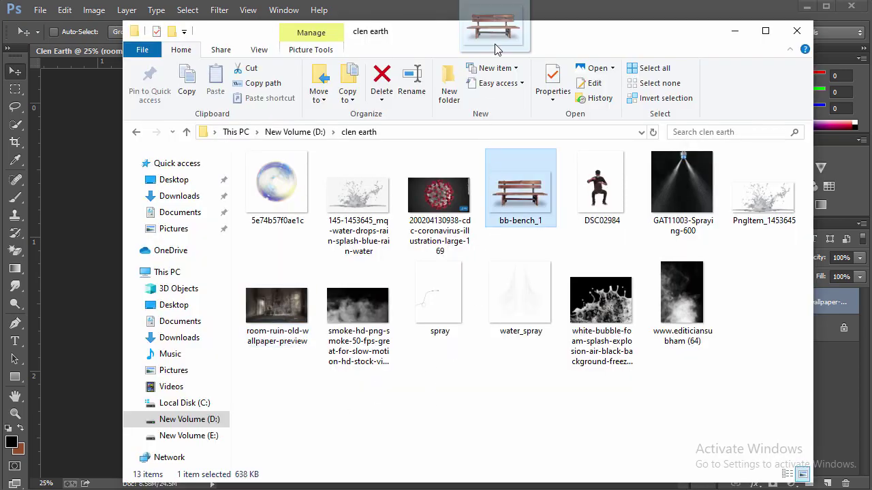
drag(504, 202, 101, 321)
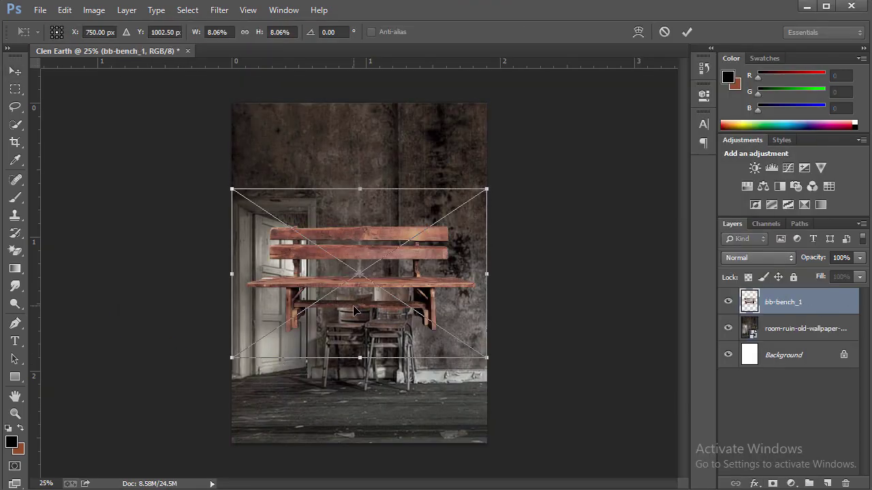
drag(352, 307, 354, 399)
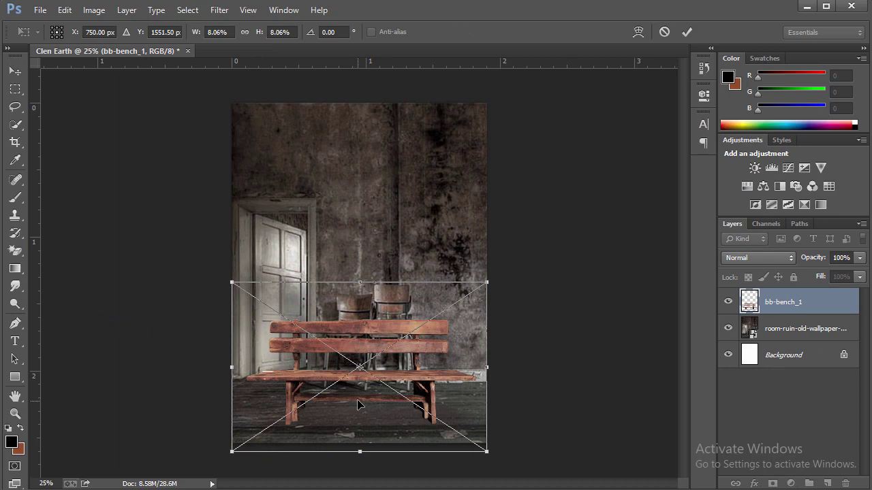
click(688, 32)
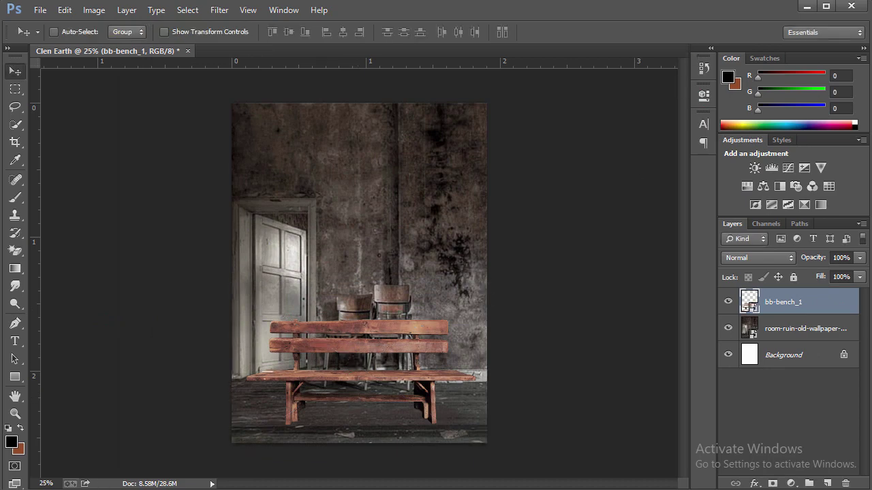
Place the DSC02984 masked man, shrink him and tilt him slightly to sit on the bench.
key(alt+Tab)
mouse_move(601, 188)
mouse_down()
mouse_move(161, 361)
mouse_move(104, 342)
mouse_up()
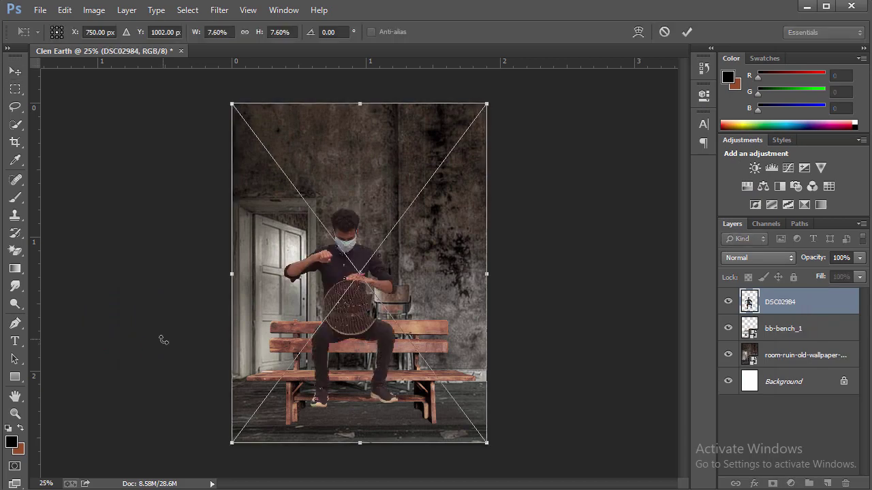
drag(428, 272, 431, 306)
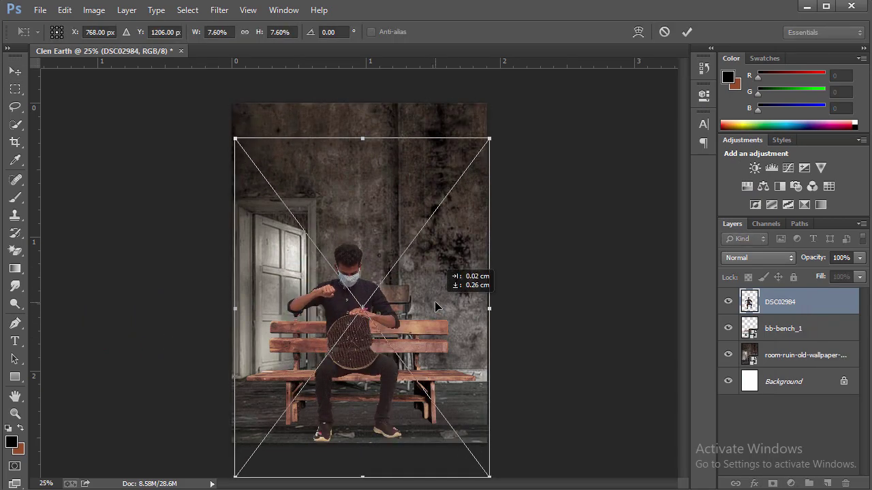
drag(230, 136, 244, 149)
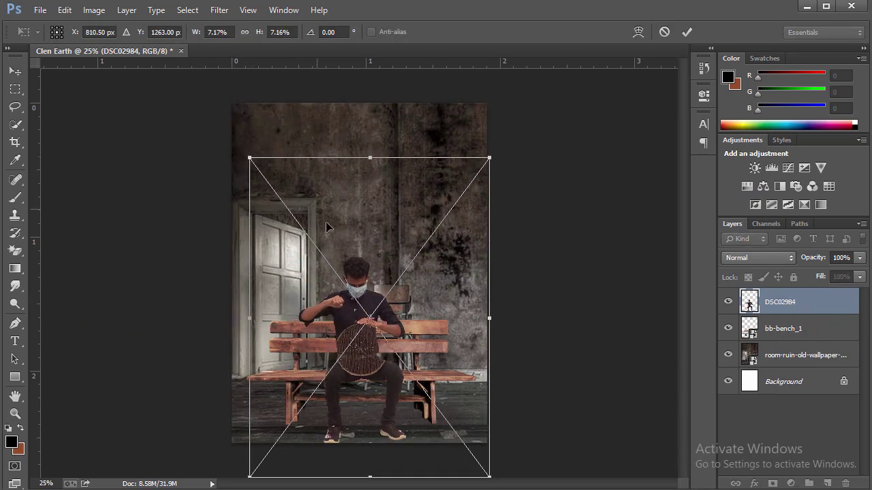
drag(399, 326, 401, 333)
drag(523, 276, 521, 280)
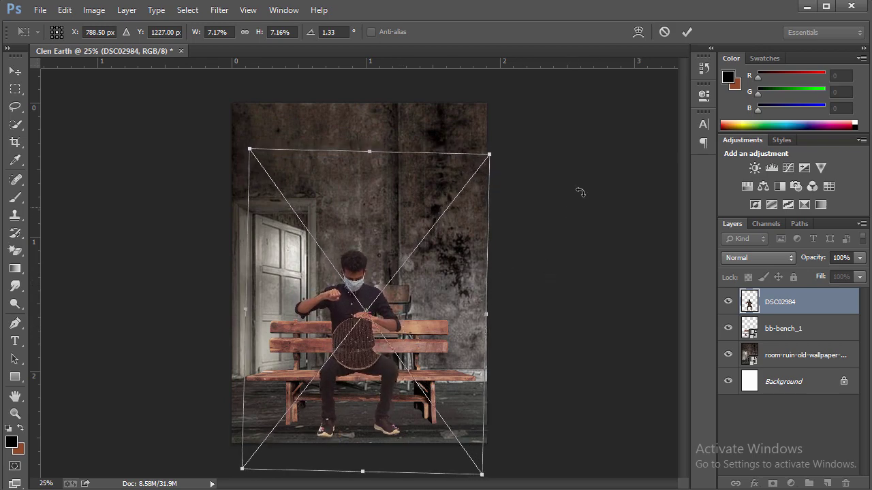
click(688, 32)
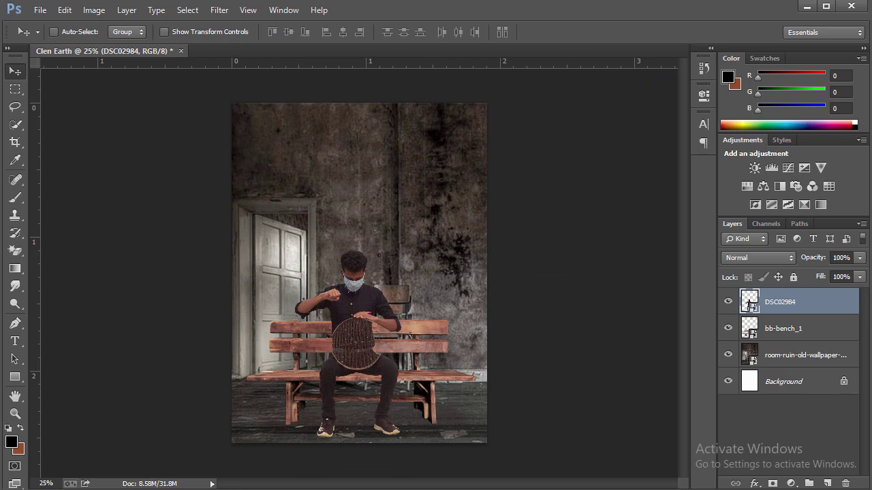
Place the earth_PNG15 globe image and shrink it to fit between the man's hands.
click(104, 453)
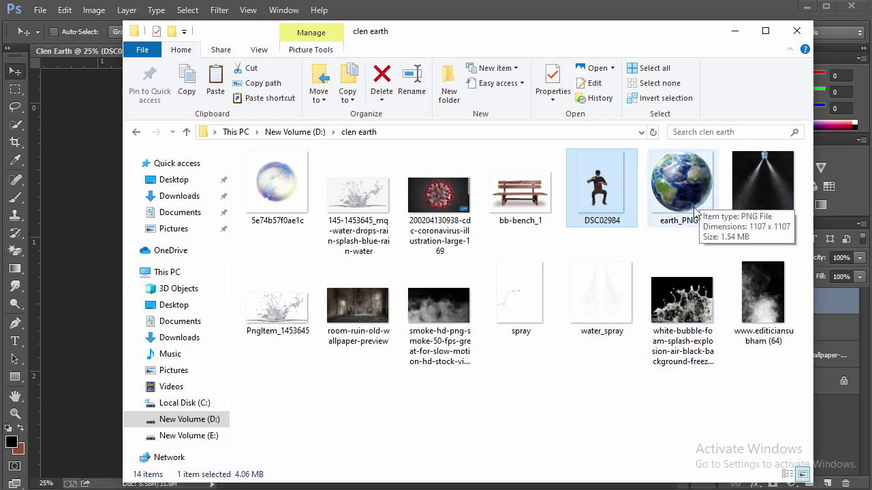
mouse_move(700, 203)
mouse_down()
mouse_move(102, 331)
mouse_move(133, 337)
mouse_up()
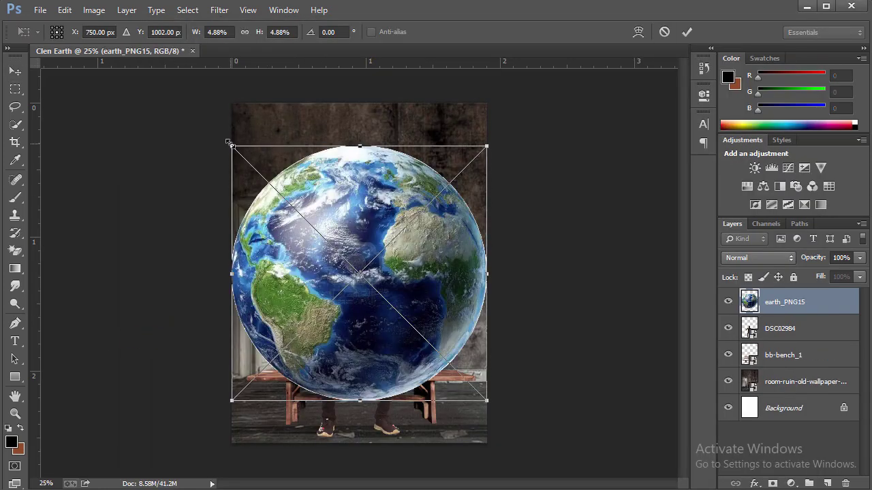
mouse_move(229, 143)
mouse_down()
mouse_move(371, 284)
mouse_move(372, 355)
mouse_up()
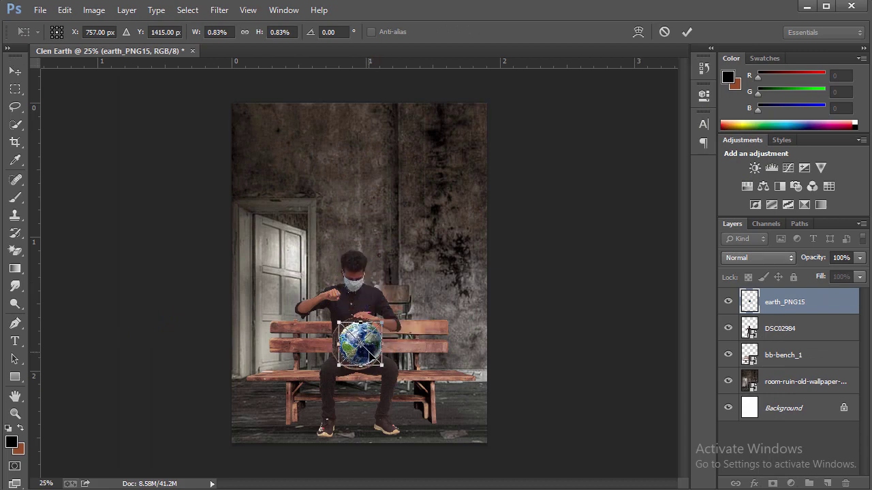
scroll(374, 348, up, 1)
scroll(374, 349, up, 1)
scroll(374, 349, up, 1)
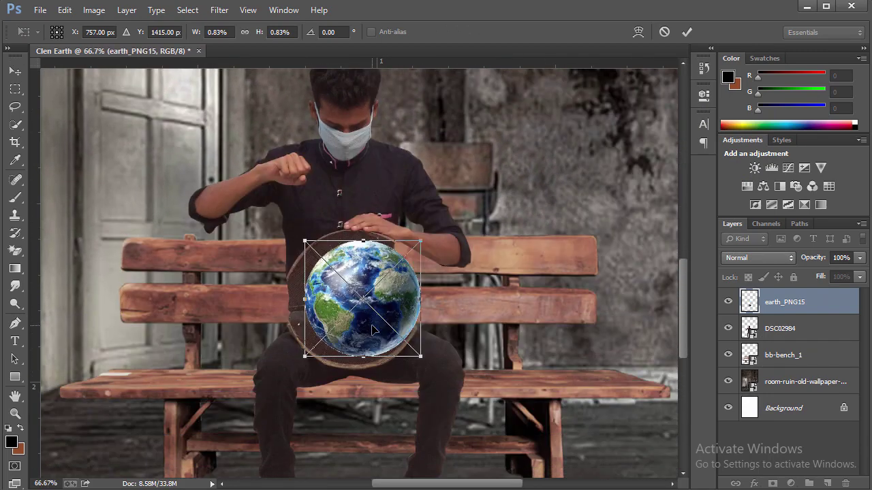
scroll(351, 313, down, 1)
Fine-tune the globe's size and position so it covers the round basket.
drag(321, 280, 319, 280)
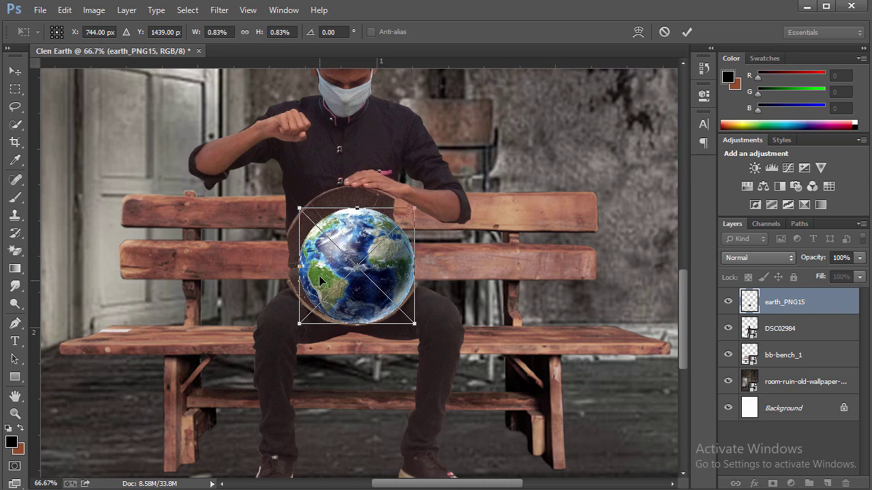
drag(291, 200, 284, 196)
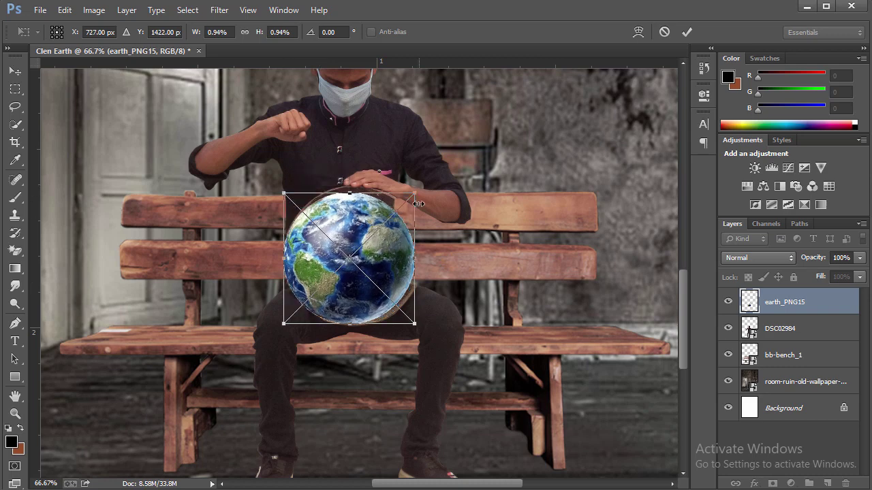
drag(414, 198, 422, 194)
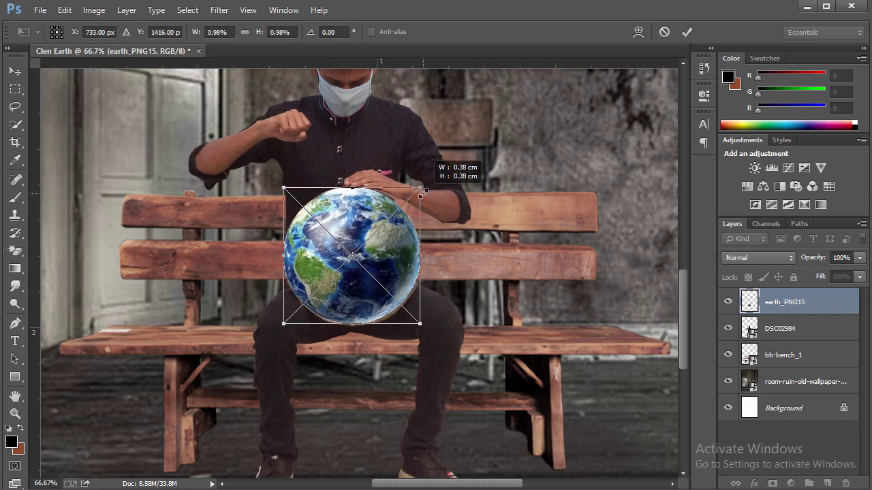
drag(404, 271, 409, 275)
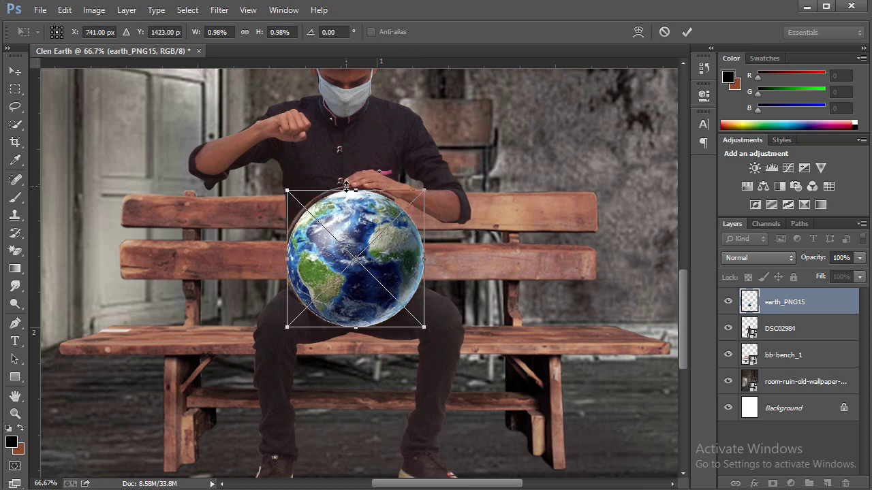
drag(346, 186, 343, 181)
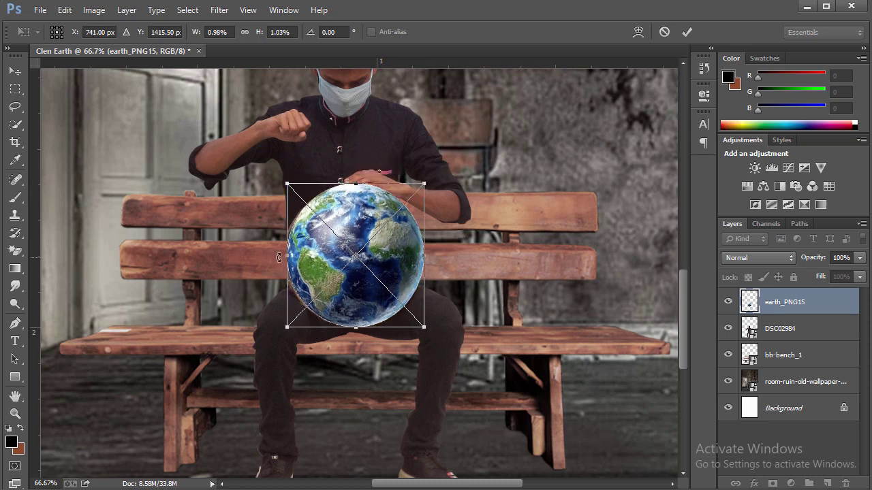
drag(284, 255, 282, 255)
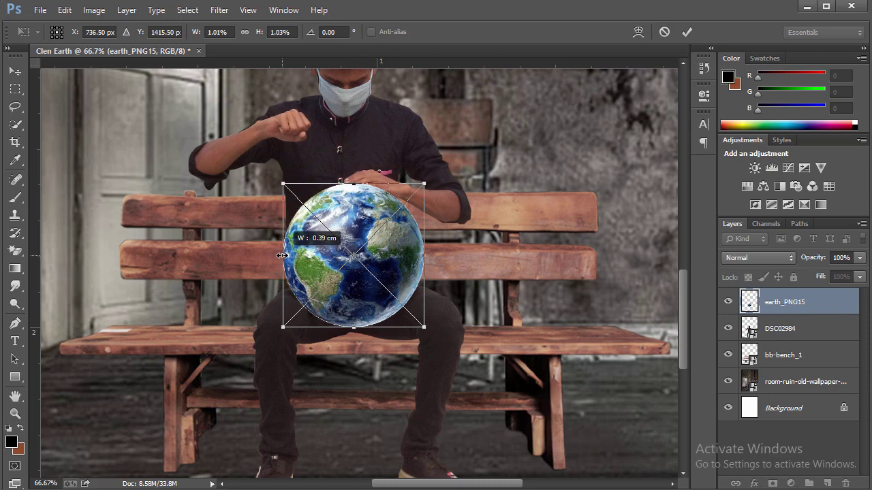
click(687, 32)
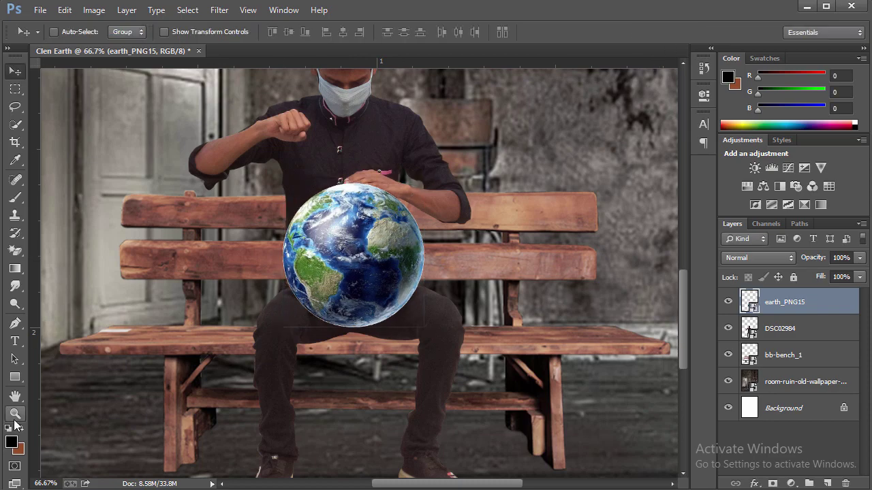
click(15, 414)
Rasterize the earth_PNG15 layer and erase the faint leftover line below the globe.
click(355, 196)
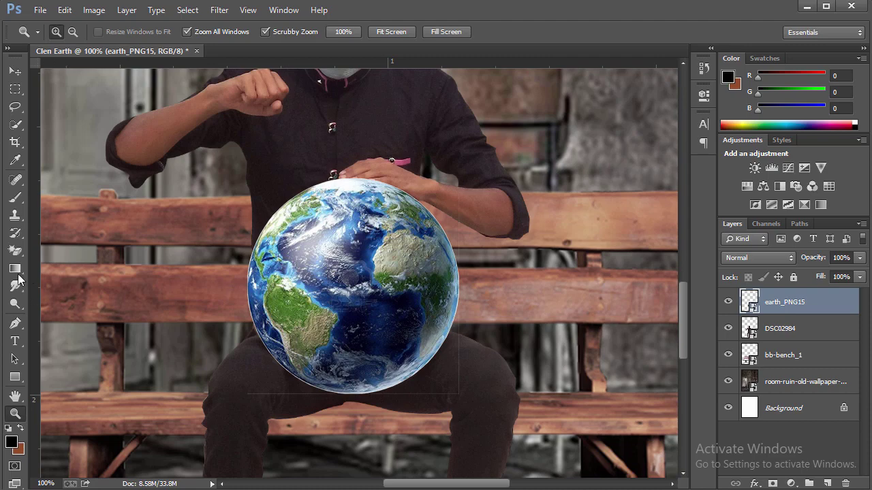
click(15, 250)
click(68, 248)
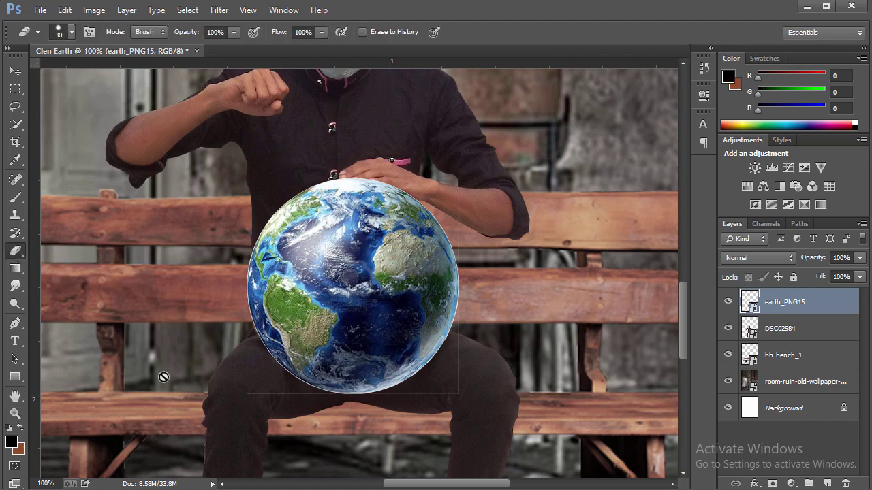
right_click(804, 323)
click(681, 203)
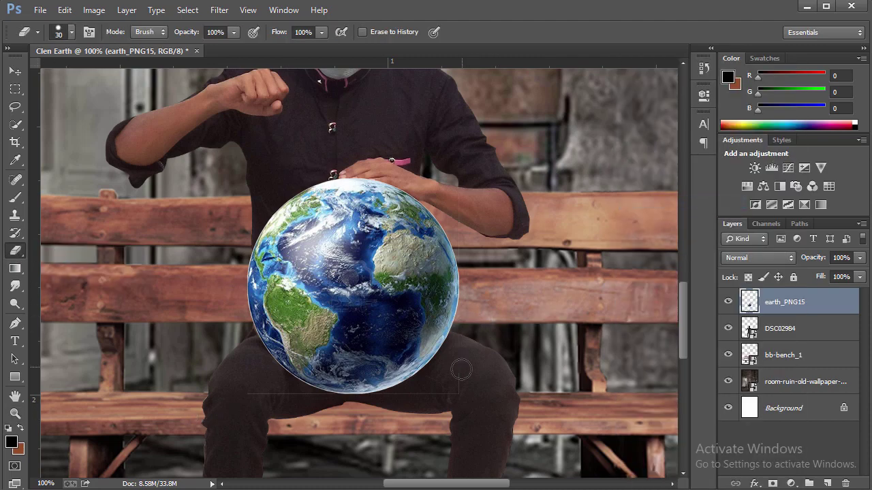
mouse_move(323, 406)
mouse_down()
mouse_move(247, 399)
mouse_move(311, 401)
mouse_up()
Lower the globe layer's opacity to 21% and zoom in to 200%.
drag(808, 259, 757, 263)
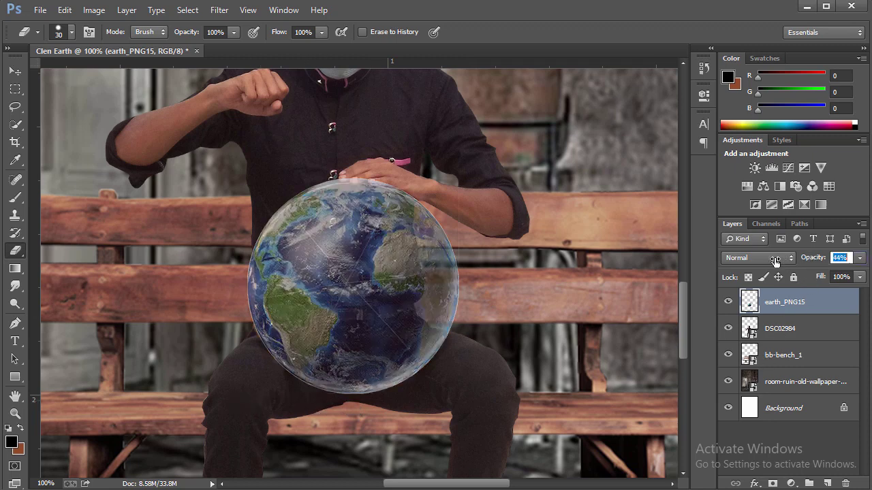
key(z)
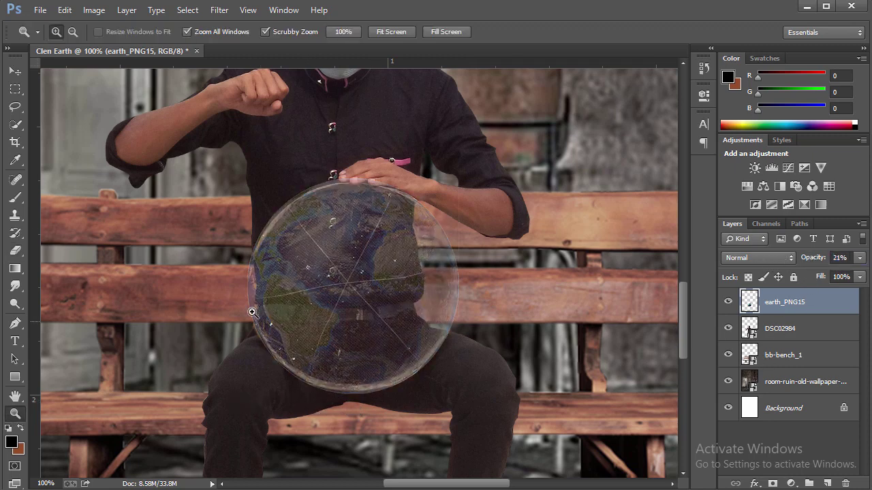
click(253, 313)
right_click(787, 334)
Rasterize the DSC02984 layer, add a layer mask to it, and choose the standard Brush.
click(656, 202)
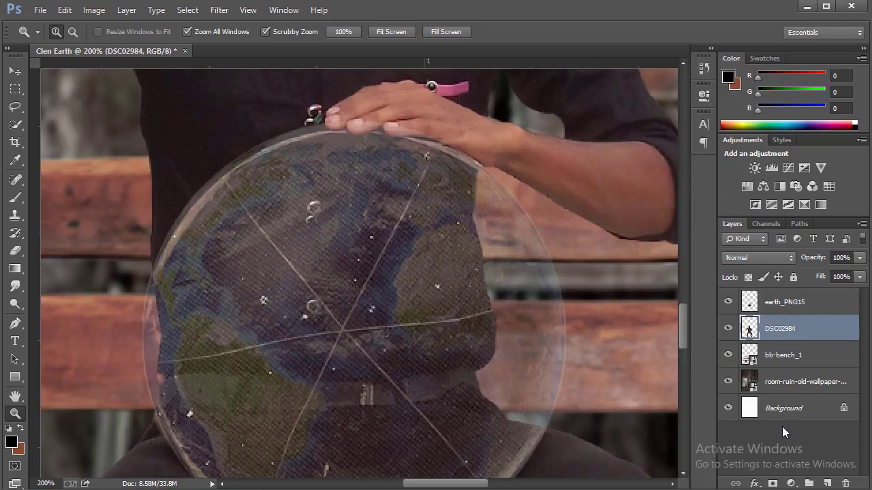
click(772, 482)
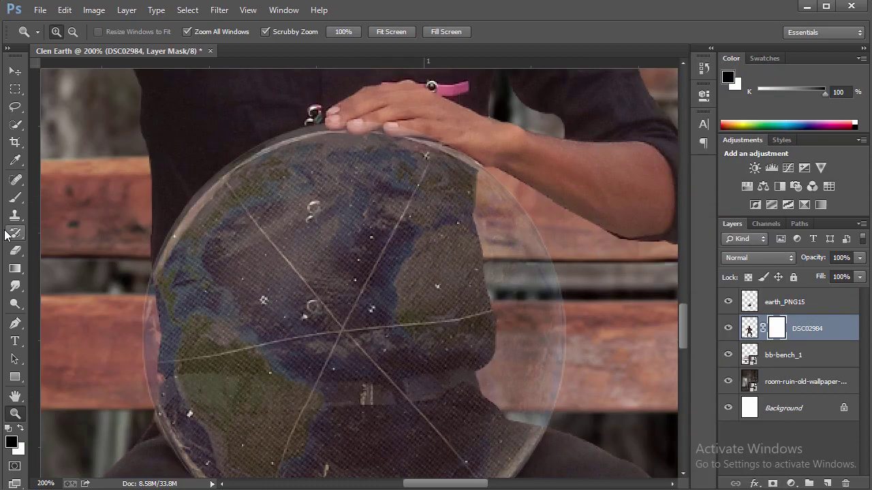
click(15, 197)
click(268, 31)
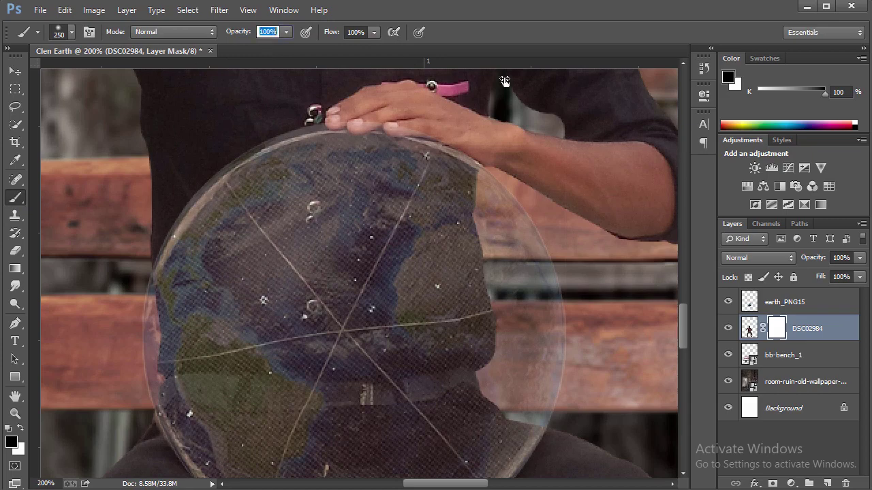
right_click(342, 136)
click(423, 109)
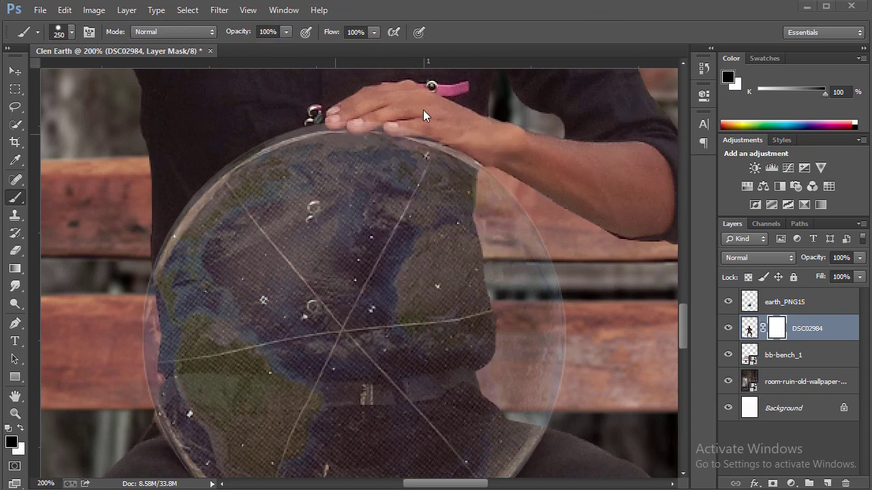
right_click(14, 201)
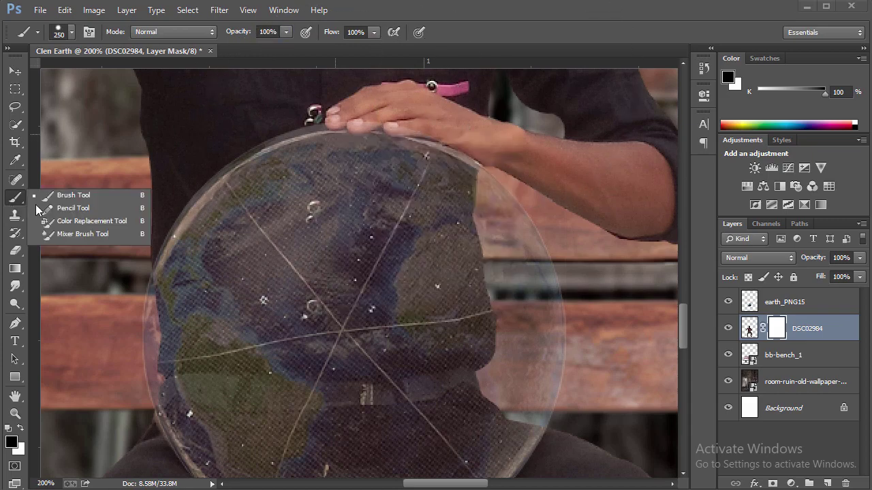
click(89, 199)
Shrink the brush to 20 px and undo the test strokes on the mask.
right_click(385, 226)
key(Return)
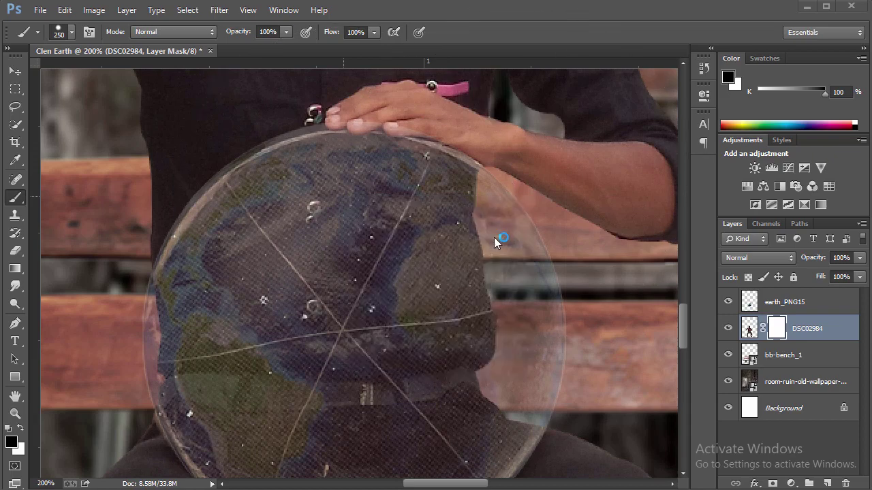
right_click(320, 174)
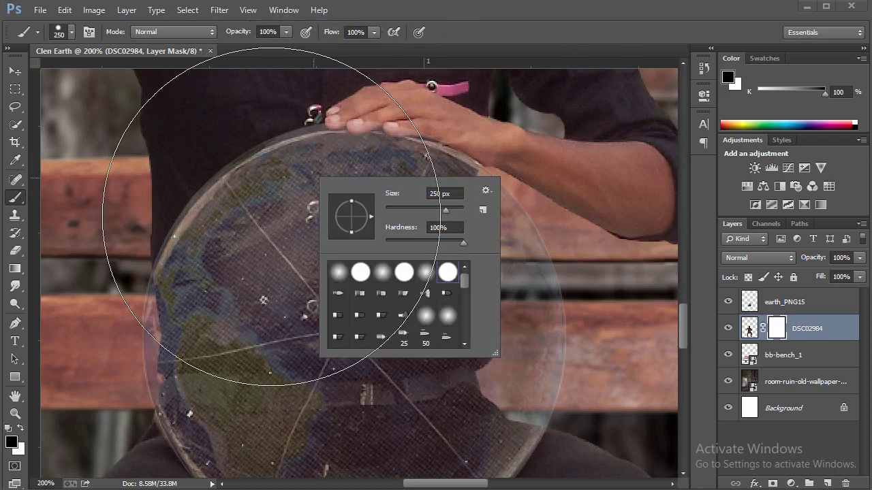
key(Return)
click(293, 253)
key(ctrl+z)
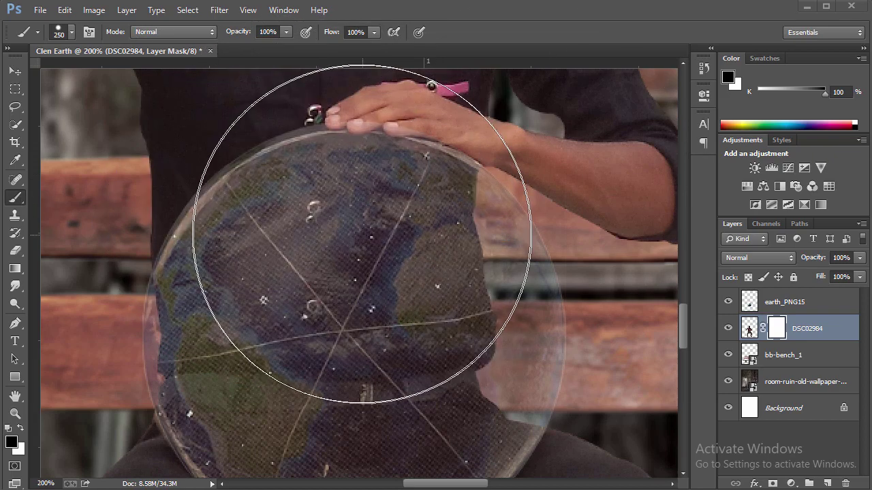
key(bracketleft)
key(bracketleft)
key(bracketleft)
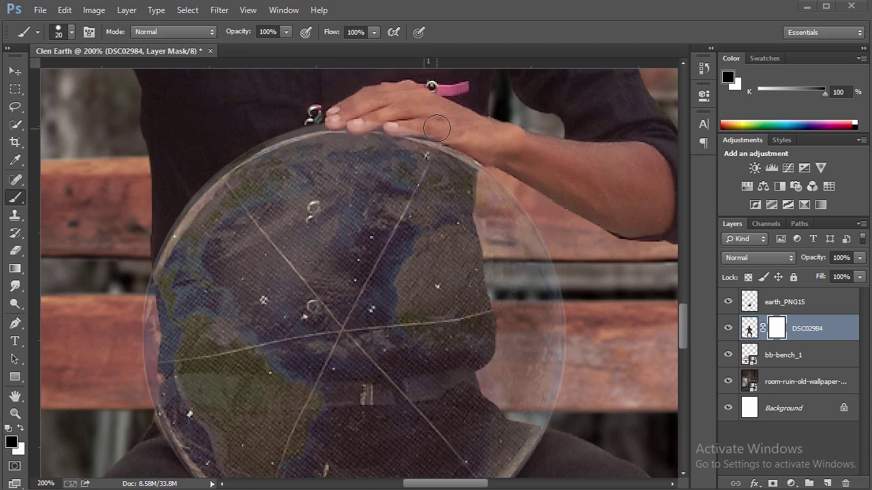
click(436, 127)
key(ctrl+z)
Discard the DSC02984 mask and add a layer mask to the earth_PNG15 globe instead.
click(846, 483)
click(510, 201)
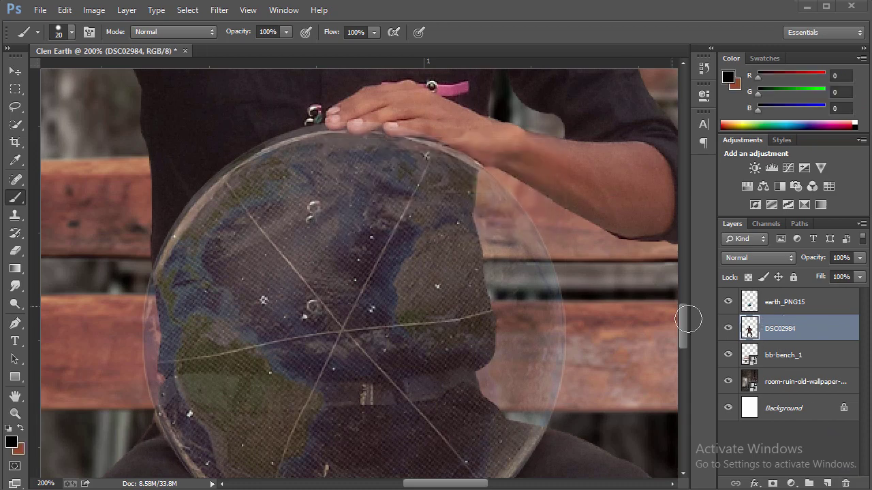
click(785, 308)
click(773, 484)
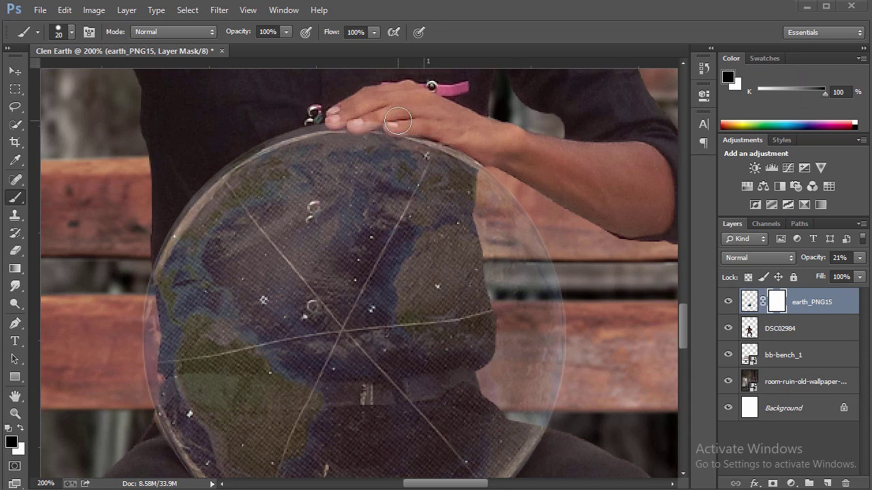
key(bracketleft)
key(bracketright)
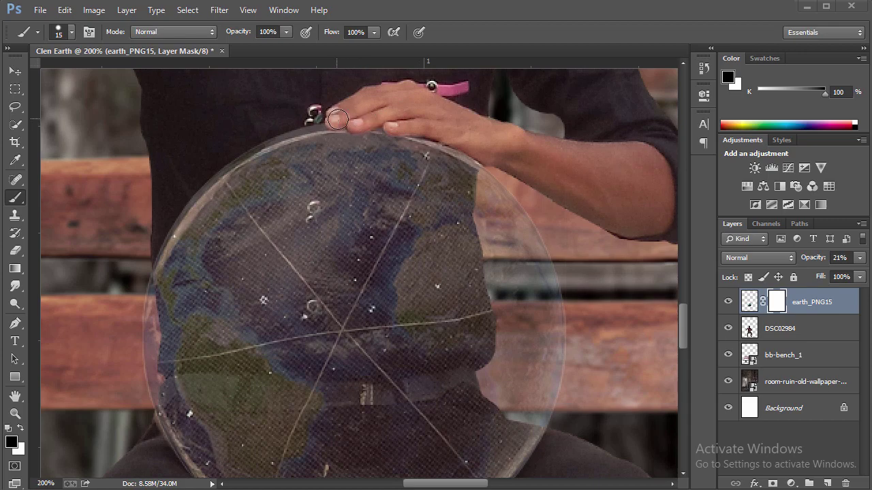
Restore the globe layer's opacity to 100% and zoom out.
click(839, 257)
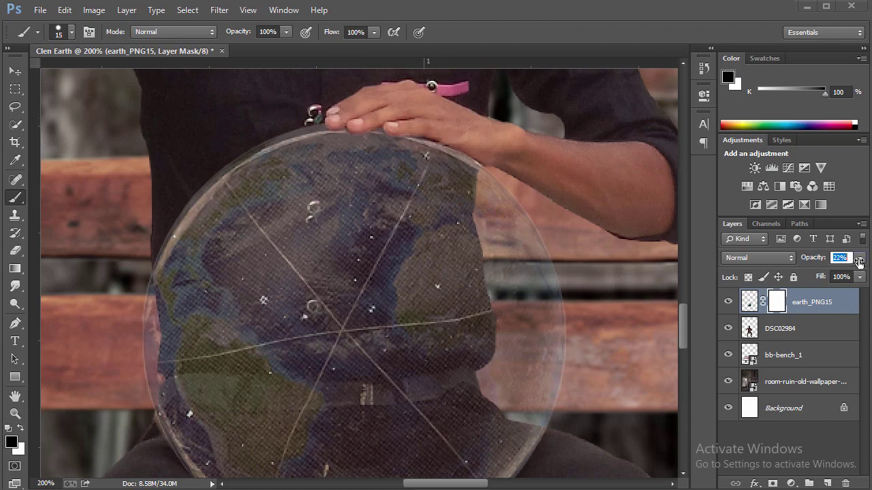
text(100)
key(Return)
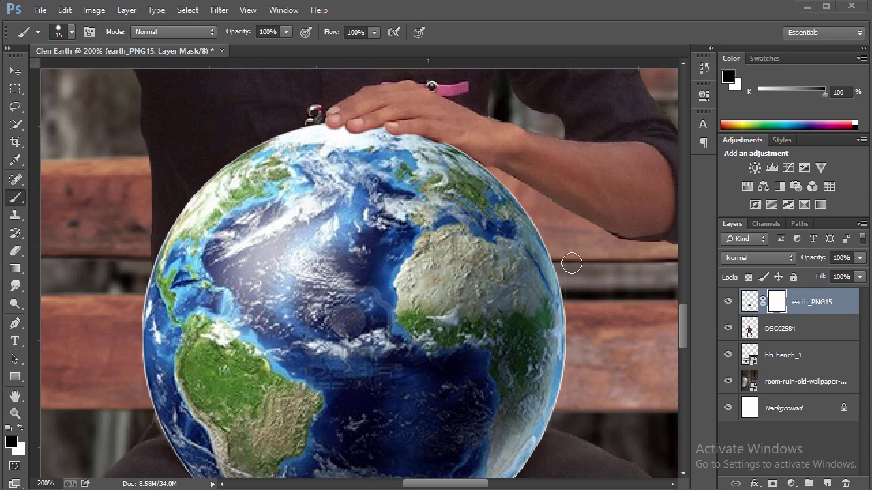
key(ctrl+minus)
Rasterize the bb-bench_1 bench layer.
key(ctrl+minus)
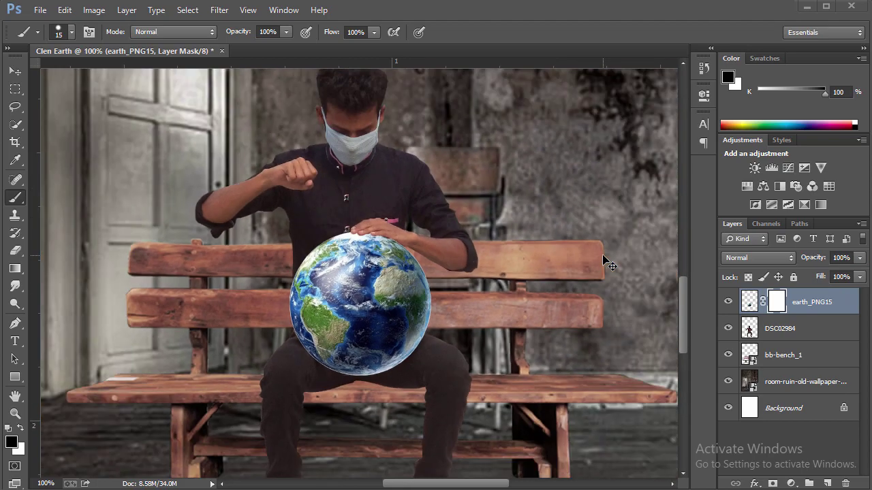
key(ctrl+minus)
key(ctrl+minus)
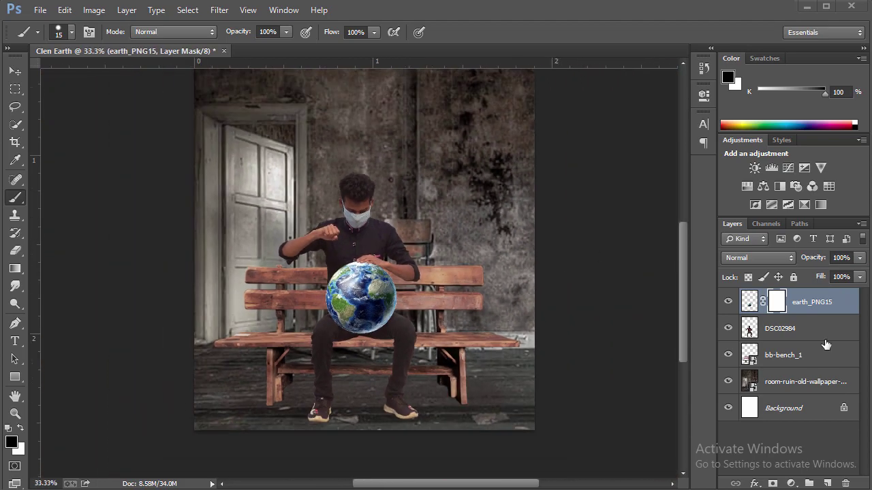
click(801, 356)
right_click(799, 359)
click(674, 200)
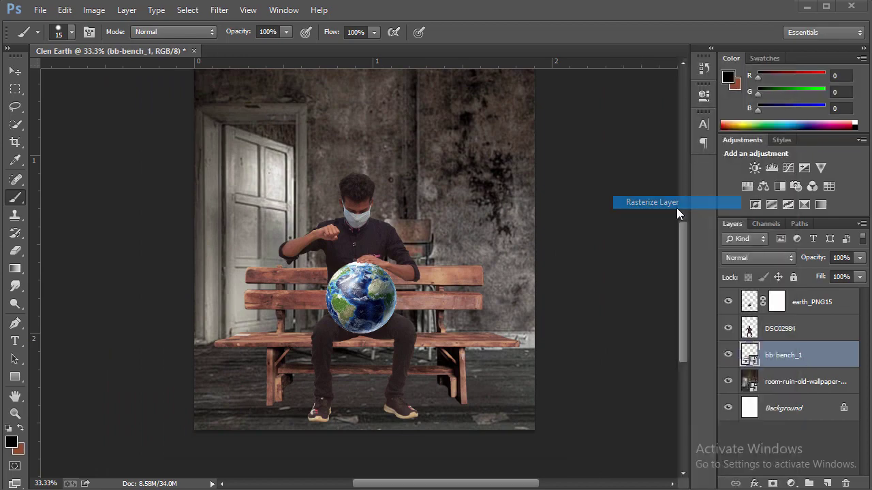
Fit the image on screen and open the Camera Raw filter on the DSC02984 layer.
click(21, 414)
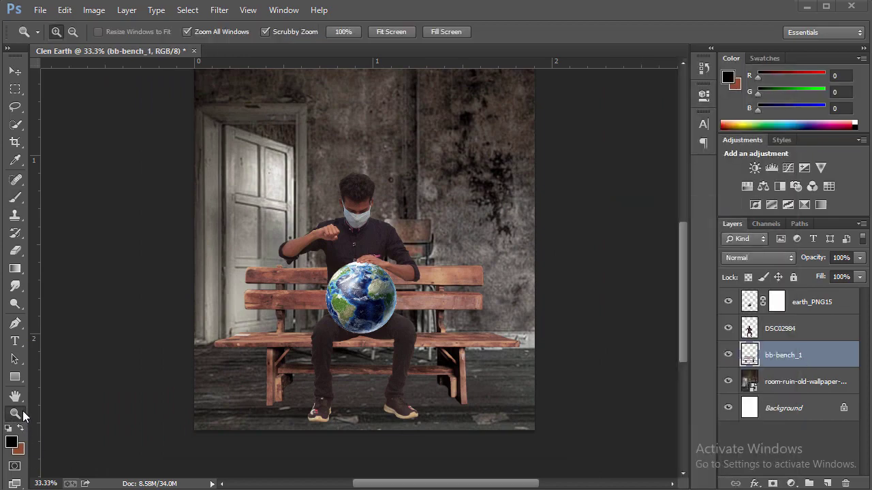
click(316, 281)
right_click(374, 243)
click(413, 253)
click(775, 333)
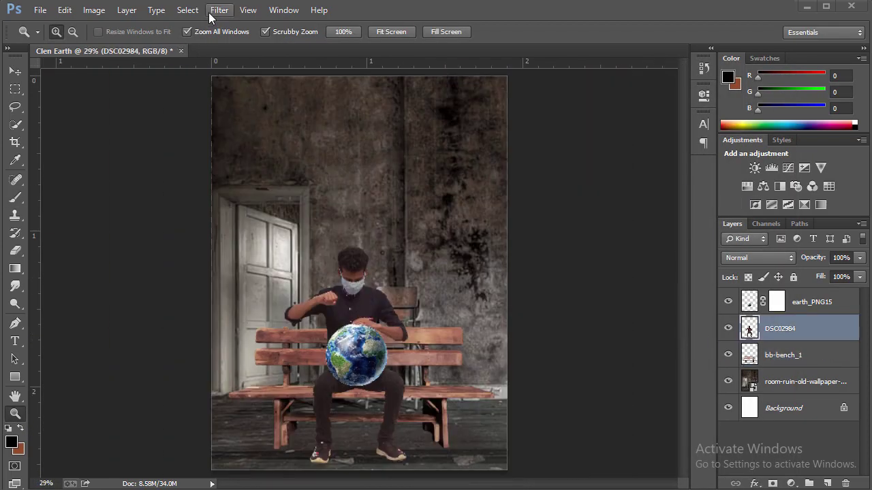
click(220, 10)
click(244, 89)
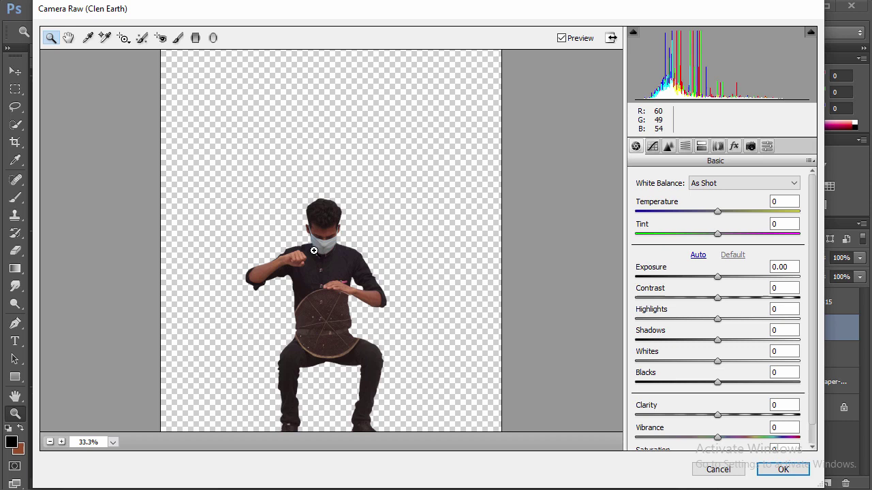
Set Clarity +48, Highlights +23, Shadows +18, Whites +18 and Blacks +25 at 66.7% preview.
click(316, 252)
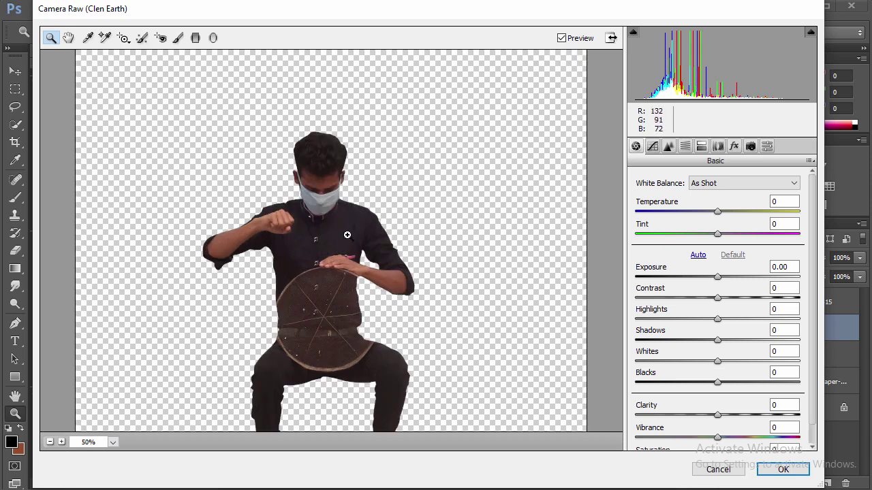
click(342, 242)
drag(726, 419, 756, 415)
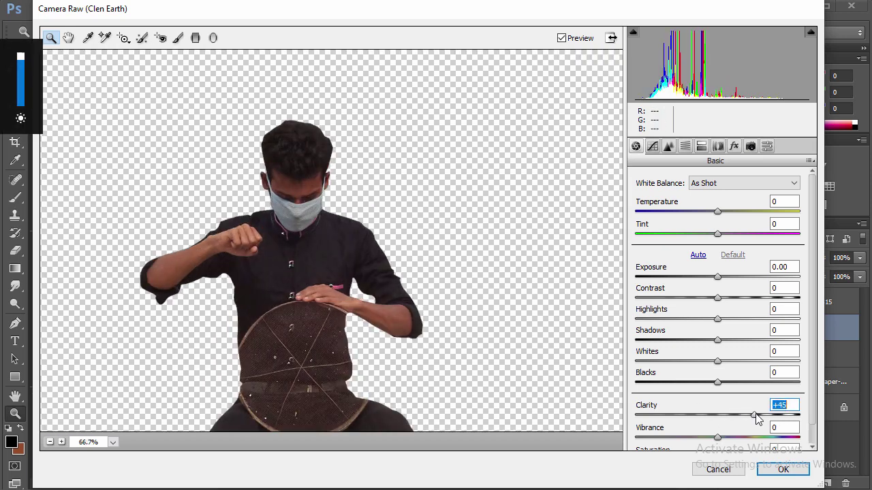
mouse_move(718, 382)
mouse_down()
mouse_move(740, 385)
mouse_move(737, 319)
mouse_up()
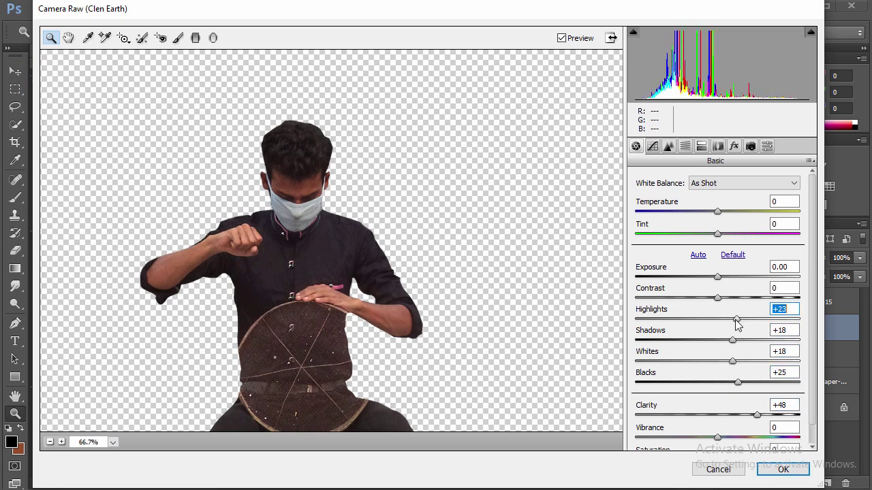
Lower HSL saturation of Reds to -26 and Oranges to -31, then apply.
click(668, 146)
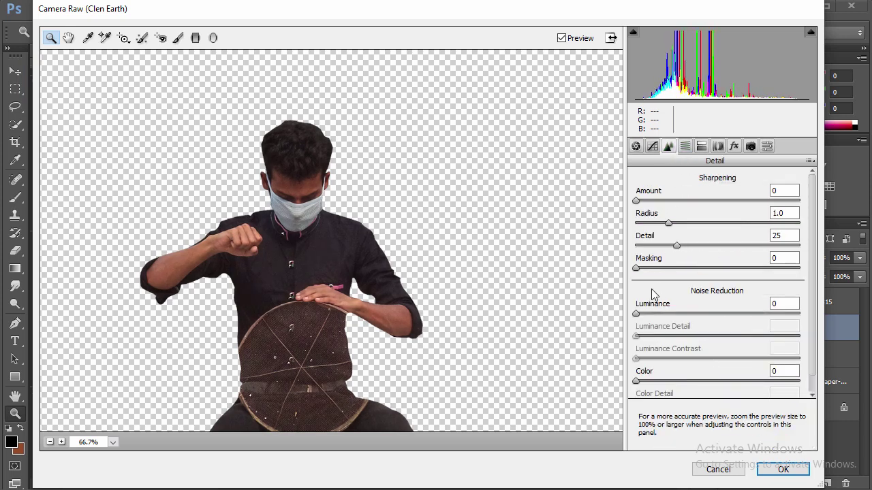
click(653, 146)
click(684, 146)
click(678, 199)
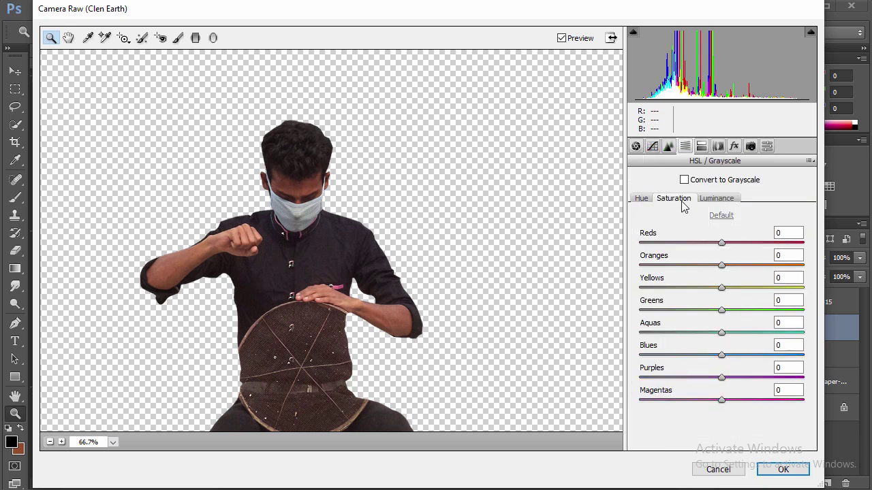
mouse_move(717, 244)
mouse_down()
mouse_move(704, 241)
mouse_move(697, 266)
mouse_up()
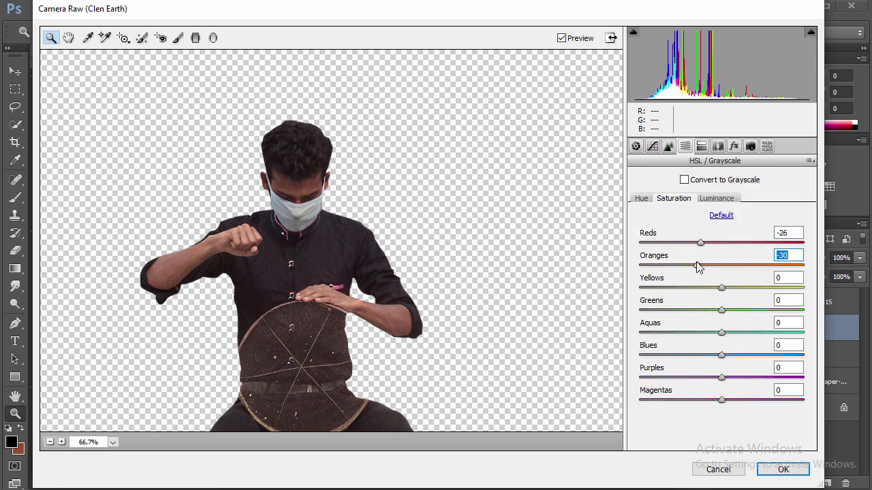
click(782, 470)
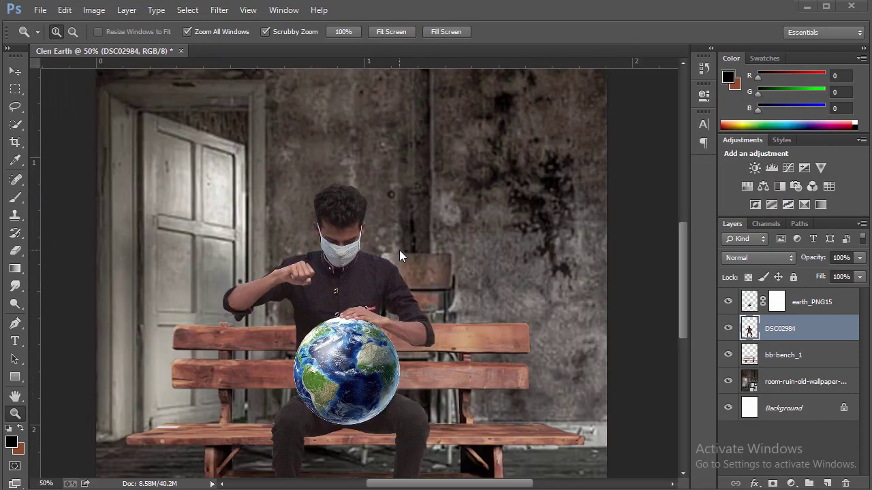
Zoom out and bring the spray image into the composition.
right_click(401, 250)
click(443, 341)
right_click(399, 217)
click(439, 307)
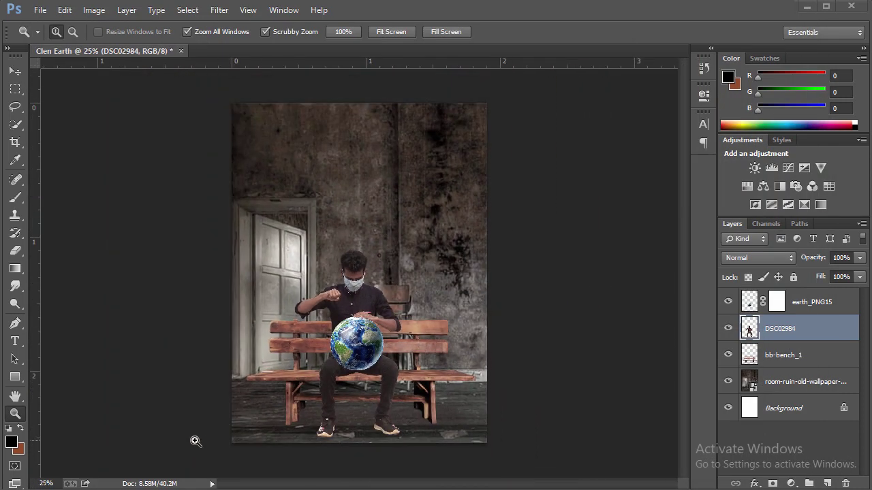
key(alt+Tab)
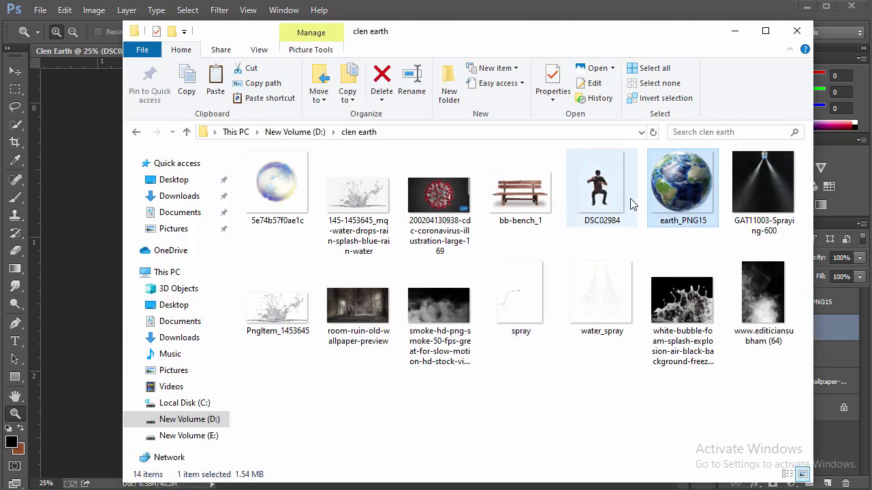
mouse_move(525, 292)
mouse_down()
mouse_move(65, 315)
mouse_move(226, 336)
mouse_up()
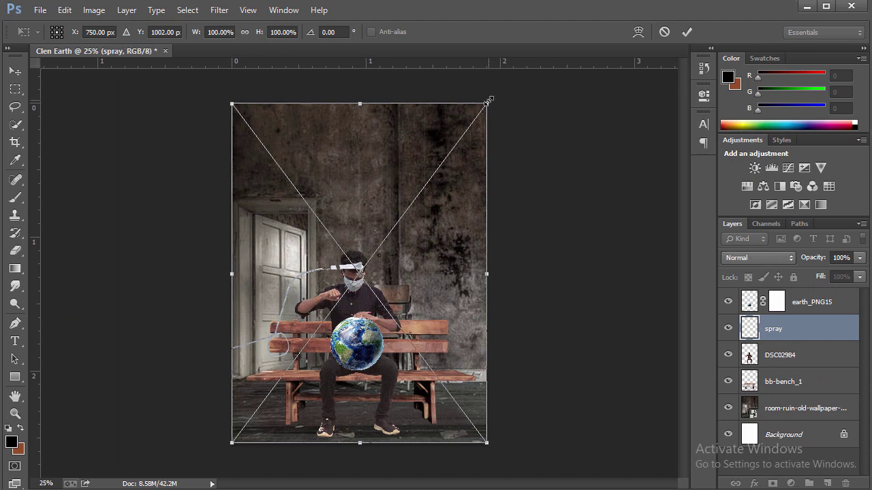
Shrink the spray hose to about 77%, position it, and zoom to 50%.
drag(488, 100, 444, 179)
drag(381, 299, 388, 300)
click(687, 32)
key(z)
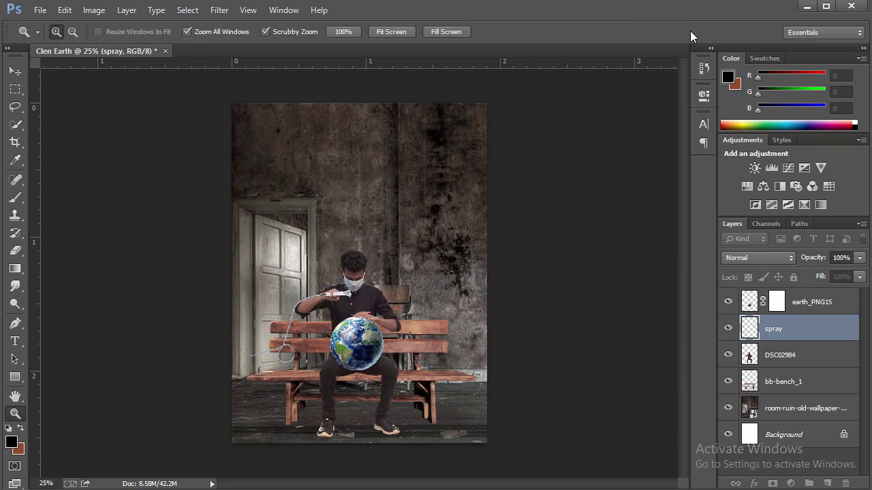
click(340, 305)
click(341, 306)
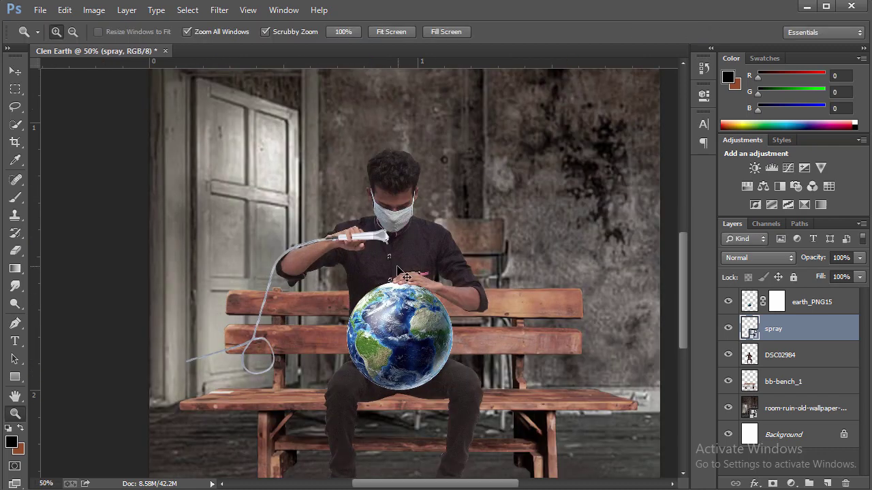
Rasterize the spray layer.
key(ctrl+t)
click(686, 32)
right_click(761, 306)
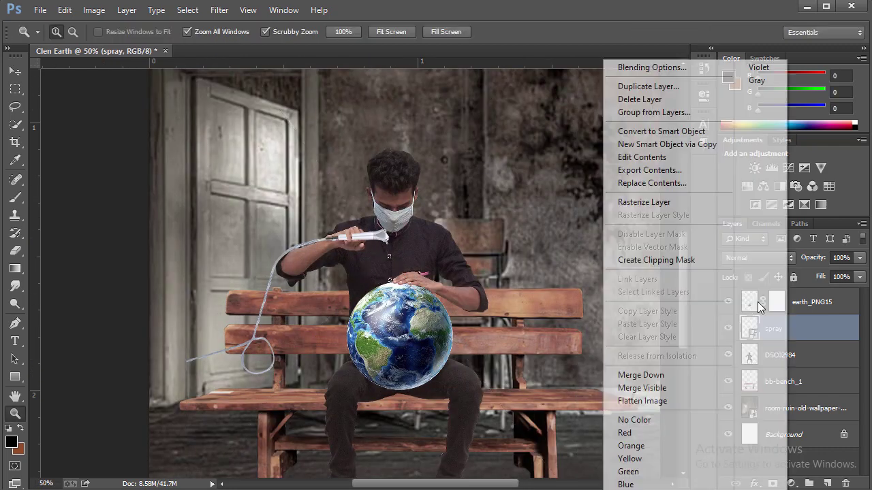
click(668, 203)
Rescale the spray hose to about 109% and shift it left and down into the hand.
key(ctrl+t)
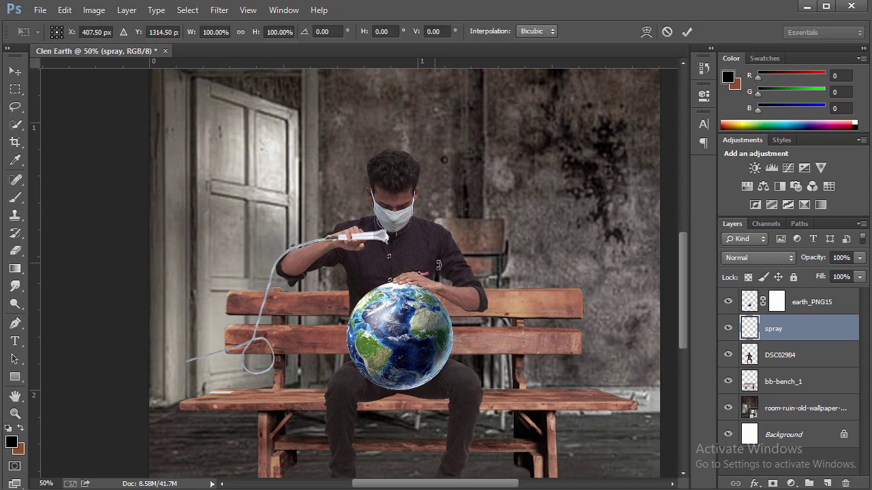
drag(392, 377, 380, 351)
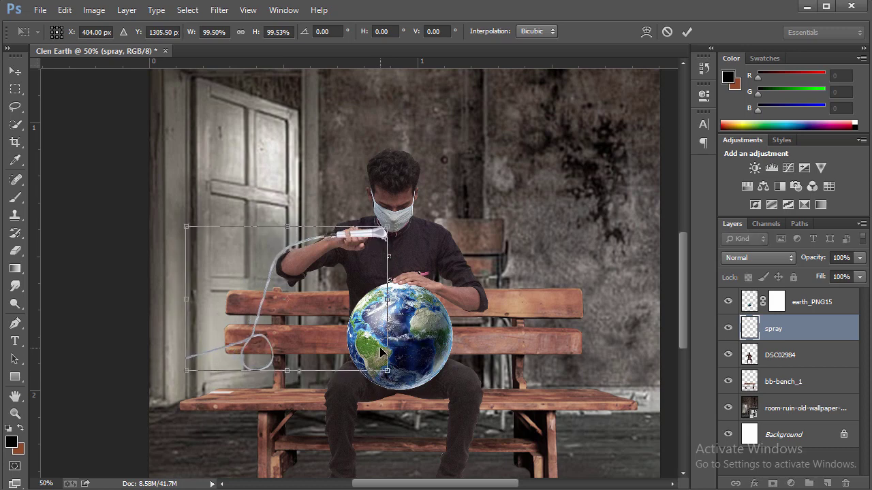
drag(383, 371, 411, 382)
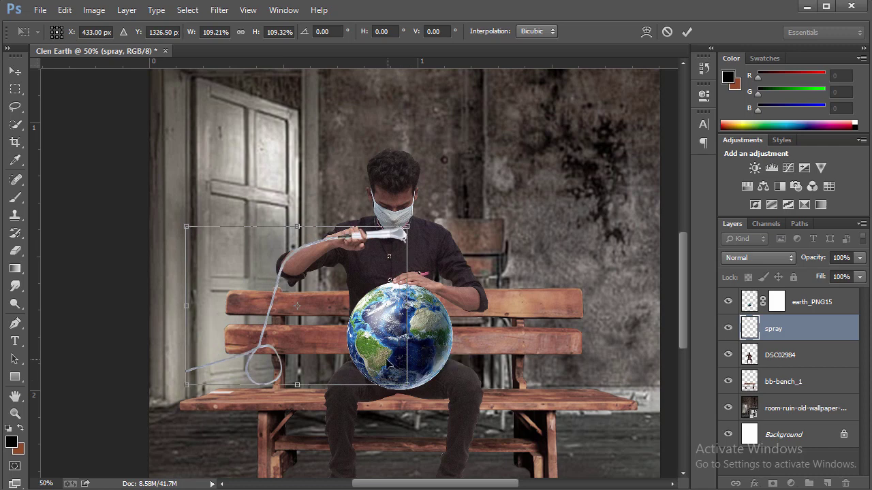
drag(376, 355, 376, 359)
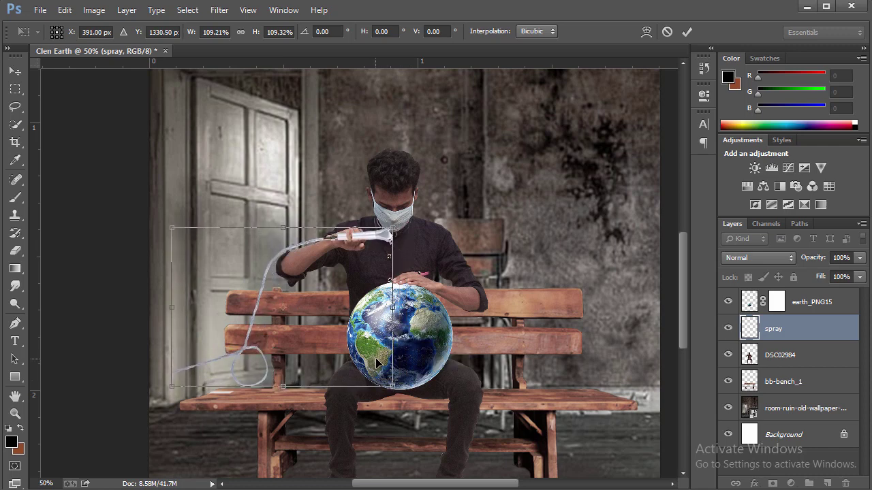
key(ctrl+plus)
key(ctrl+plus)
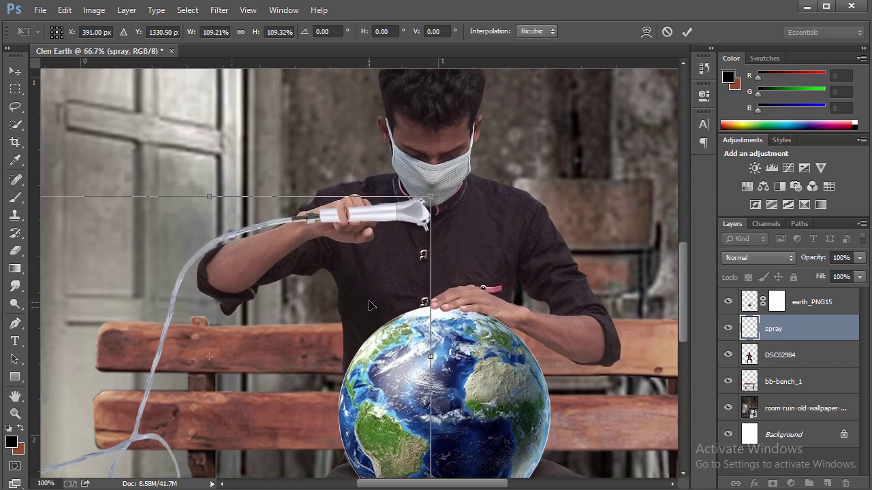
Commit the spray resize and lower the spray layer's opacity to 46%.
click(687, 31)
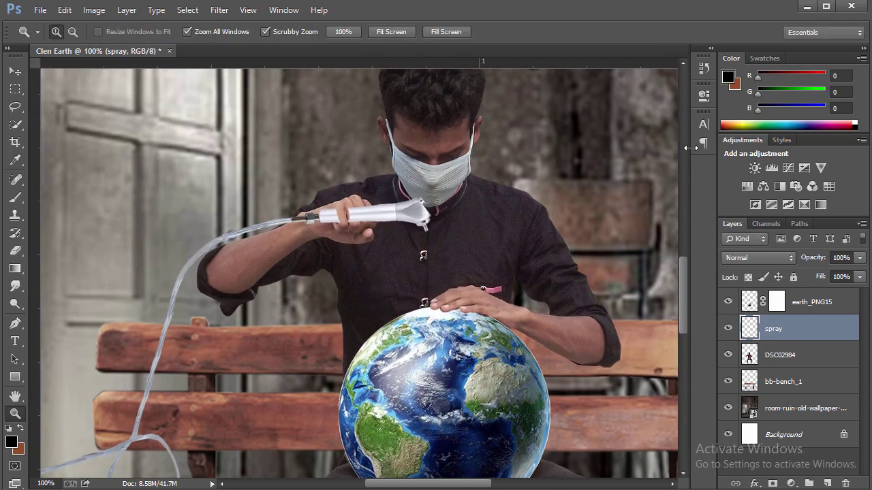
drag(809, 257, 778, 257)
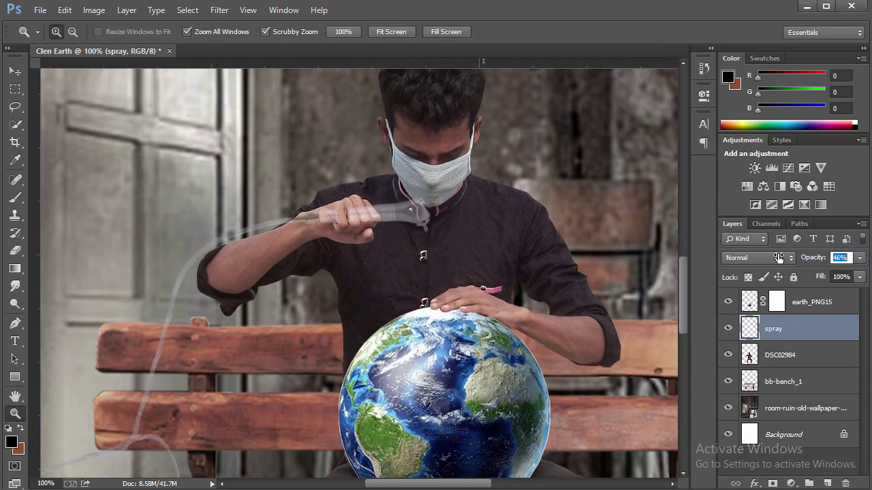
click(15, 250)
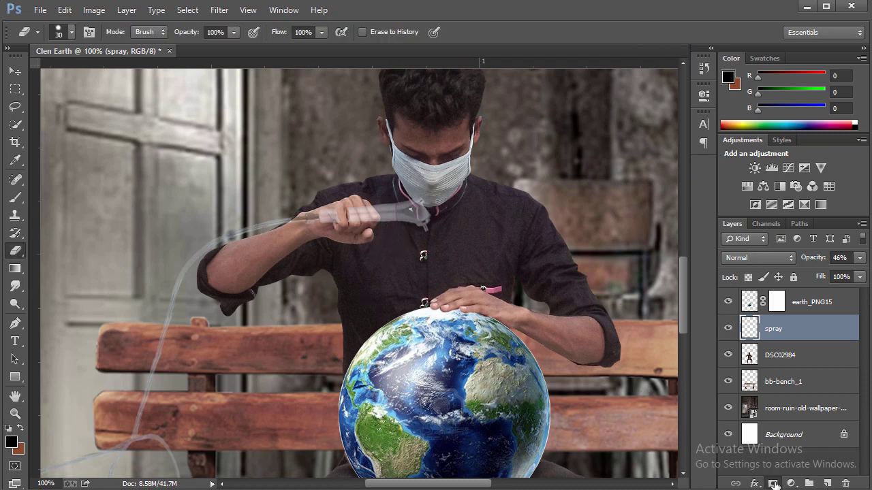
Mask out the handle where the fingers overlap, then restore spray opacity to 100%.
click(773, 483)
click(15, 198)
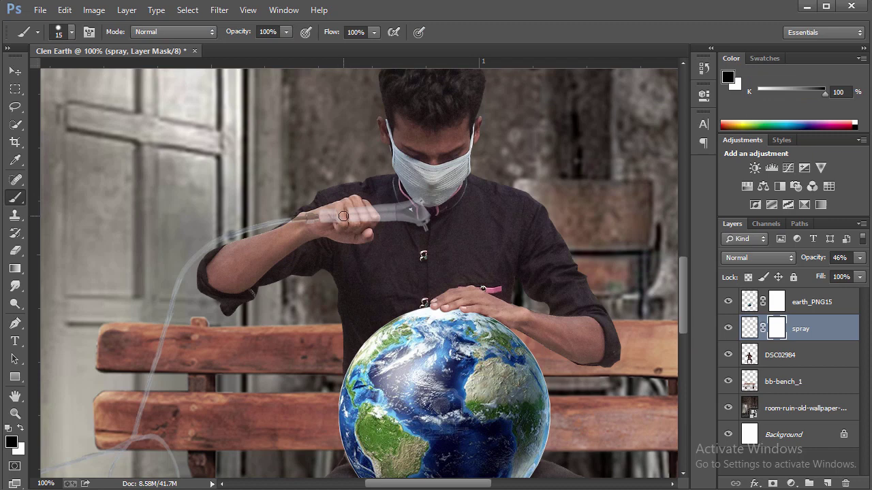
drag(344, 215, 367, 217)
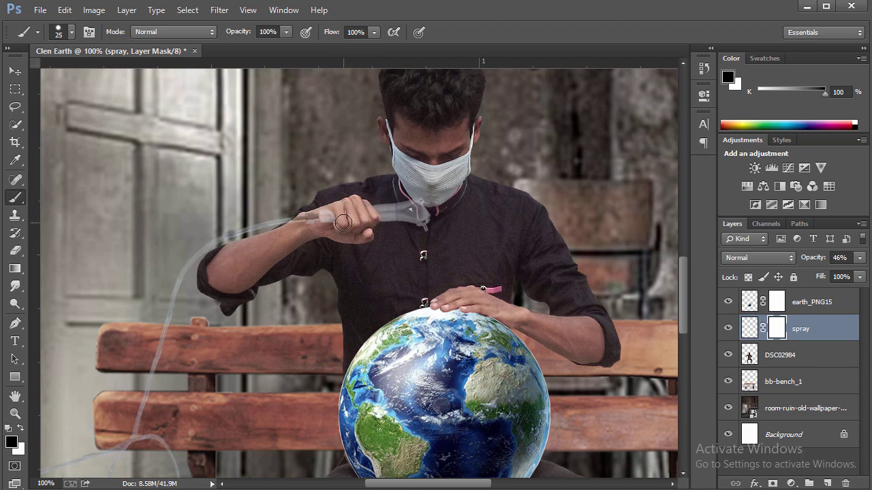
scroll(237, 254, down, 1)
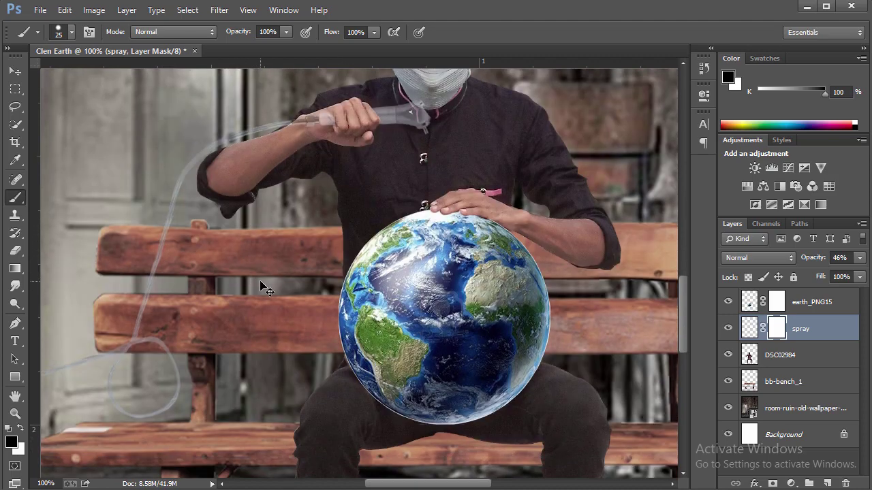
scroll(266, 287, down, 1)
click(839, 258)
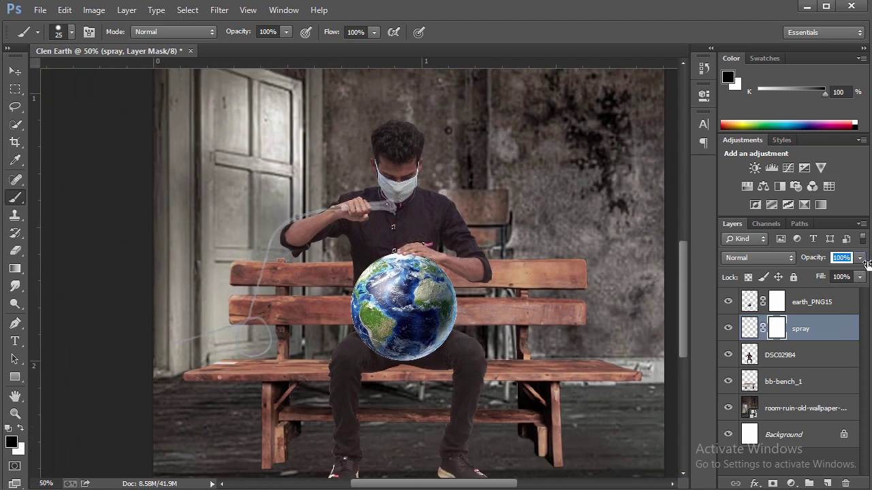
text(100)
key(Return)
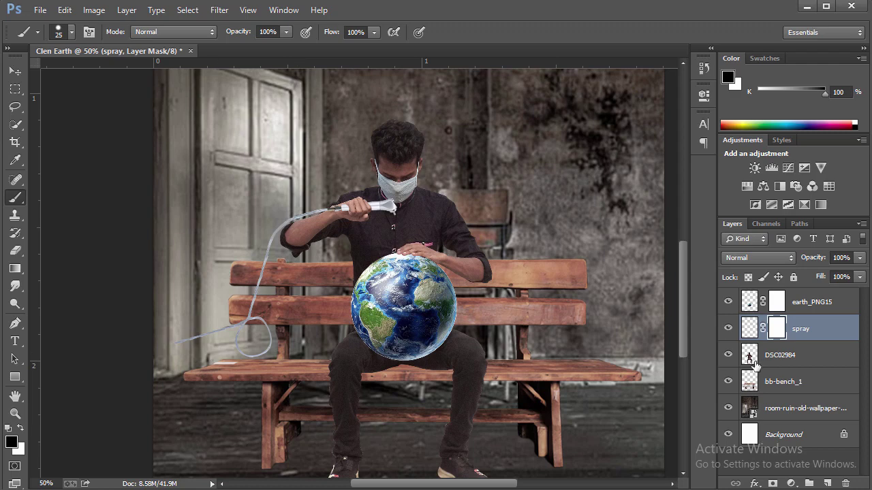
Copy the hose end, move it to the left picture edge, and merge it with the spray into Layer 1.
click(748, 328)
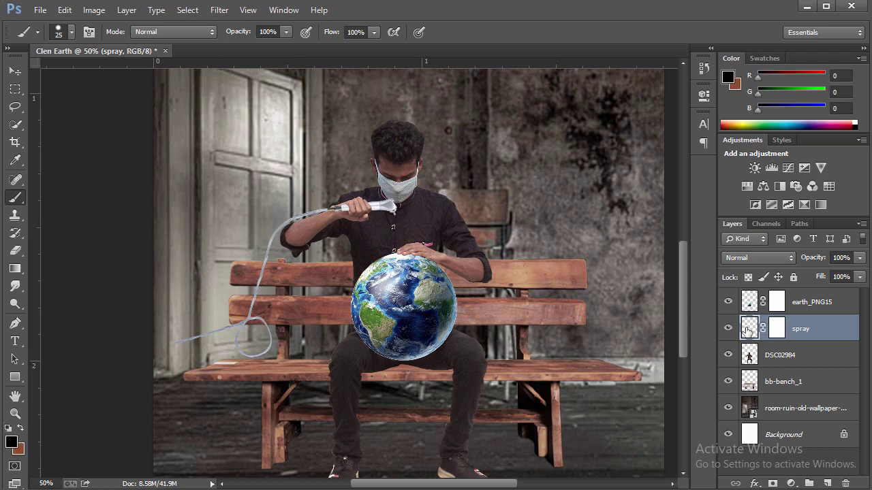
click(15, 106)
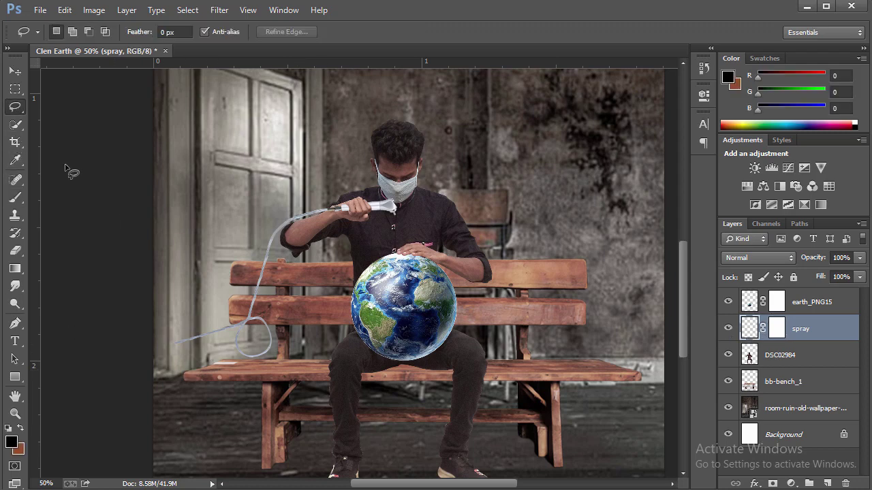
drag(214, 359, 223, 317)
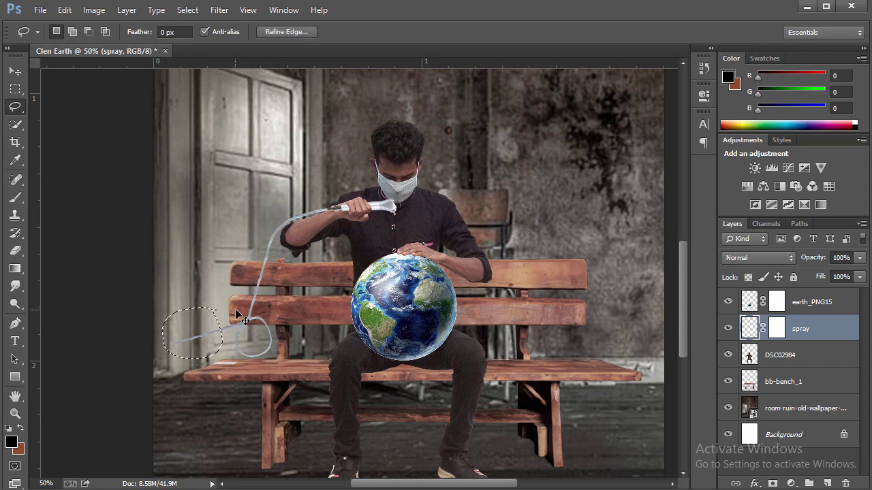
key(ctrl+j)
click(14, 71)
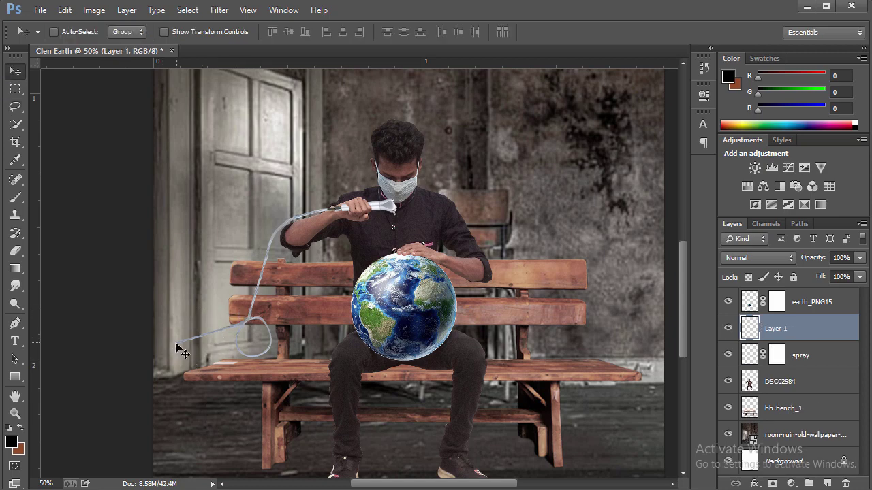
drag(176, 349, 148, 354)
ctrl+click(805, 360)
key(ctrl+e)
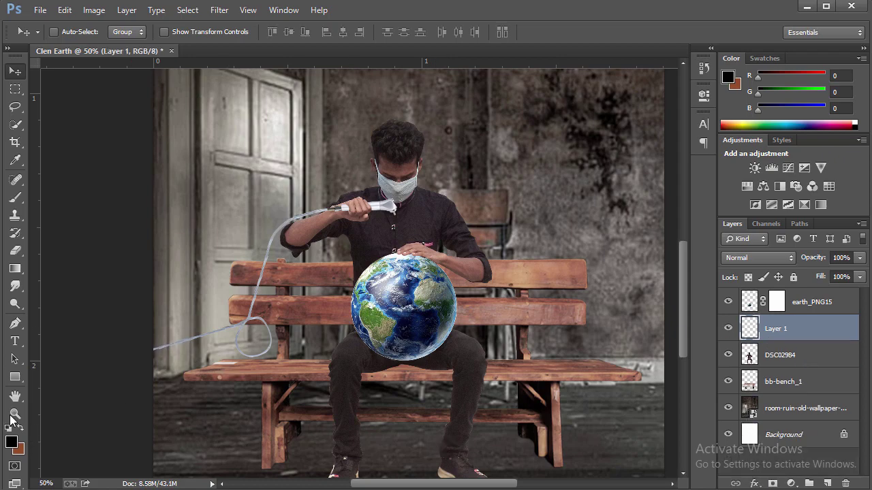
Fit the whole picture on screen, then zoom to 33.3%.
click(15, 414)
click(336, 271)
right_click(429, 217)
click(435, 218)
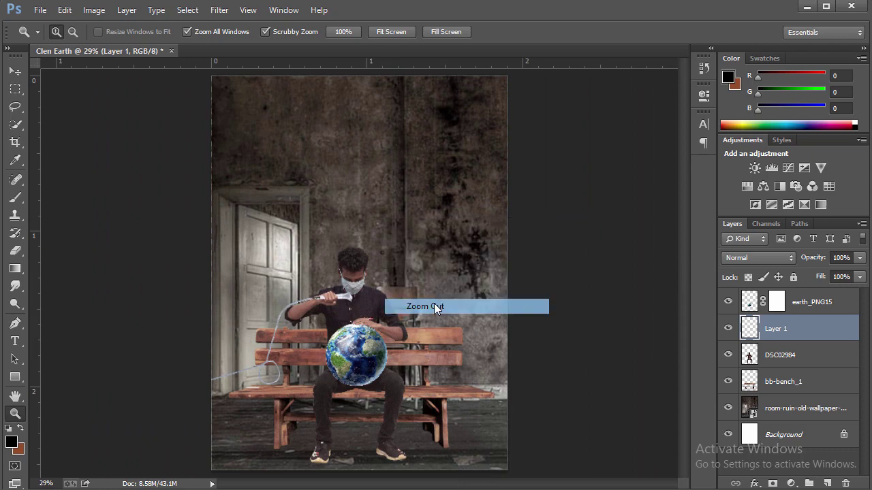
click(349, 296)
Open GAT11003-Spraying-600 from the clen earth folder and zoom to 200% on the nozzle.
key(alt+Tab)
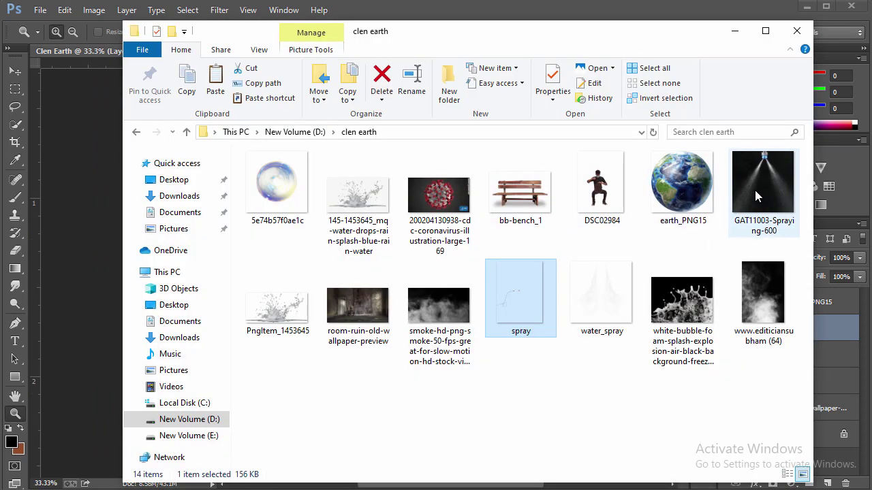
mouse_move(763, 191)
drag(773, 198, 664, 15)
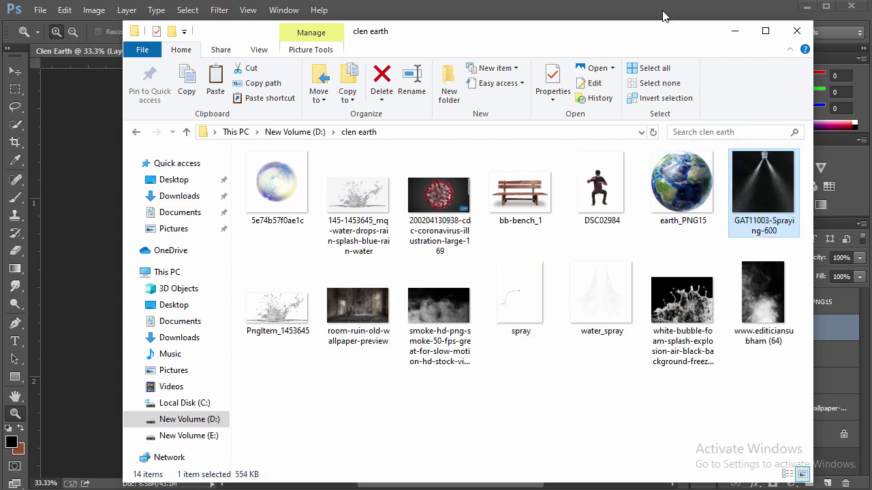
drag(664, 15, 530, 136)
click(371, 185)
click(372, 185)
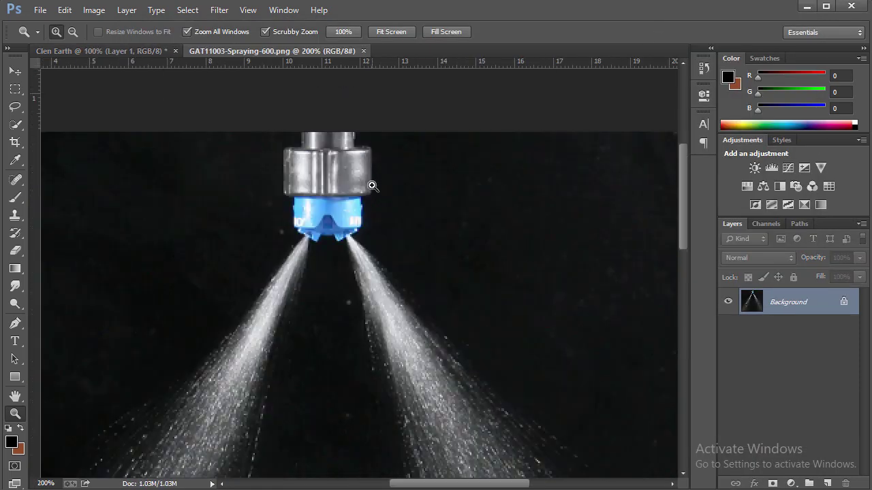
Trace the silver-and-blue nozzle with the Pen tool, make it a selection, and copy it to a new layer.
click(15, 323)
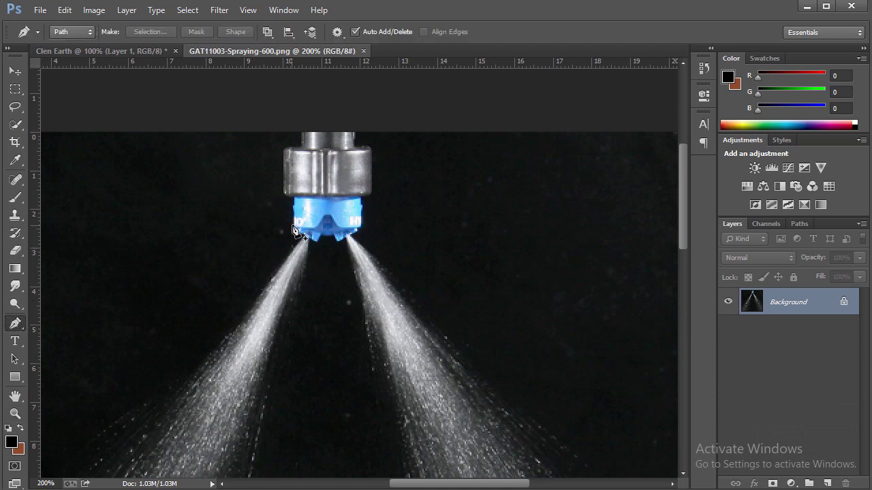
click(290, 200)
click(283, 153)
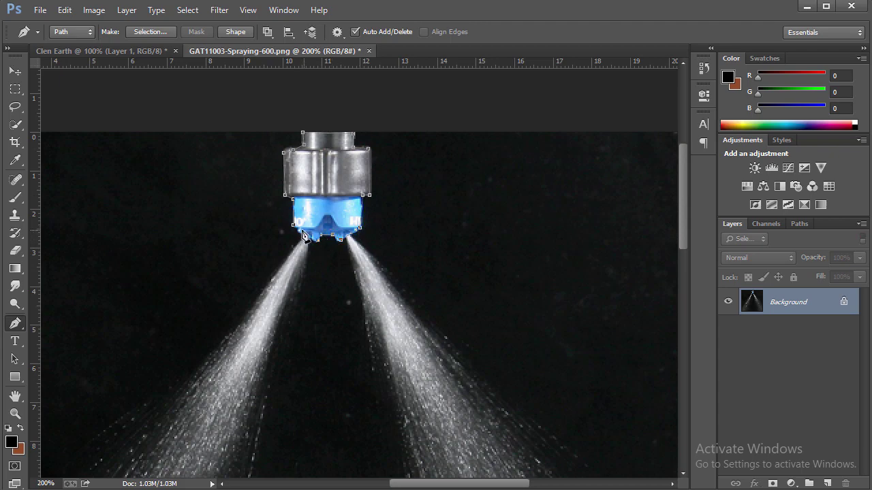
right_click(332, 235)
click(382, 259)
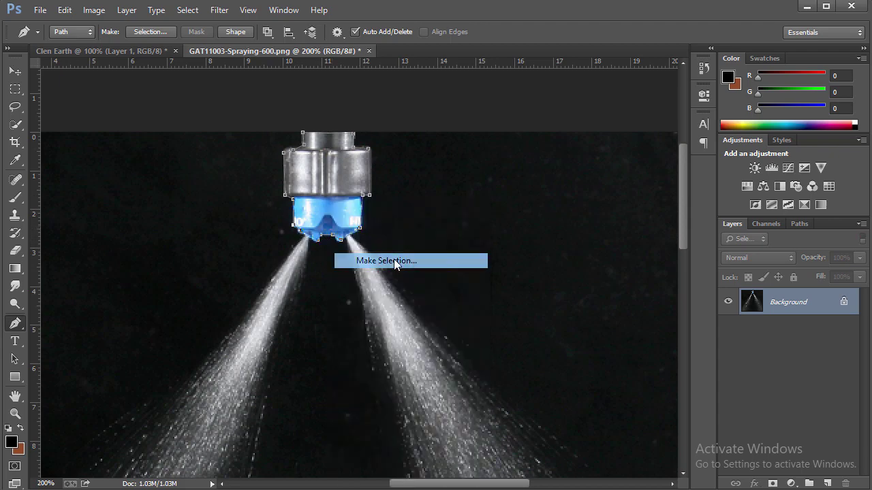
click(502, 149)
key(ctrl+j)
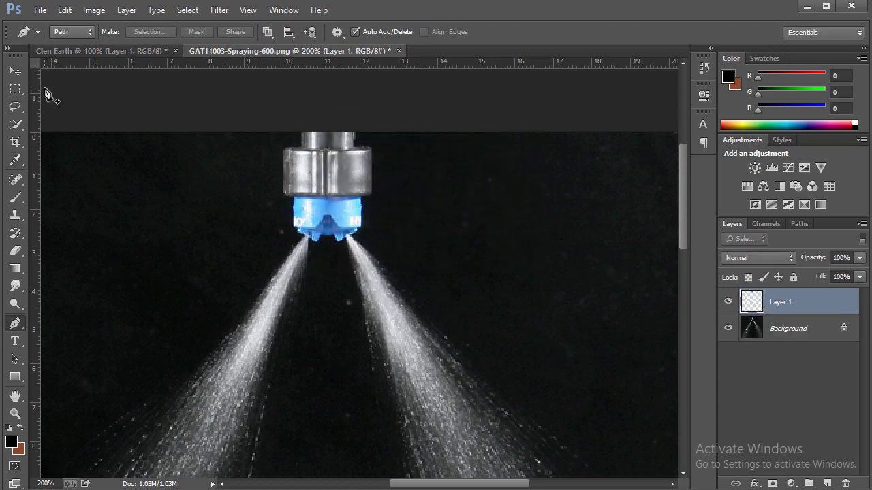
Drag the nozzle copy into the Clen Earth image.
key(v)
mouse_move(224, 132)
mouse_down()
mouse_move(130, 107)
mouse_move(402, 301)
mouse_move(356, 473)
mouse_move(356, 446)
mouse_up()
scroll(410, 306, down, 2)
scroll(410, 307, down, 1)
scroll(355, 446, up, 4)
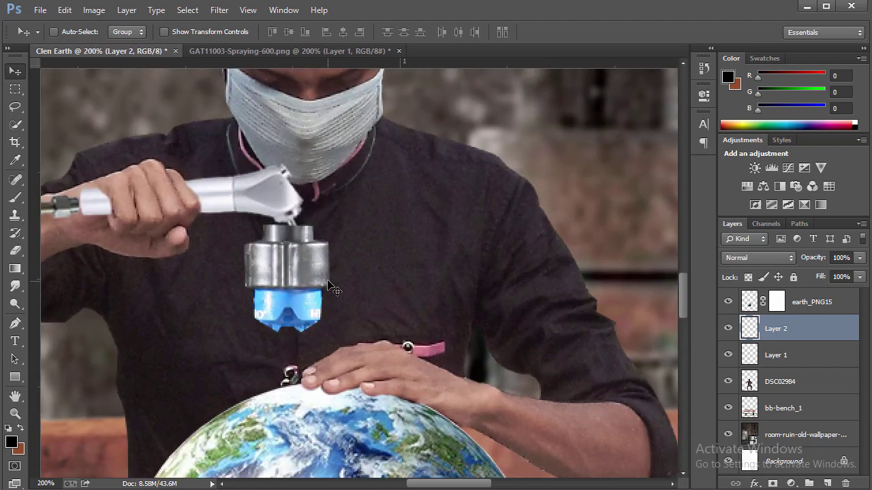
Shrink the nozzle to about a third, place it on the gun tip, and put Layer 2 beneath Layer 1.
key(ctrl+t)
drag(245, 223, 302, 298)
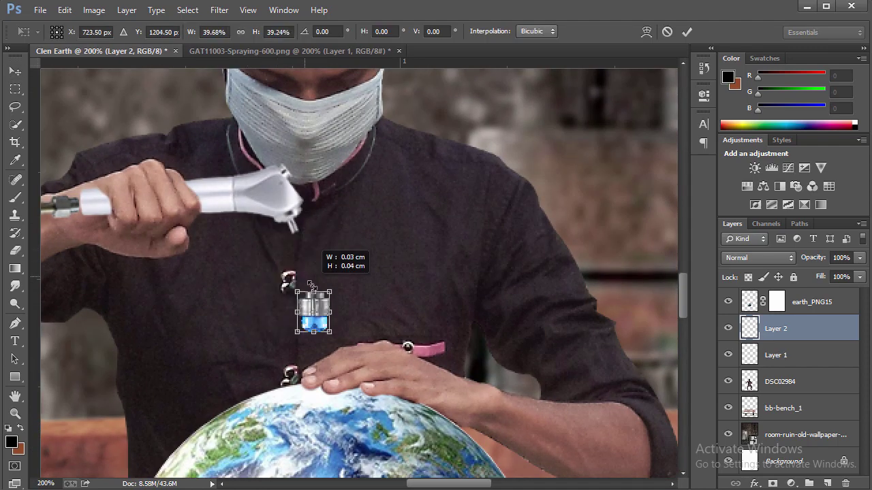
drag(324, 327, 297, 239)
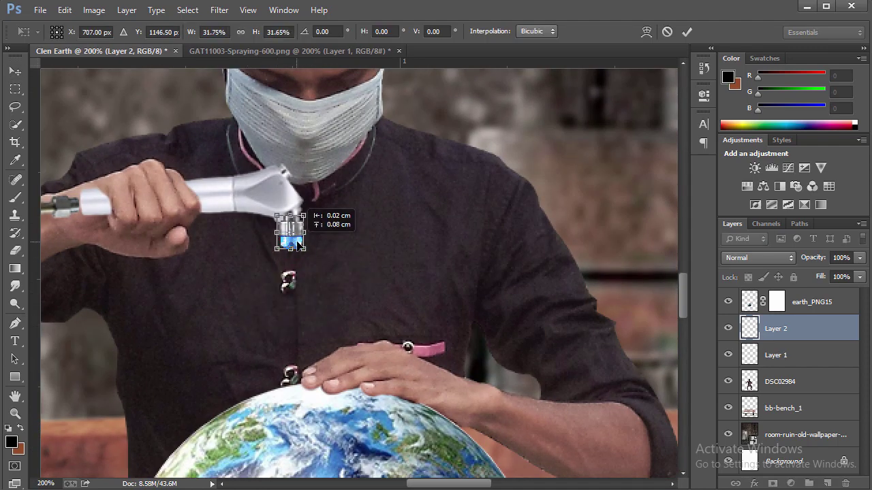
click(690, 32)
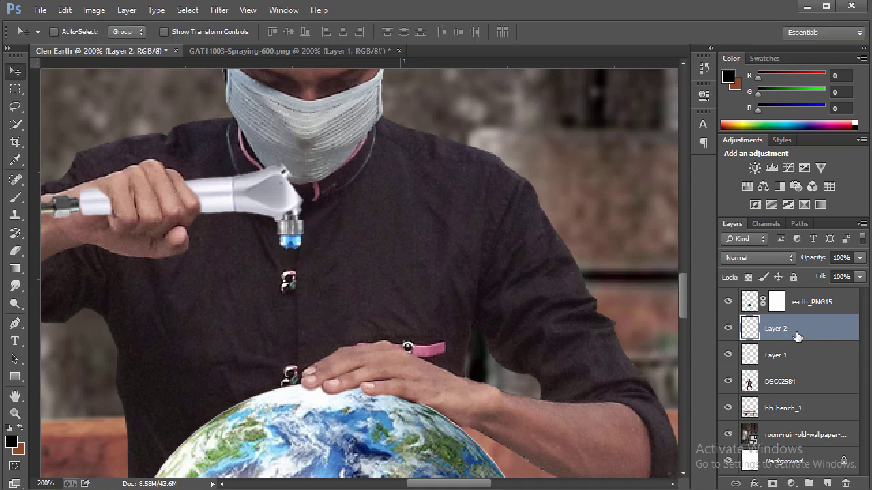
drag(797, 336, 815, 374)
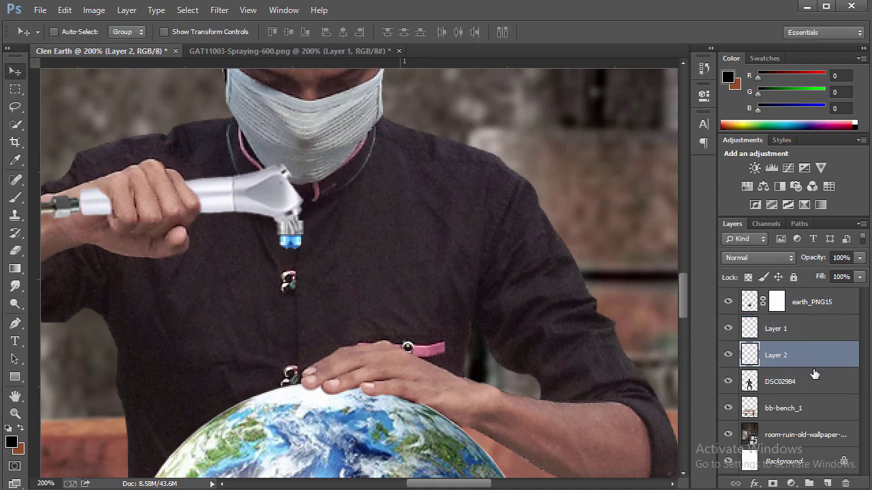
Shrink the nozzle slightly more and warp it to fit the spray gun tip.
key(ctrl+t)
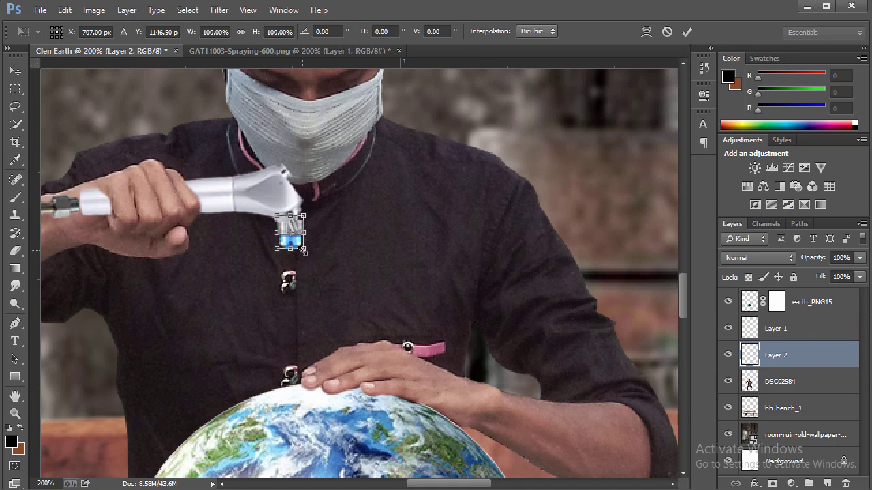
drag(304, 250, 303, 197)
right_click(295, 221)
click(327, 326)
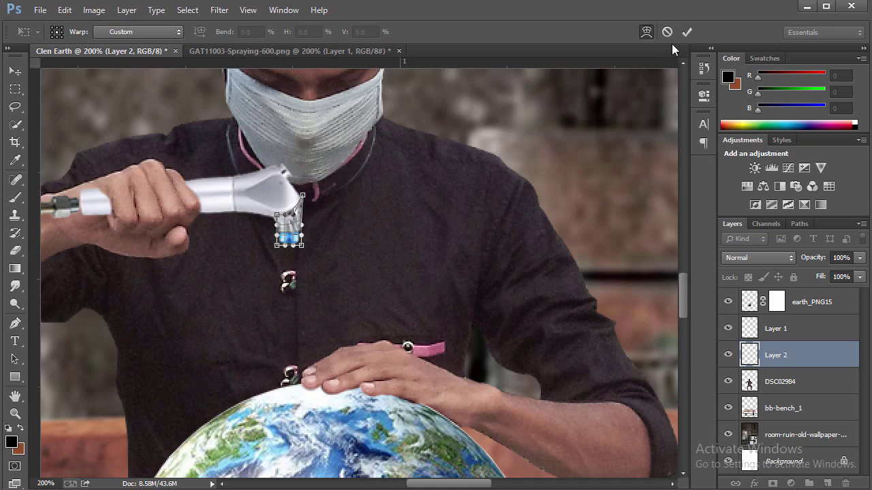
click(687, 32)
Group the layers from DSC02984 up to earth_PNG15 into Group 1.
click(15, 414)
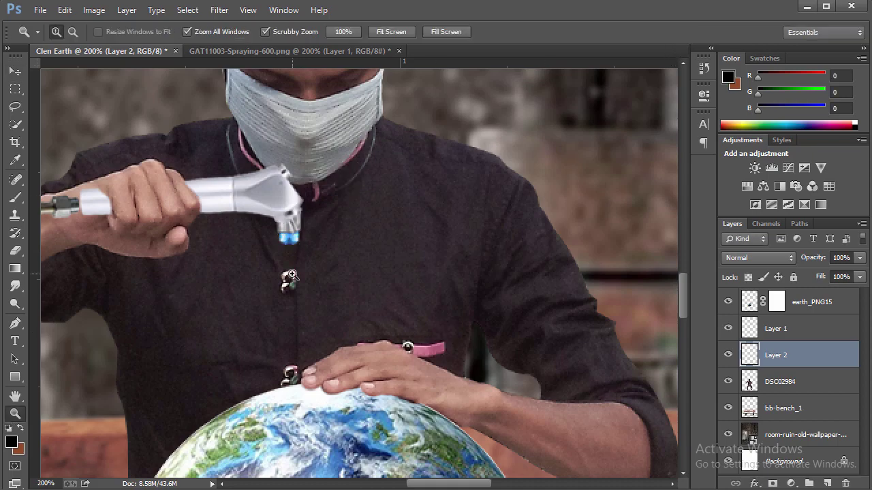
drag(286, 392, 209, 392)
right_click(391, 300)
click(435, 389)
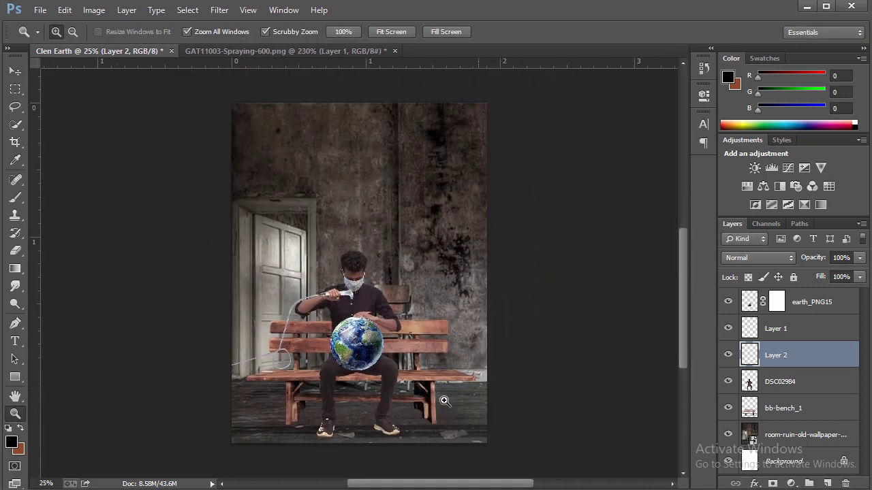
click(803, 383)
click(780, 335)
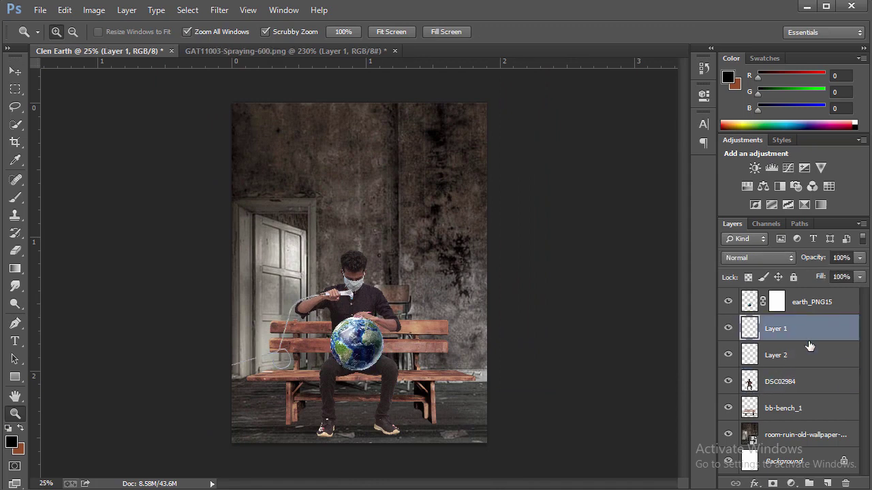
click(805, 386)
shift+click(814, 305)
key(ctrl+g)
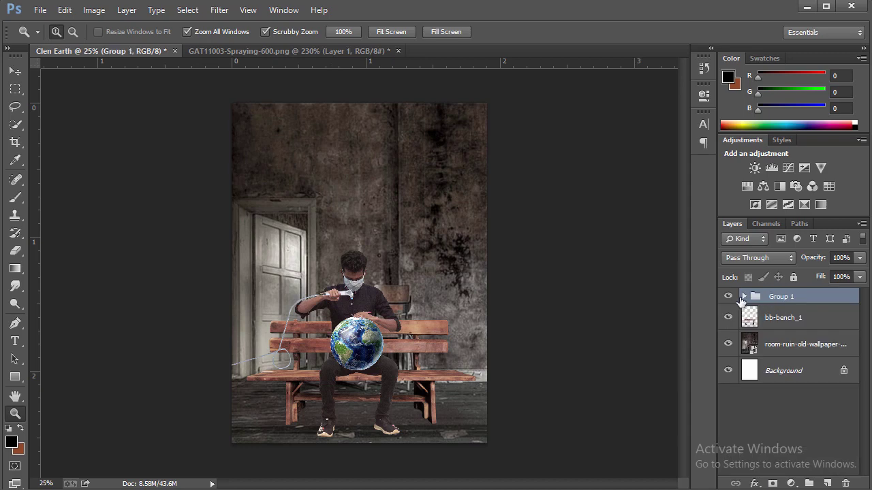
click(744, 296)
key(alt+Tab)
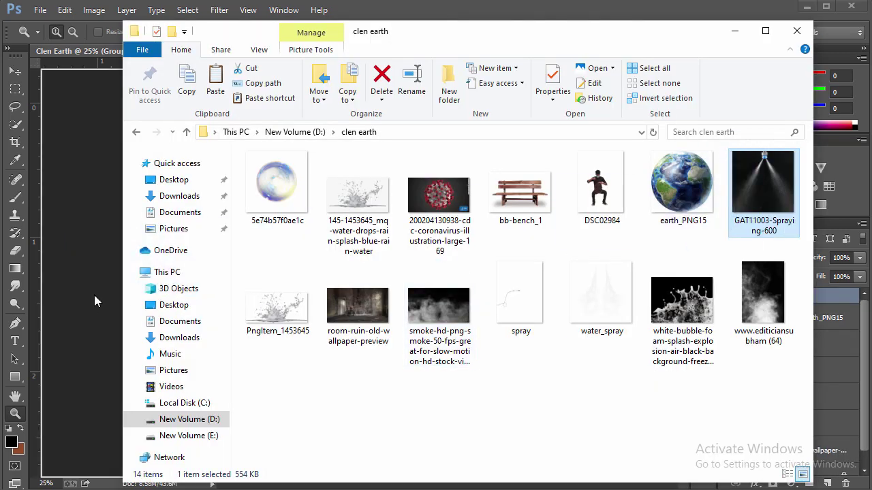
Place the spraying image into the composition in Screen blend mode and rasterize it.
drag(780, 184, 94, 295)
click(687, 33)
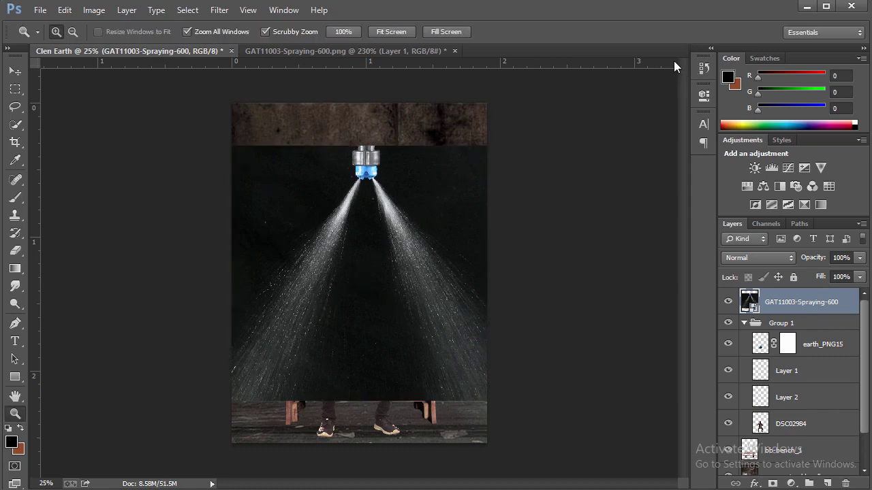
click(758, 258)
click(749, 121)
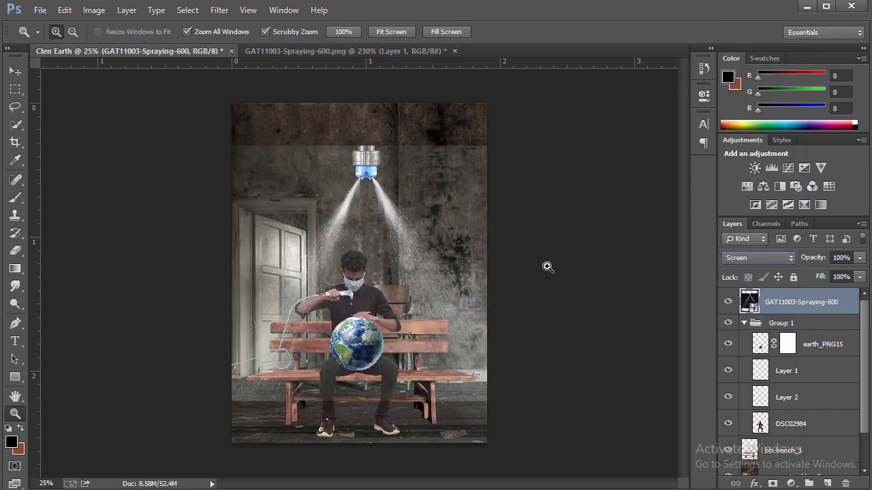
right_click(806, 306)
click(633, 201)
Darken the spray layer with Levels, raising the black point to 30.
click(94, 10)
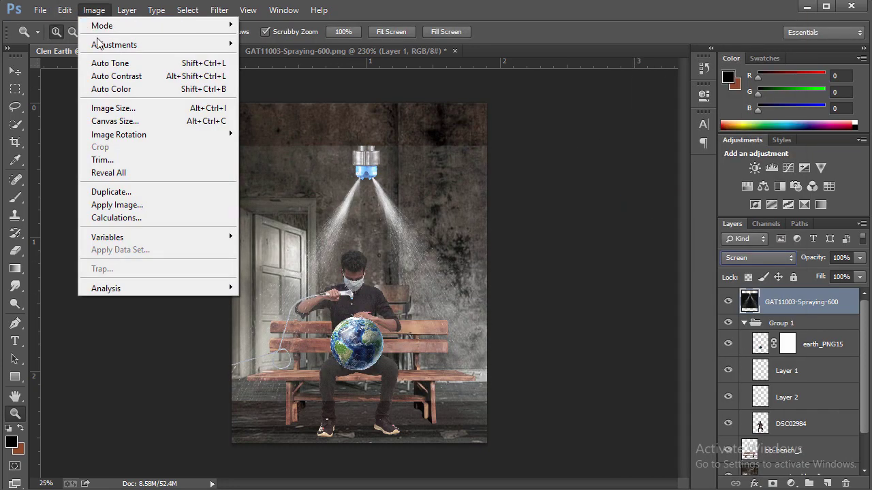
mouse_move(113, 45)
click(279, 57)
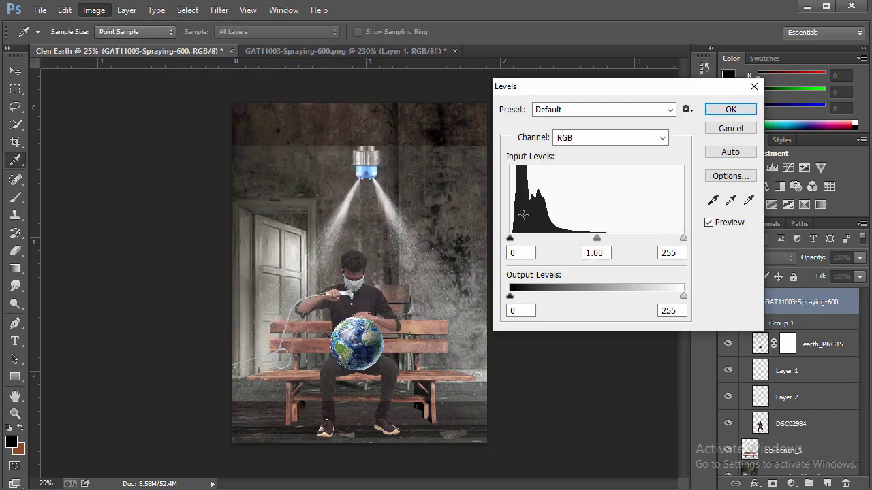
drag(510, 239, 531, 239)
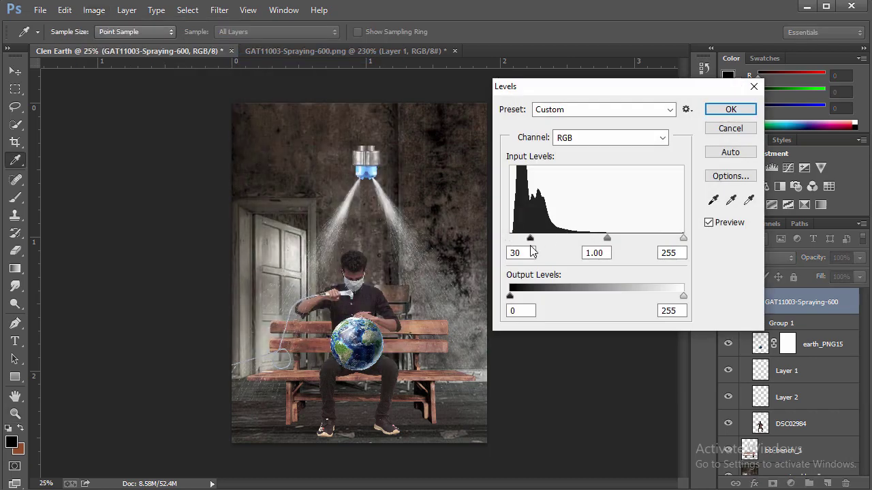
click(734, 111)
key(z)
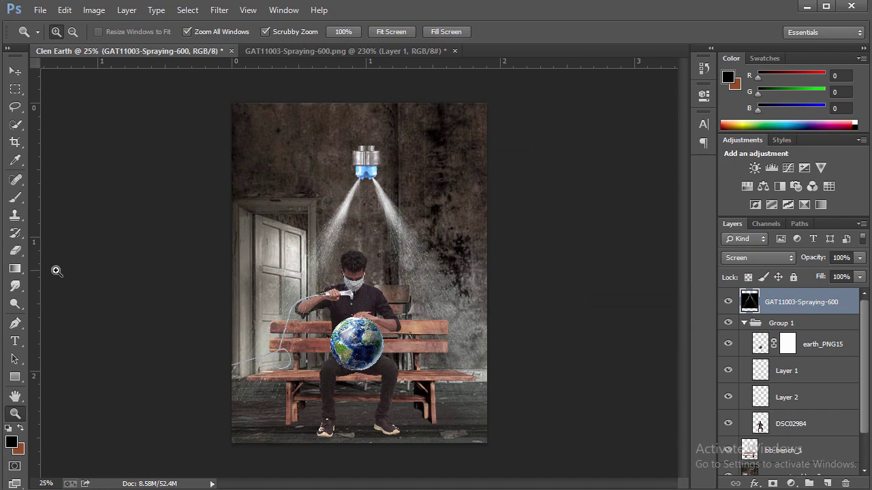
Erase the spray bottle head above the beams with a size 250 eraser.
click(20, 251)
click(143, 248)
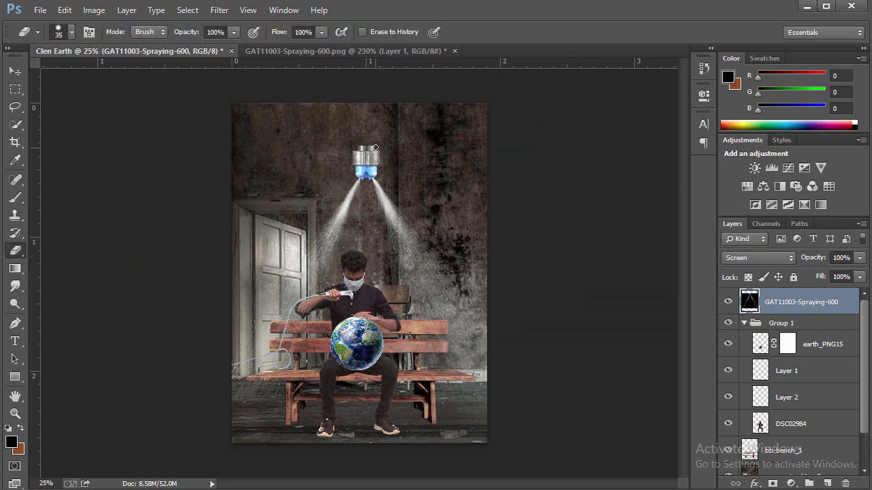
key(bracketright)
key(bracketright)
key(bracketright)
click(366, 162)
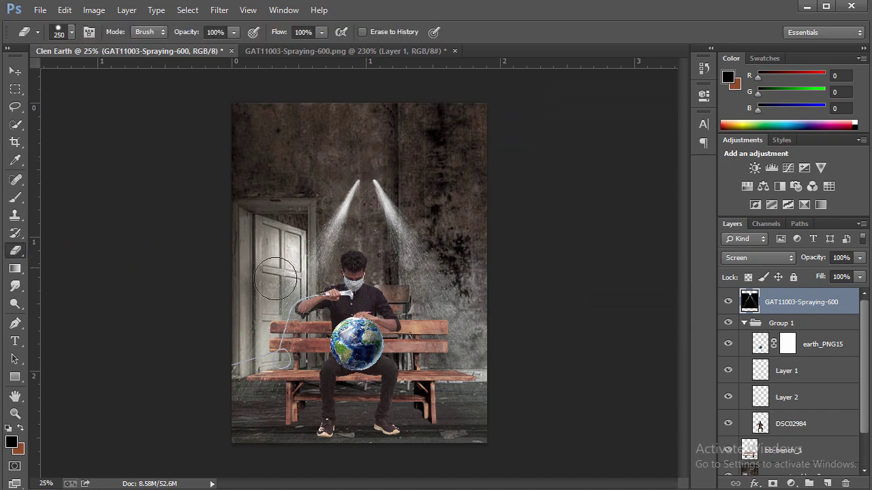
Scale the spray to 13.6% and nudge it into place under the gun nozzle.
key(z)
key(ctrl+t)
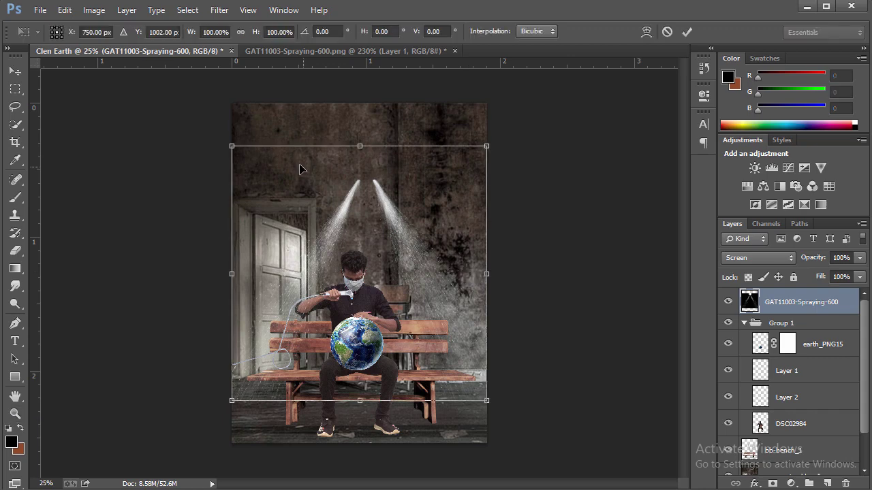
mouse_move(232, 146)
mouse_down()
mouse_move(372, 283)
mouse_move(352, 320)
mouse_up()
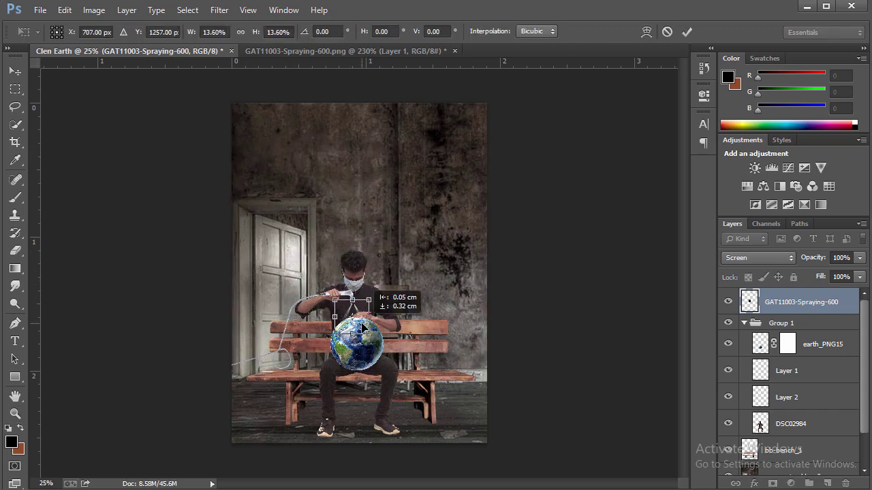
key(ctrl+plus)
key(ctrl+plus)
key(ctrl+plus)
key(ctrl+plus)
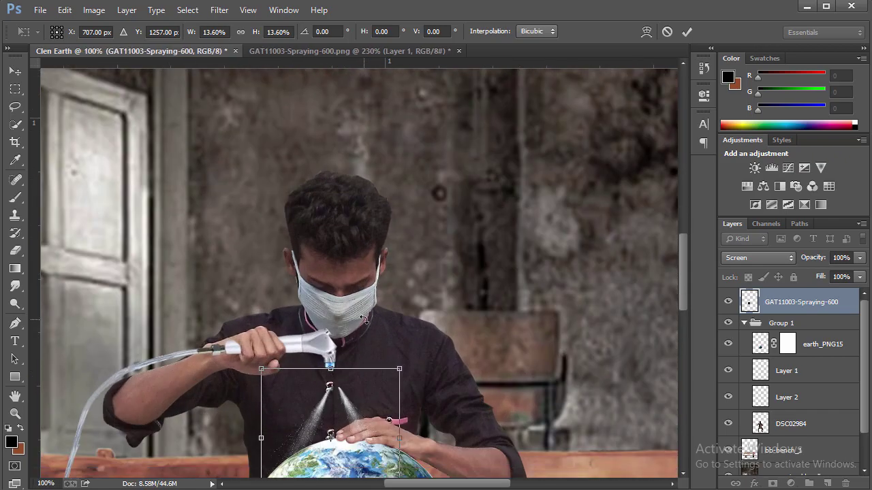
drag(335, 246, 344, 265)
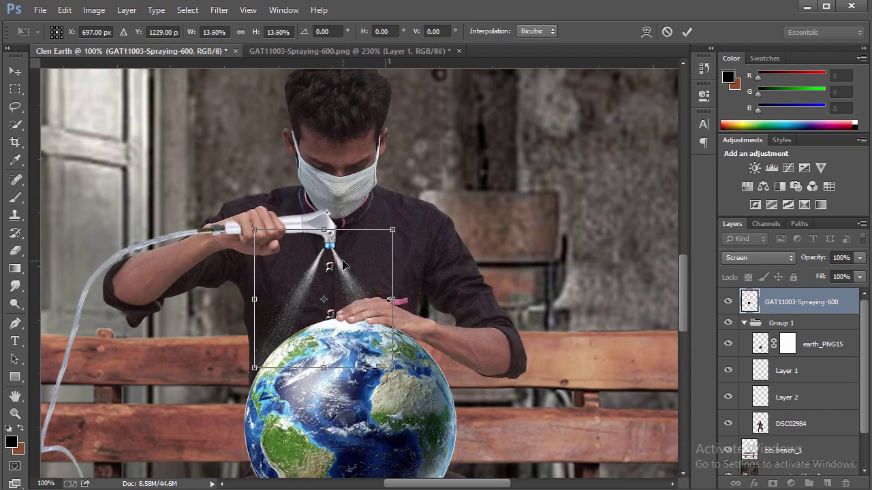
key(Right)
key(Right)
key(Right)
key(Right)
key(Right)
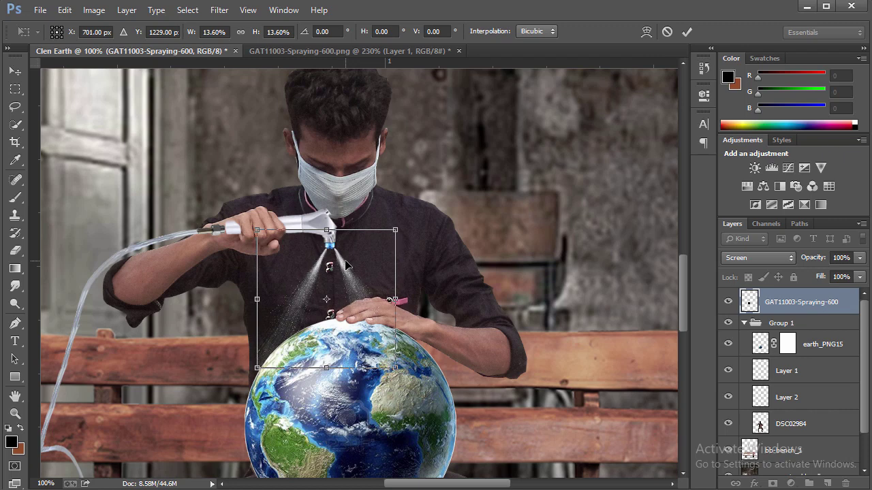
key(Down)
key(Down)
key(Right)
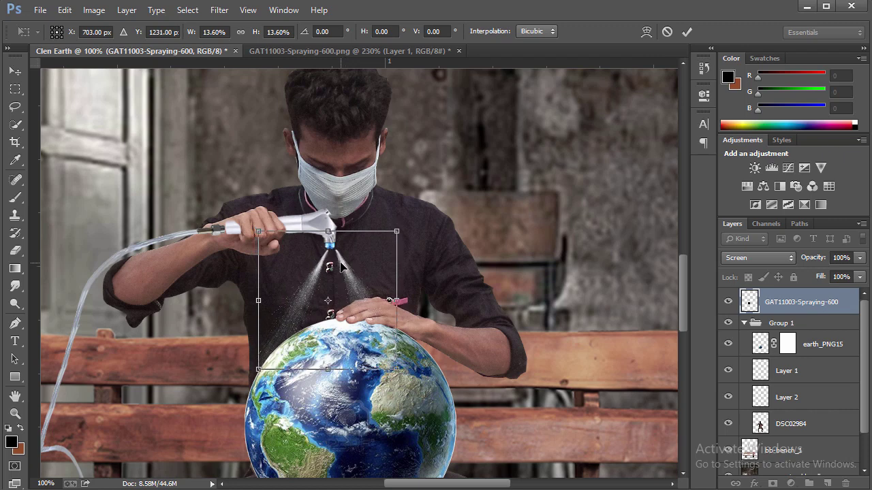
key(Left)
key(Left)
key(Left)
key(Up)
key(Up)
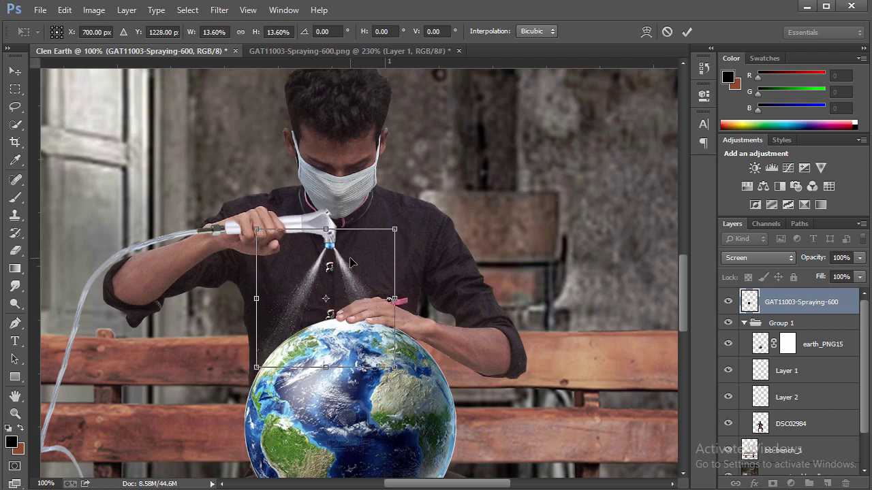
key(Up)
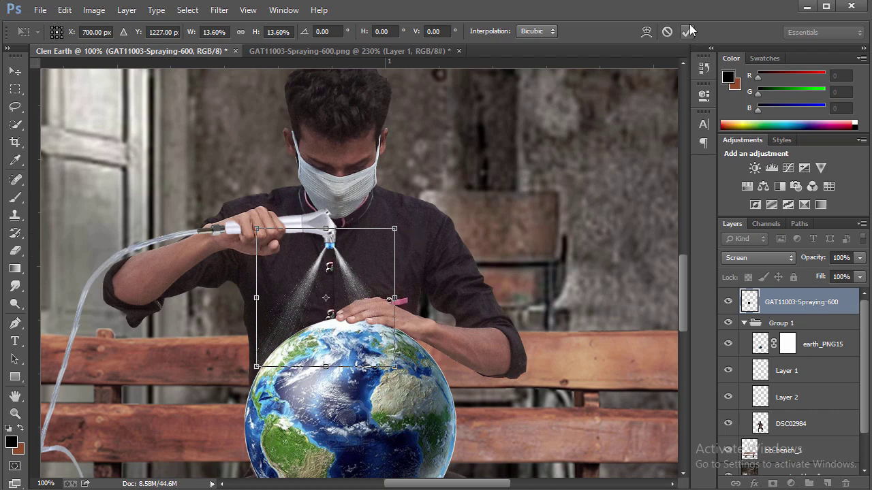
click(686, 31)
Move the spray layer into Group 1 above DSC02984 and fit the image on screen.
mouse_move(794, 310)
mouse_down()
mouse_move(799, 417)
mouse_move(796, 403)
mouse_up()
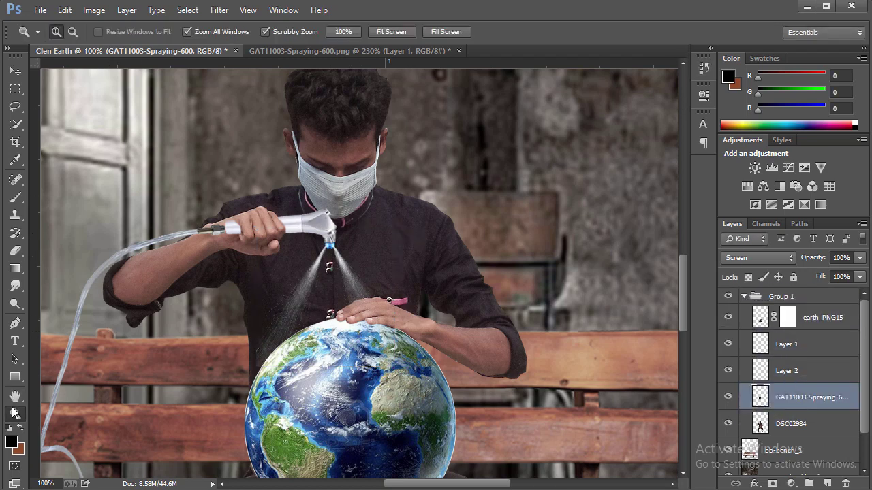
right_click(331, 335)
click(351, 342)
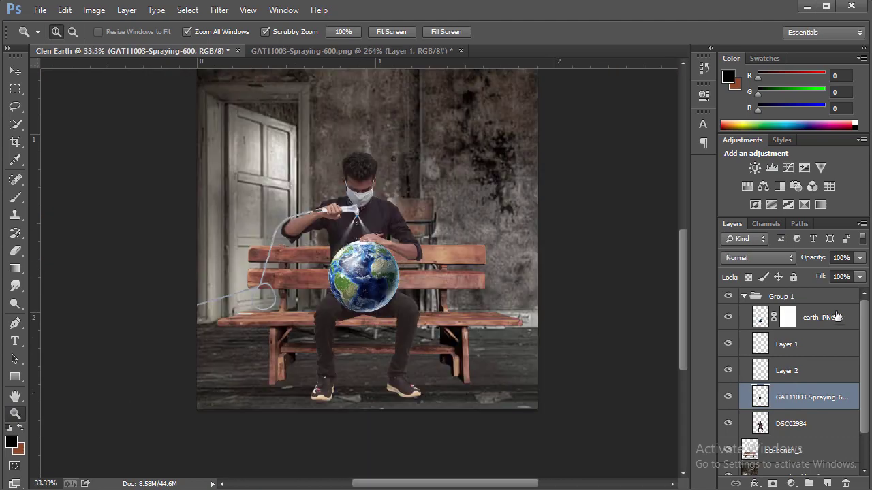
click(824, 320)
click(746, 301)
click(744, 297)
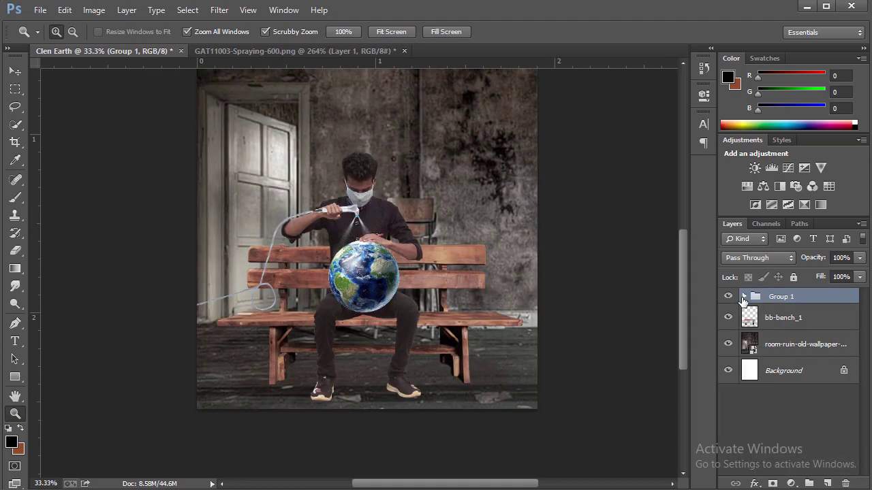
click(744, 297)
click(773, 318)
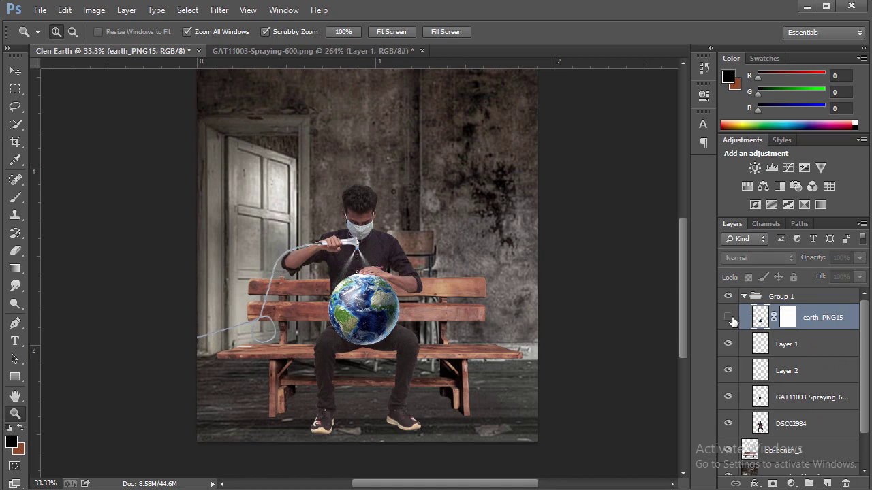
key(alt+Tab)
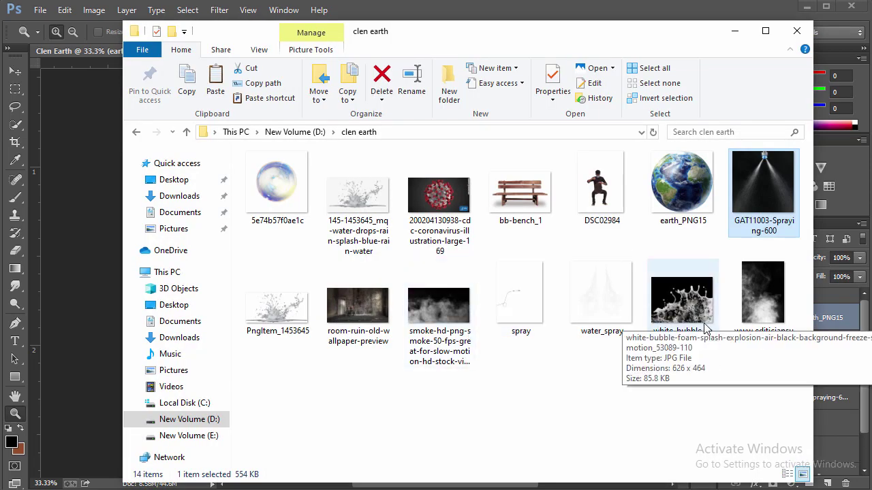
Place the white foam splash image in Screen blend mode.
mouse_move(702, 340)
mouse_down()
mouse_move(123, 292)
mouse_move(104, 273)
mouse_up()
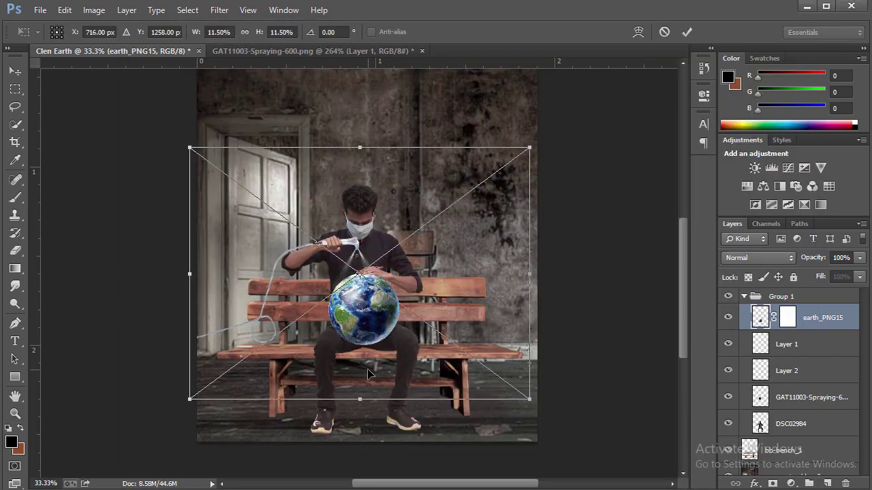
click(788, 256)
click(754, 167)
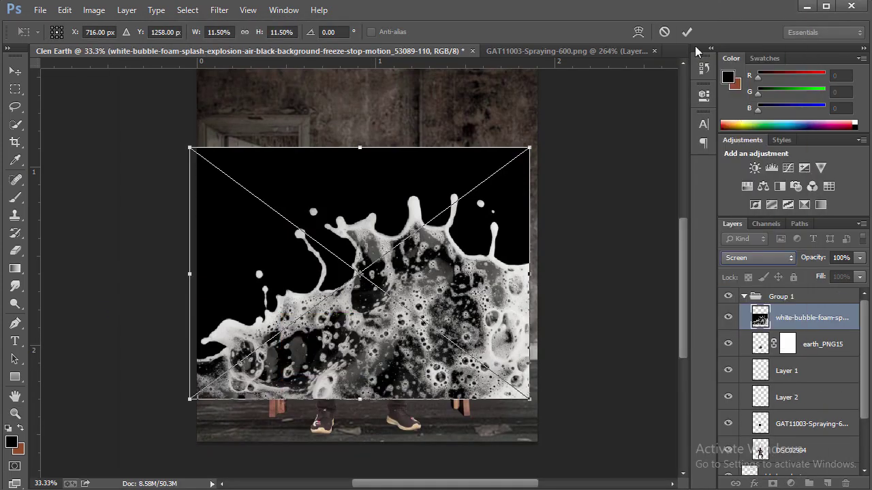
click(688, 32)
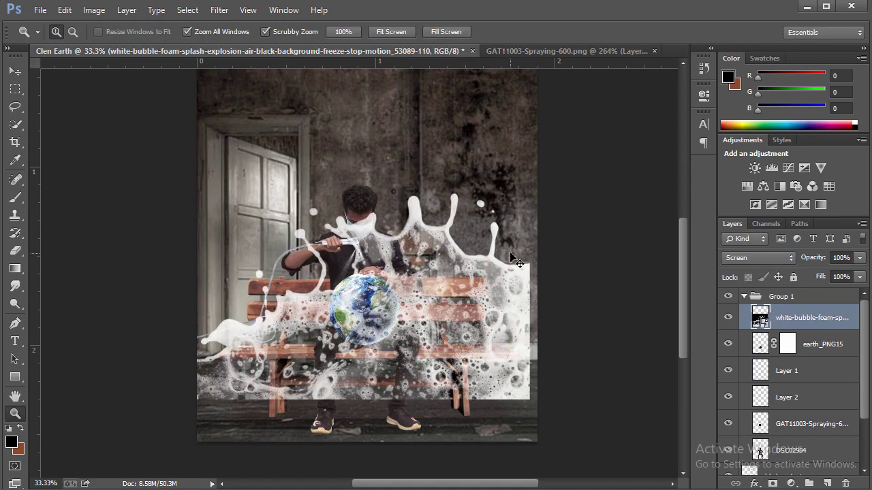
Shrink the foam, flip it vertically, and move it down over the globe.
key(ctrl+t)
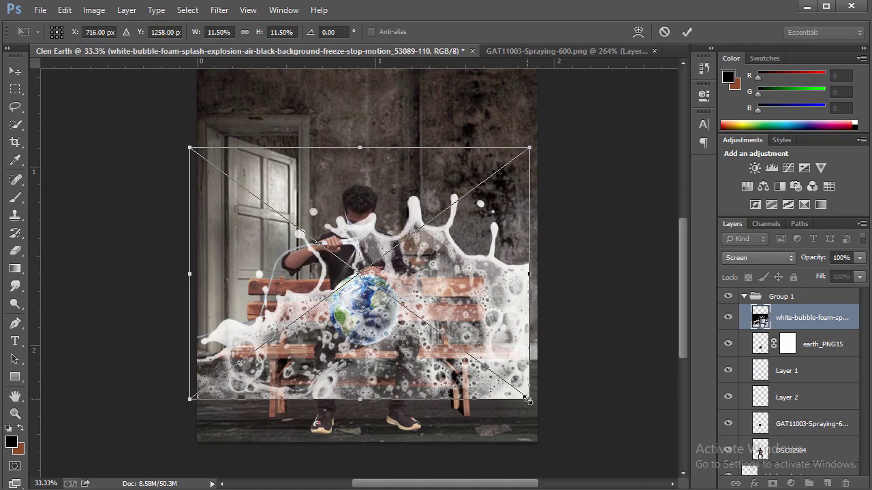
drag(529, 400, 389, 295)
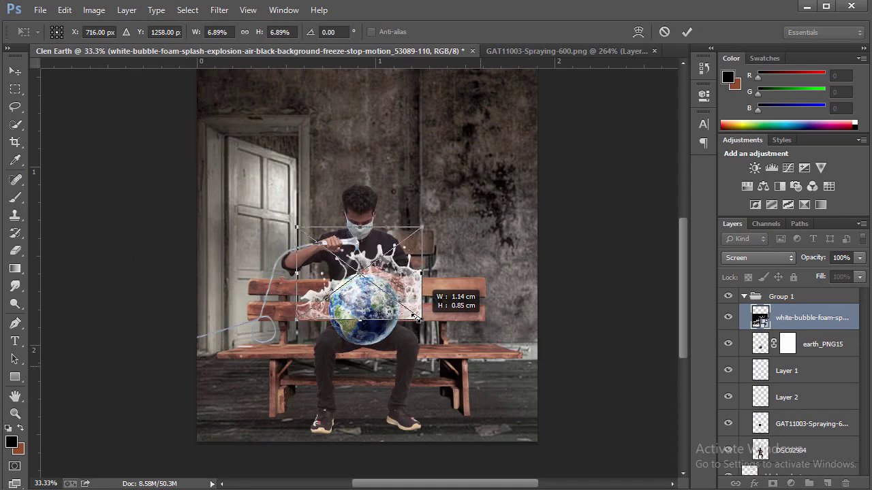
right_click(374, 276)
click(417, 479)
drag(385, 290, 389, 359)
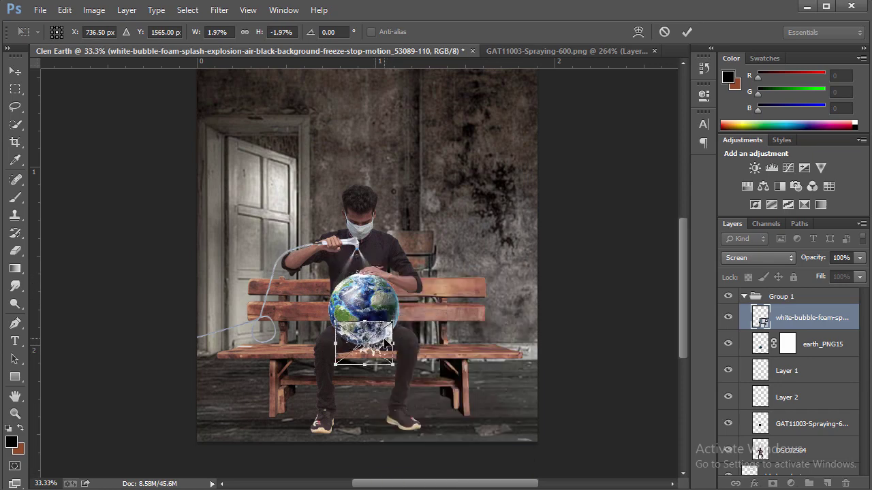
Warp the foam around the globe with drips stretching below, then rasterize the layer.
right_click(386, 341)
click(429, 243)
drag(398, 328, 402, 306)
drag(334, 314, 335, 313)
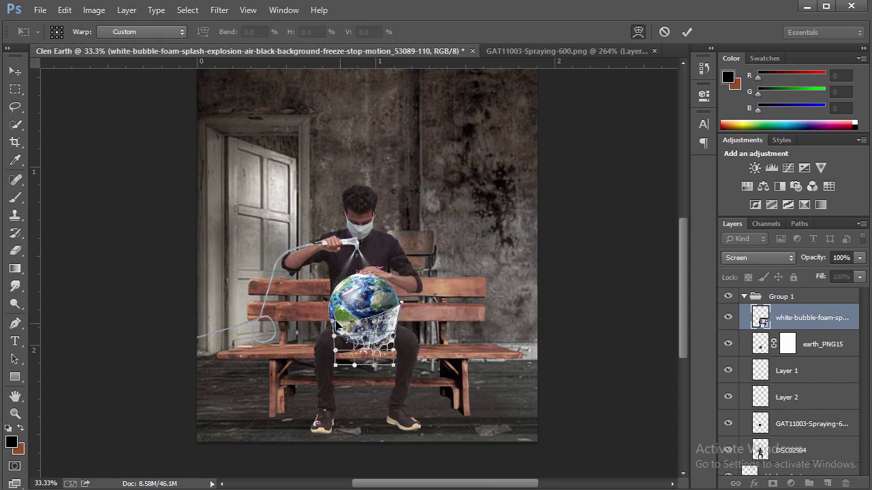
drag(373, 366, 377, 406)
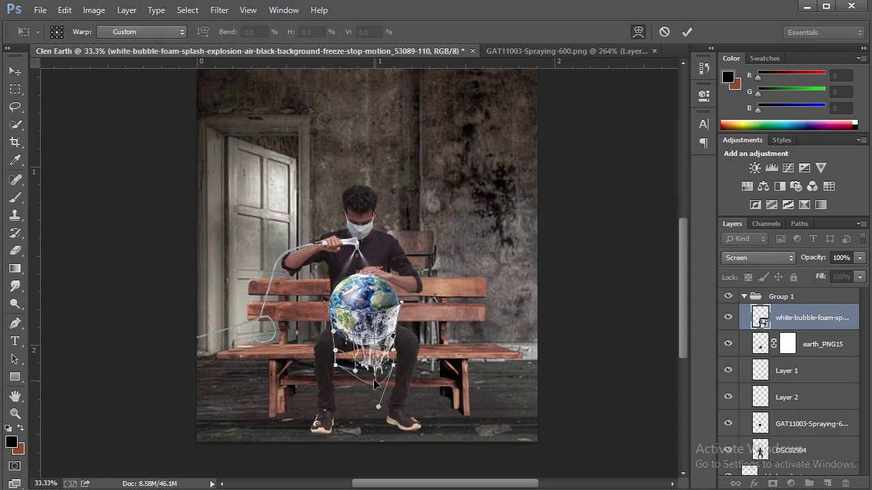
click(686, 32)
key(z)
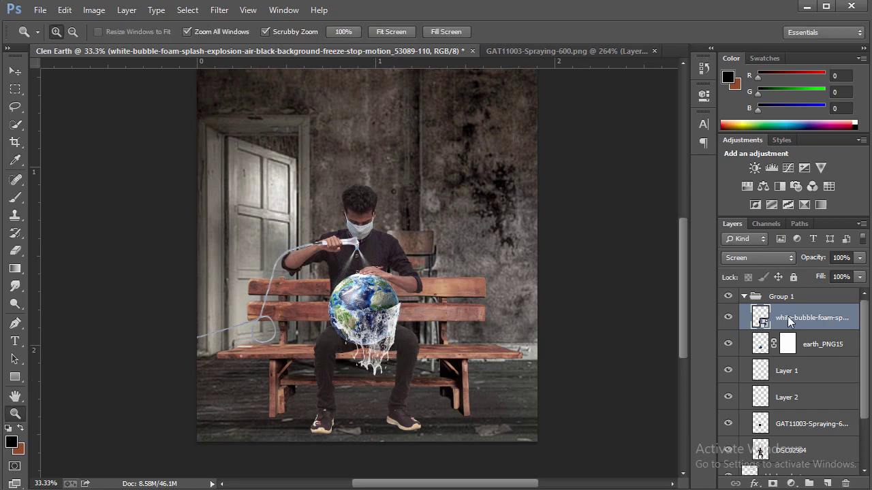
right_click(789, 322)
click(659, 202)
Add a layer mask to the foam and fade its upper part with a black-to-white gradient.
click(773, 484)
click(15, 269)
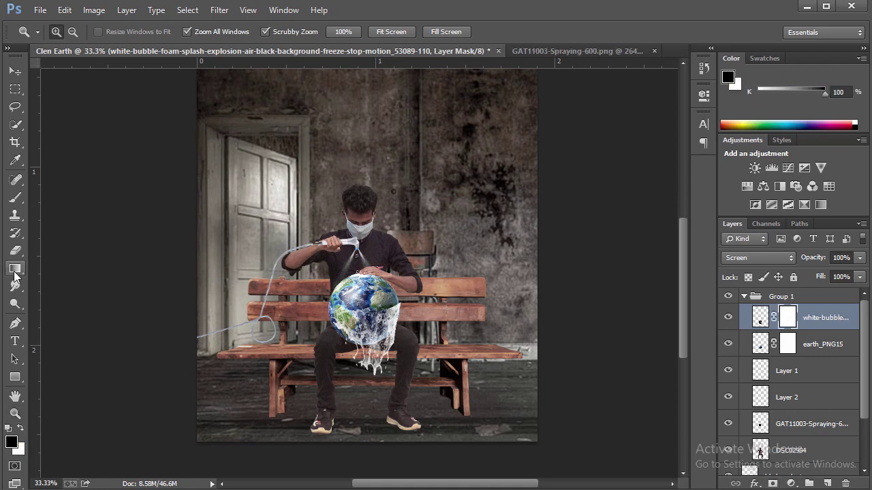
drag(391, 305, 393, 319)
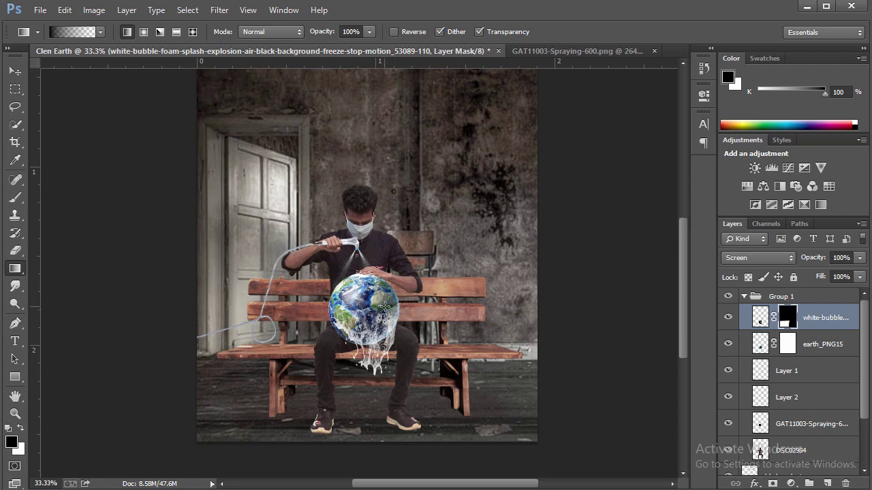
drag(385, 320, 390, 332)
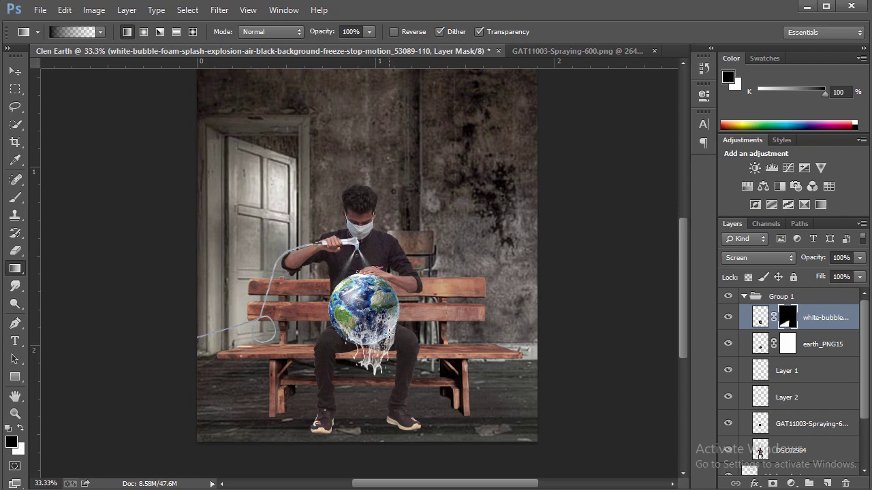
key(alt+Tab)
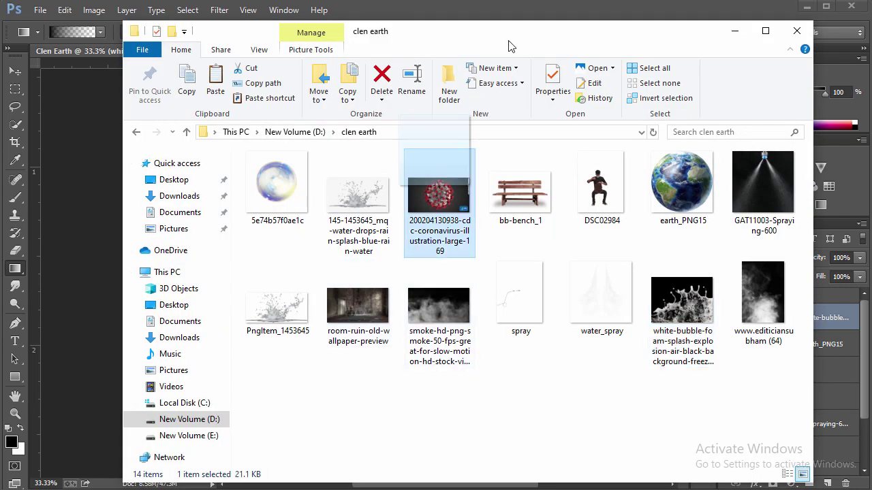
Open the CDC coronavirus illustration and close the spraying image without saving.
drag(425, 194, 484, 107)
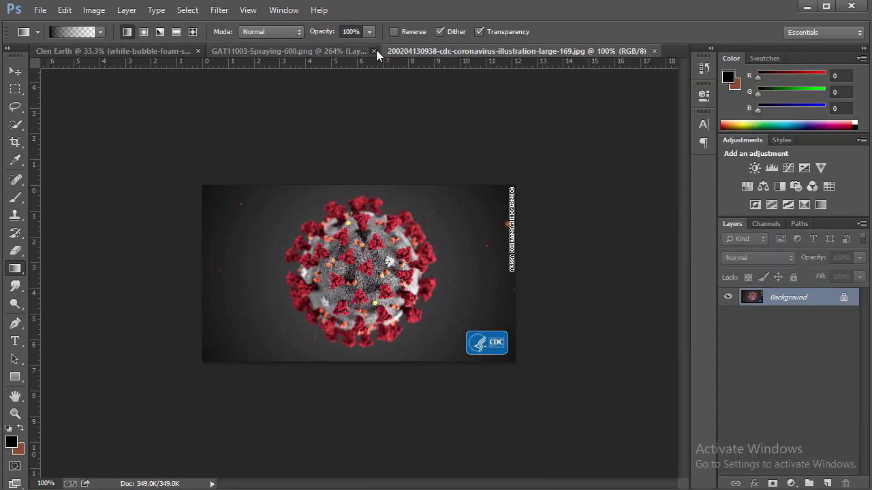
click(374, 51)
click(440, 202)
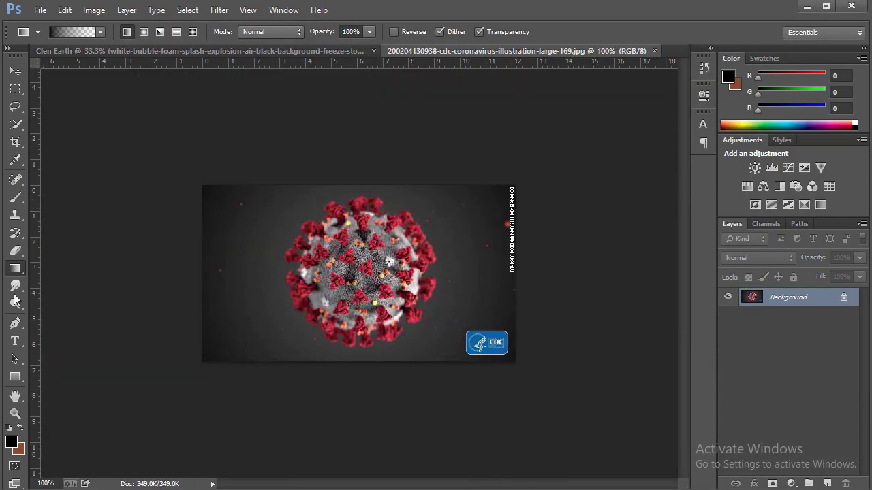
Erase the illustration's dark background to transparency with the Magic Eraser.
click(15, 250)
click(82, 274)
click(276, 238)
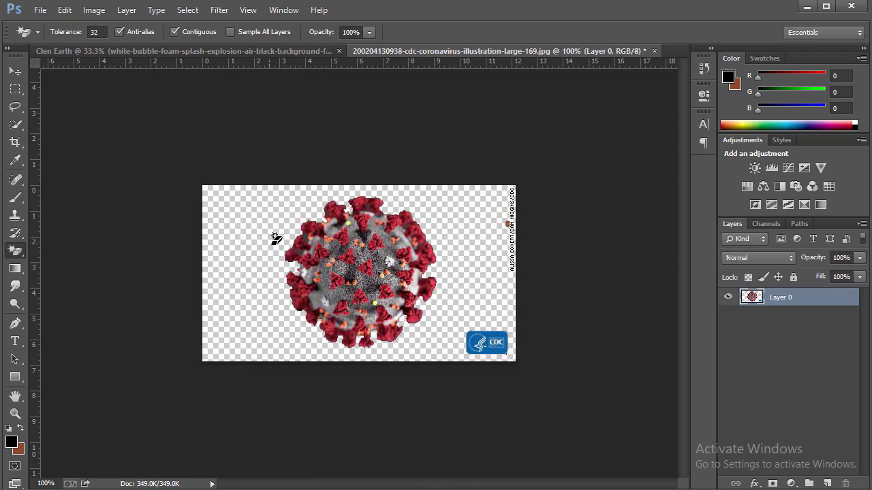
click(15, 107)
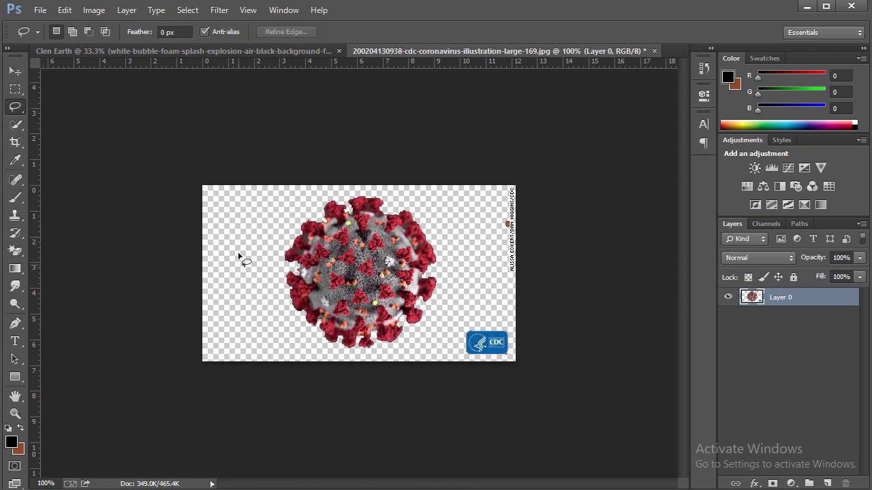
Lasso the virus, move it onto the Clen Earth globe's left side, and enlarge it slightly.
drag(239, 258, 258, 205)
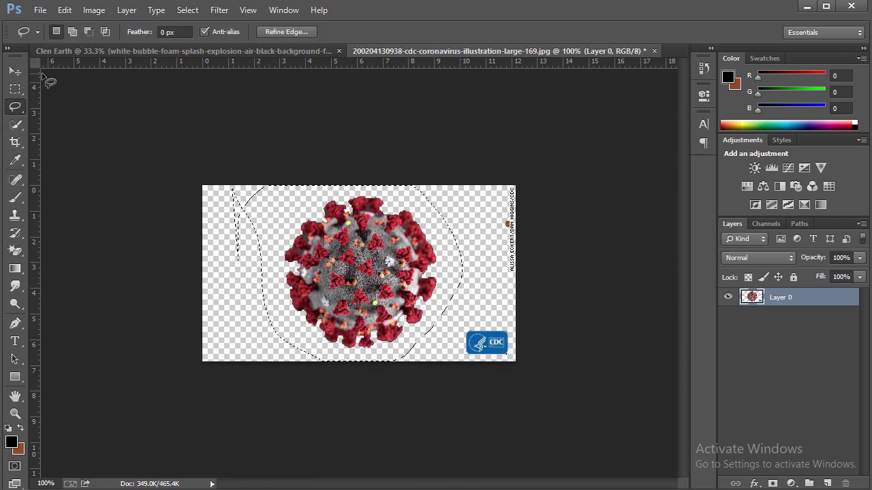
click(15, 71)
mouse_move(367, 272)
mouse_down()
mouse_move(174, 51)
mouse_move(365, 310)
mouse_move(368, 329)
mouse_up()
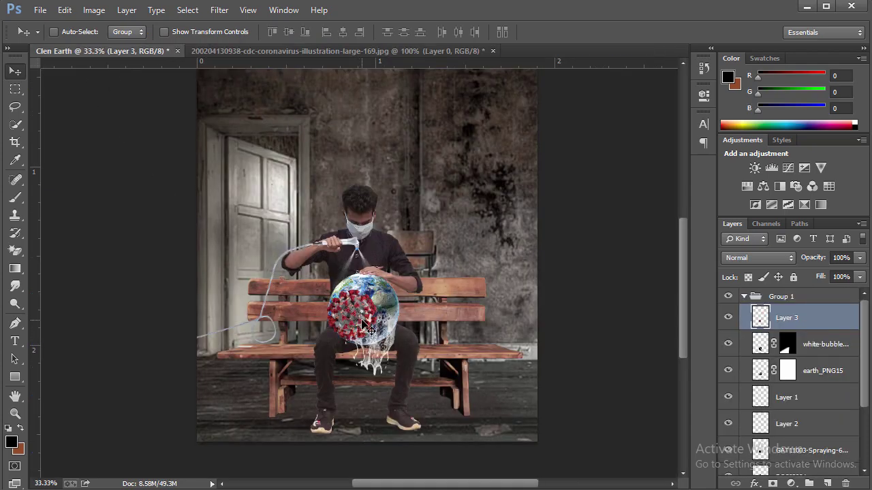
key(ctrl+t)
mouse_move(327, 290)
mouse_down()
mouse_move(323, 284)
mouse_move(349, 277)
mouse_up()
drag(379, 315, 381, 315)
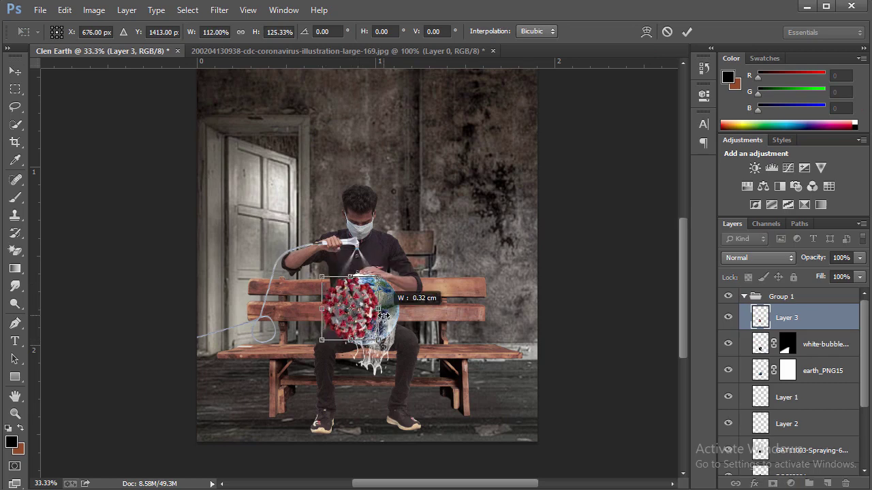
click(685, 33)
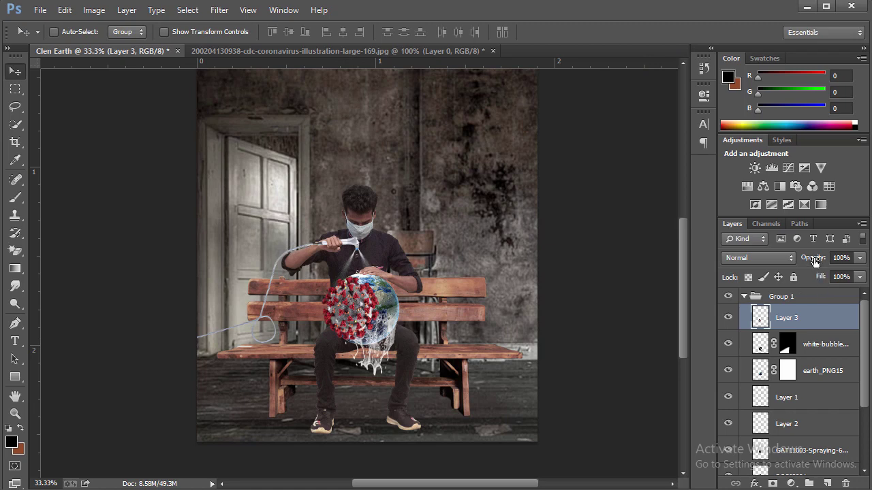
Fade the virus's right side into the Earth with a layer mask and gradient.
mouse_move(815, 262)
mouse_down()
mouse_move(790, 263)
mouse_move(845, 263)
mouse_up()
click(773, 484)
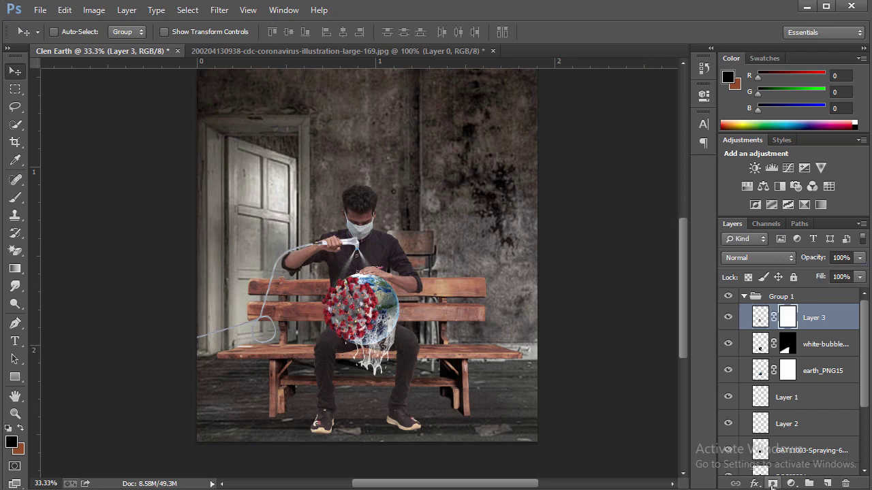
click(19, 272)
drag(356, 307, 367, 316)
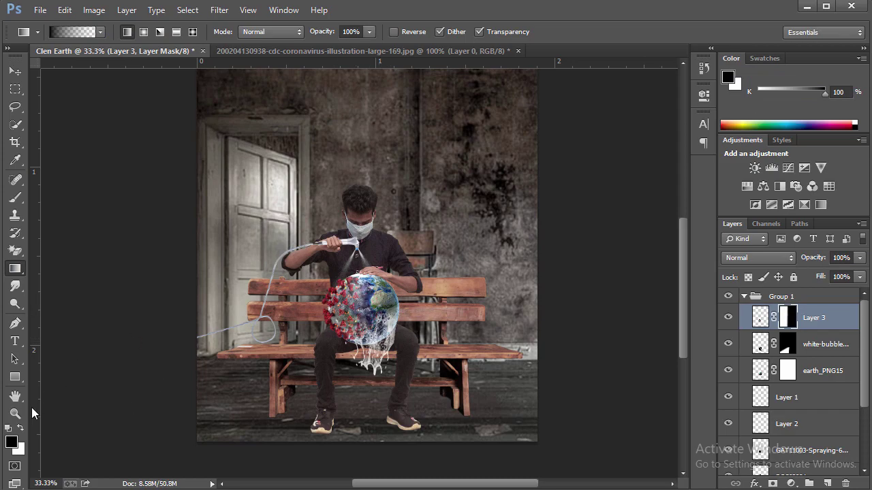
Readjust the canvas zoom, settling at 33.3%.
click(15, 414)
click(361, 327)
right_click(414, 284)
click(449, 294)
right_click(402, 246)
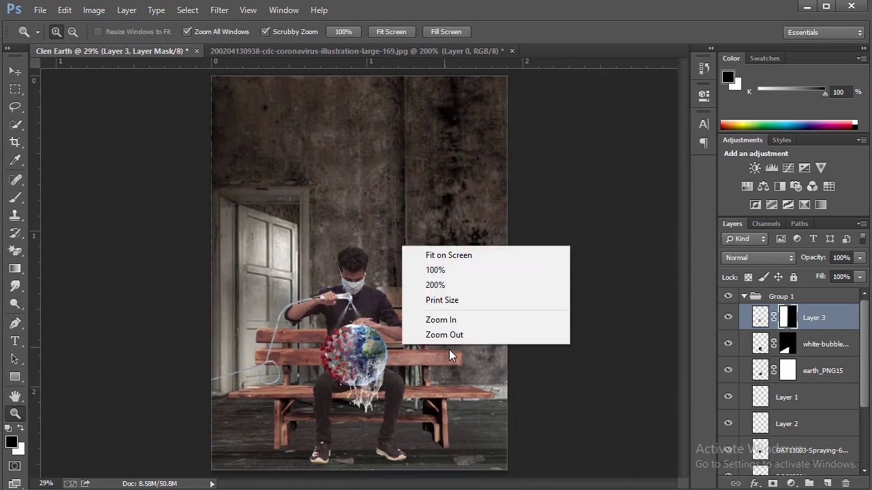
click(444, 334)
click(135, 455)
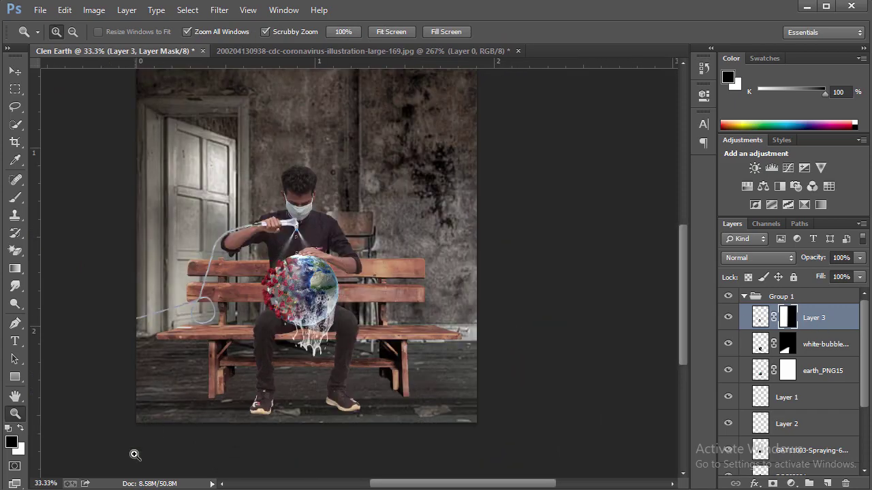
key(alt+Tab)
Place the water_spray image, shrink it under the nozzle tip, and warp it.
mouse_move(603, 302)
mouse_down()
mouse_move(102, 307)
mouse_move(339, 293)
mouse_up()
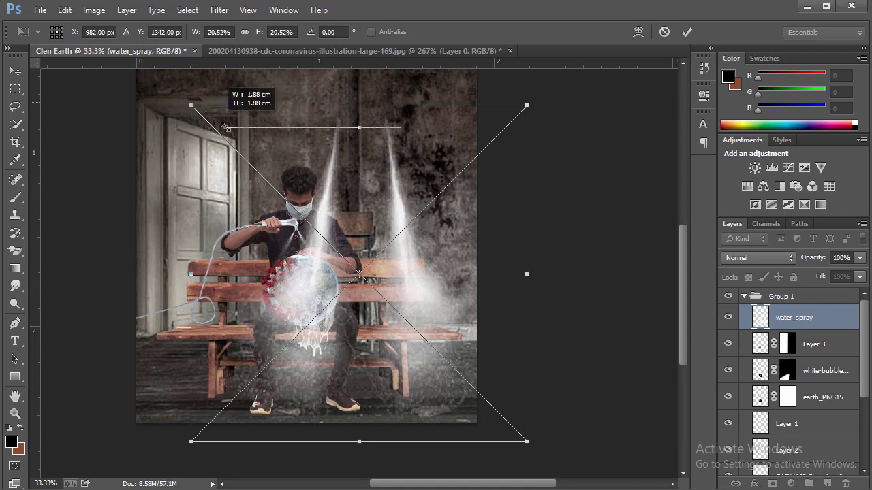
drag(191, 101, 320, 240)
drag(329, 270, 313, 261)
drag(257, 227, 266, 237)
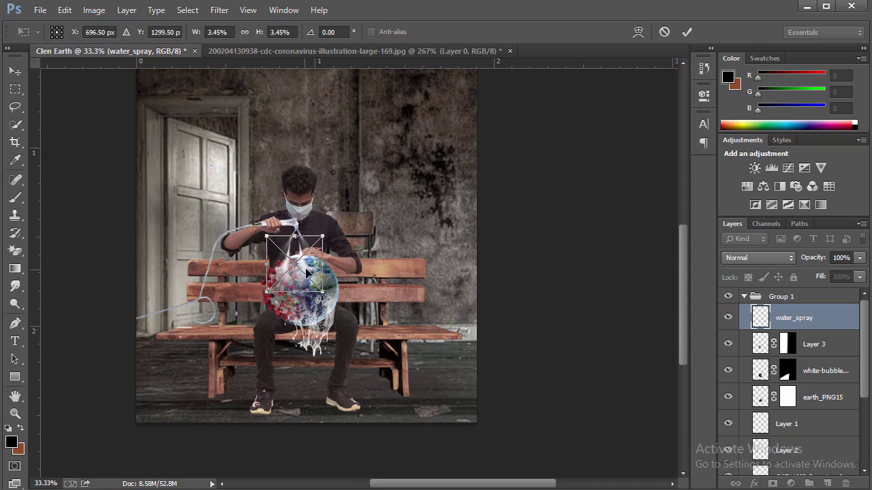
drag(310, 266, 311, 257)
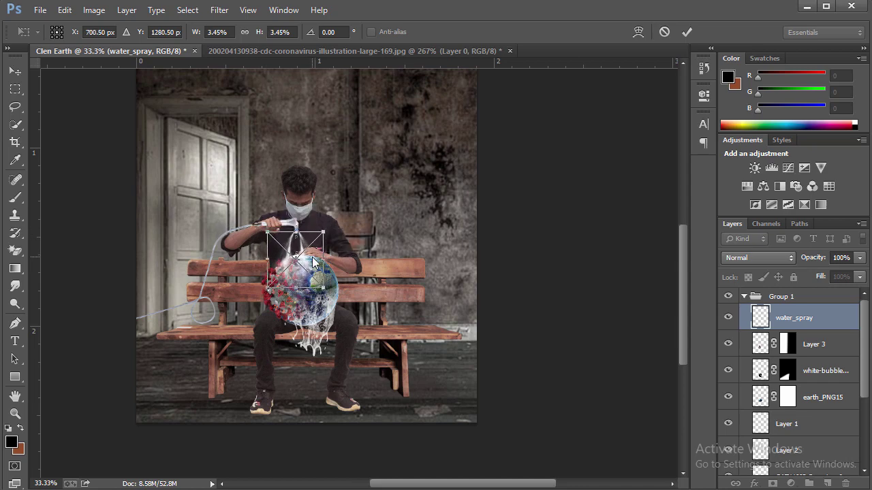
right_click(310, 257)
click(353, 378)
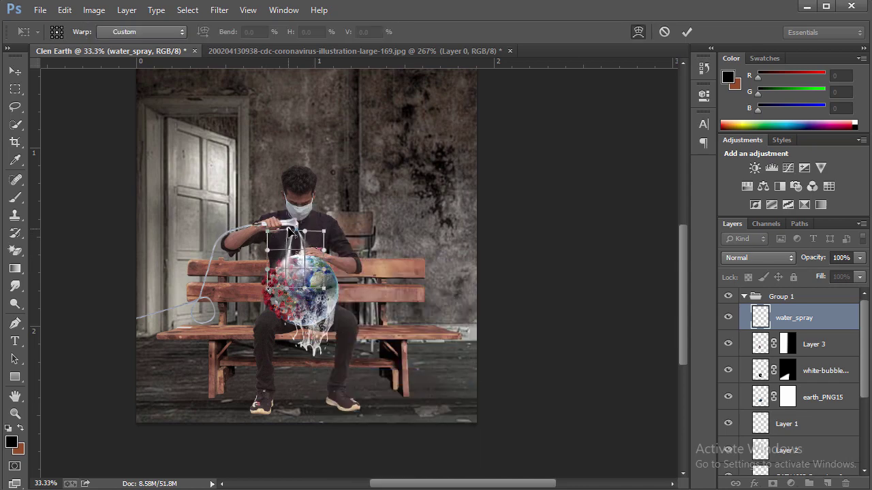
click(686, 31)
Fit the image on screen and rasterize the water_spray layer.
key(z)
click(304, 271)
click(292, 280)
right_click(328, 207)
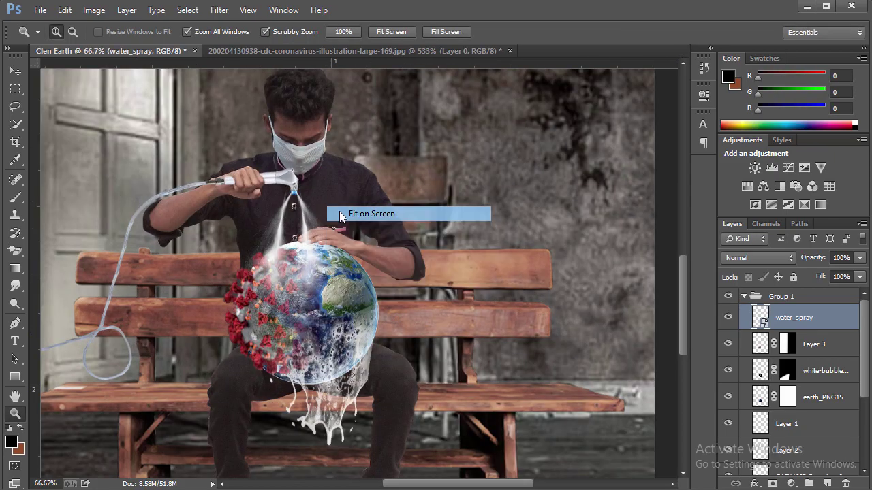
click(341, 214)
right_click(341, 216)
click(368, 294)
right_click(812, 322)
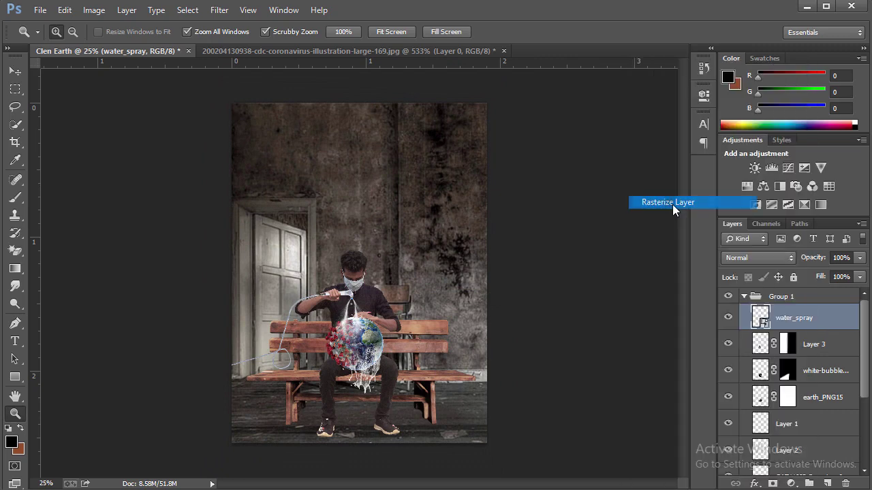
click(673, 204)
Collapse Group 1 and place the smoke image toward the lower left.
click(746, 300)
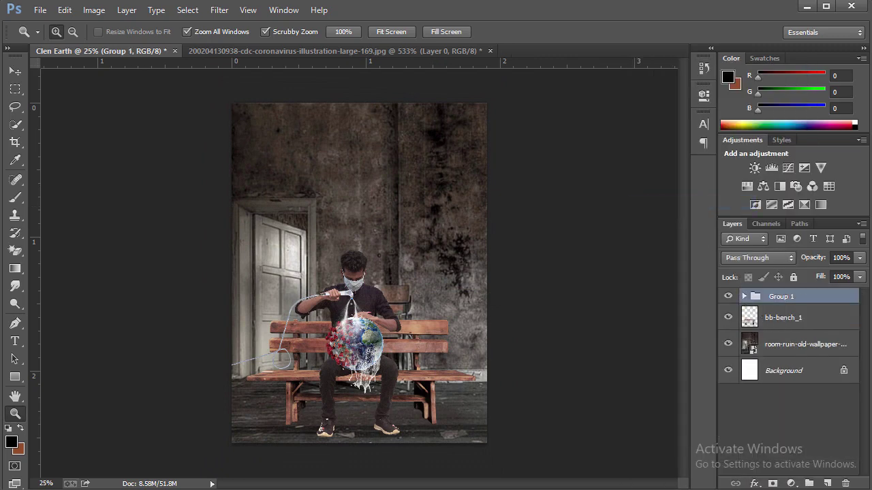
key(alt+Tab)
drag(749, 293, 78, 395)
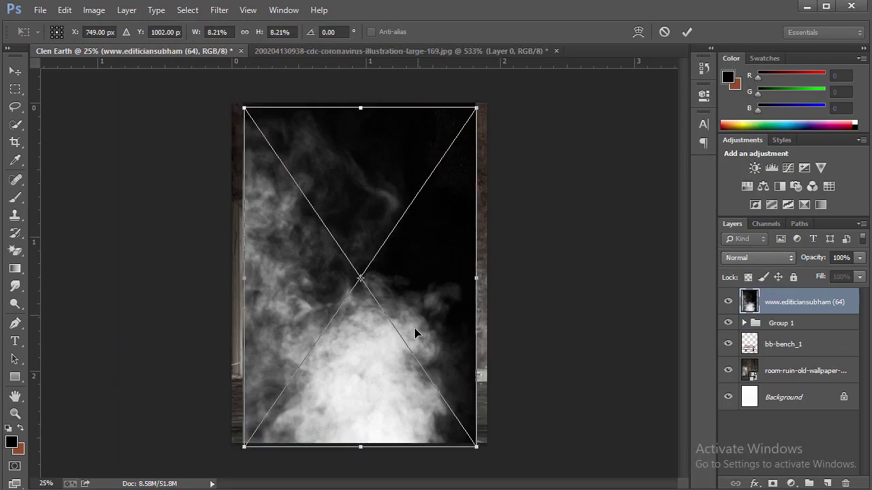
drag(414, 328, 353, 464)
click(687, 32)
Set the smoke layer to Screen blend mode and shift it right along the floor.
click(758, 258)
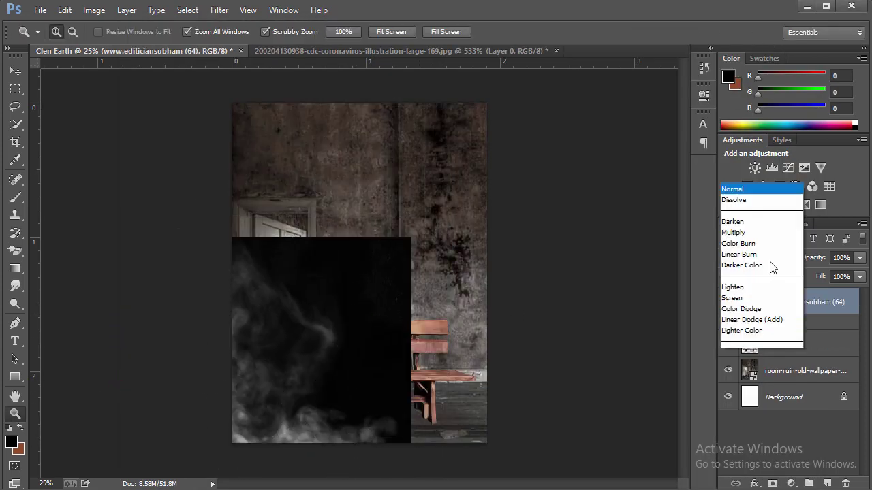
click(765, 283)
click(760, 257)
click(752, 114)
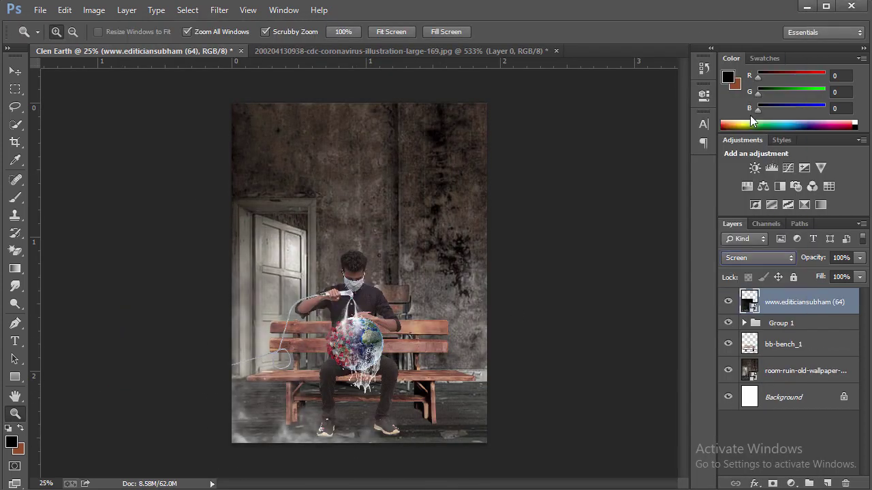
click(15, 71)
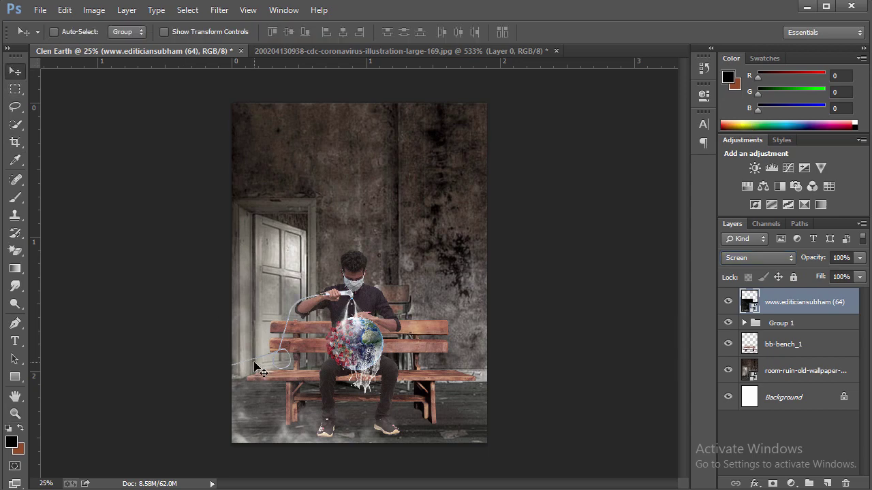
key(super)
key(super)
mouse_move(282, 424)
mouse_down()
mouse_move(513, 465)
mouse_move(497, 480)
mouse_up()
key(ctrl+t)
click(687, 31)
drag(292, 423, 475, 436)
Duplicate the smoke, flip and rotate the copy, then close coronavirus without saving.
key(ctrl+j)
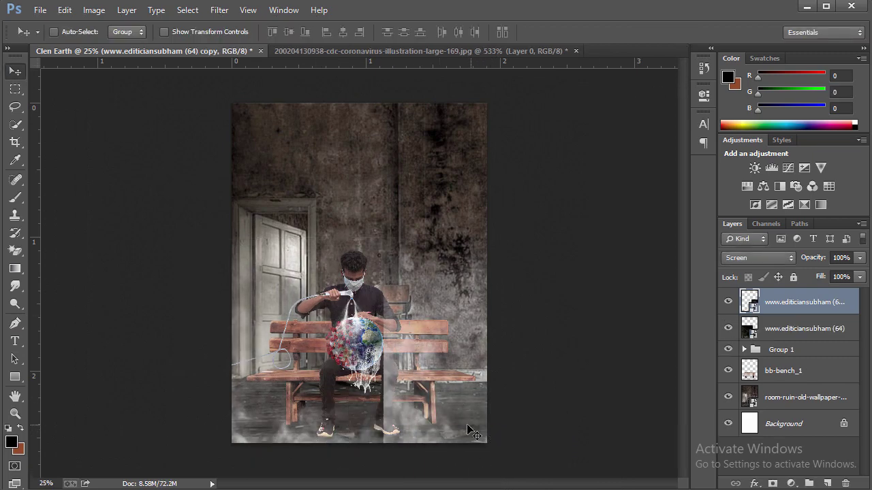
key(ctrl+t)
right_click(500, 388)
click(488, 318)
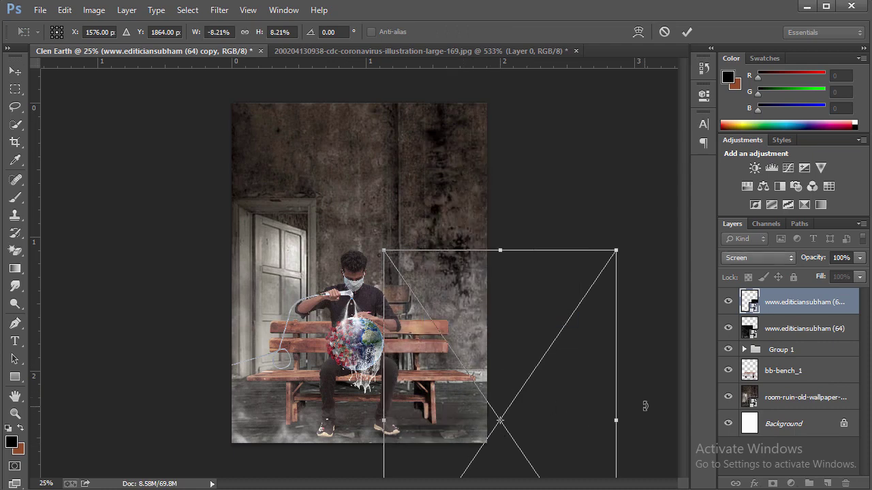
mouse_move(650, 386)
mouse_down()
mouse_move(409, 372)
mouse_move(571, 448)
mouse_move(552, 434)
mouse_move(582, 422)
mouse_up()
click(686, 32)
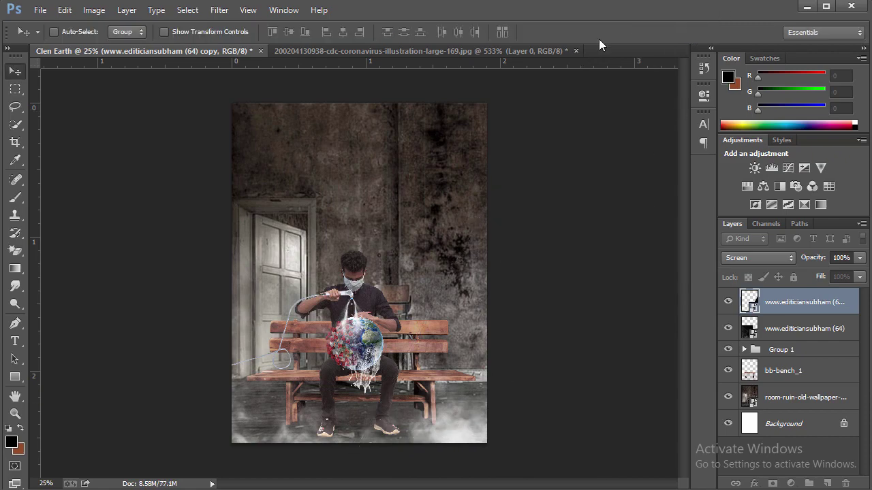
click(576, 51)
click(438, 204)
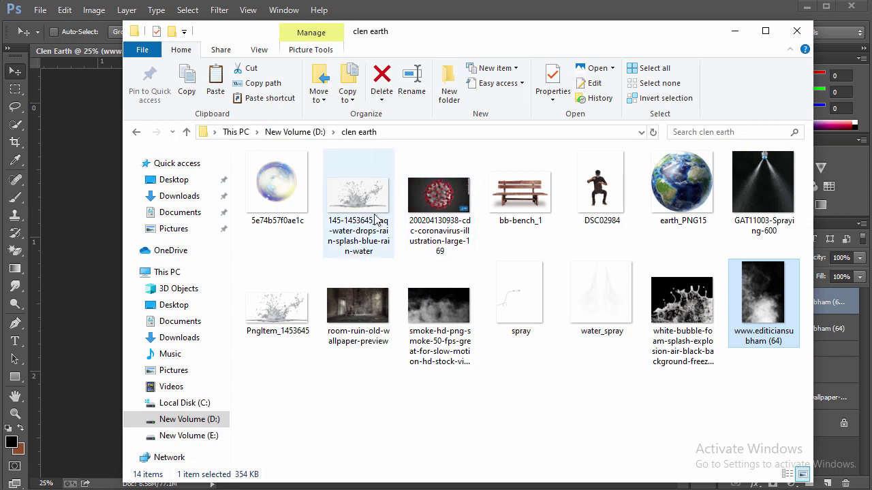
Place the PngItem_1453645 splash, shrunk small, near the man's feet.
mouse_move(277, 310)
mouse_down()
mouse_move(166, 396)
mouse_move(361, 332)
mouse_up()
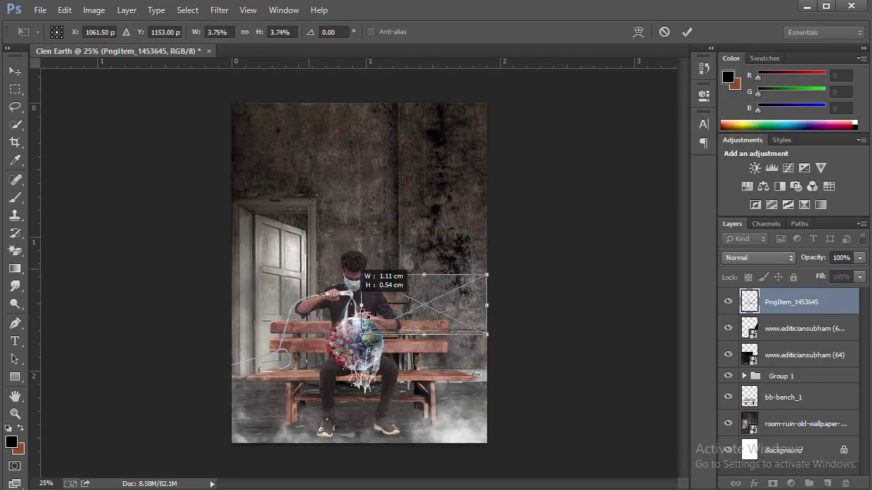
drag(234, 213, 422, 305)
drag(479, 325, 399, 428)
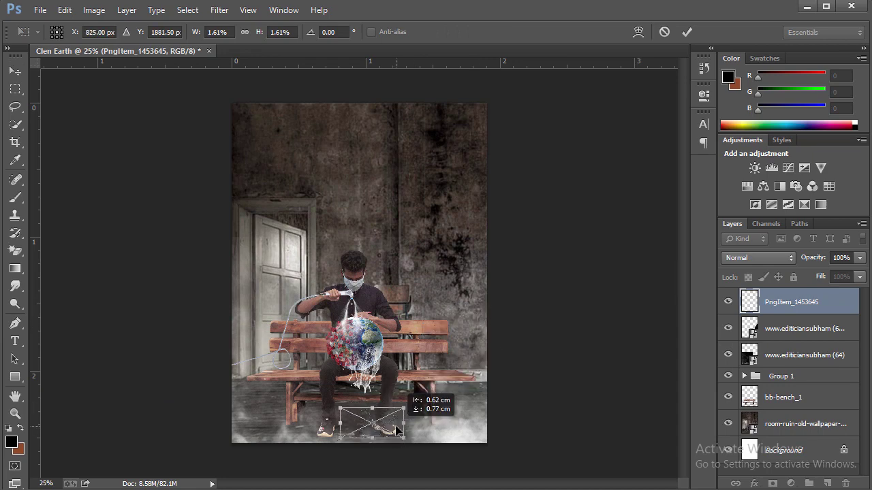
click(687, 32)
Move the splash layer below Group 1, nudge it by the feet, and select both splash layers.
drag(770, 301, 776, 388)
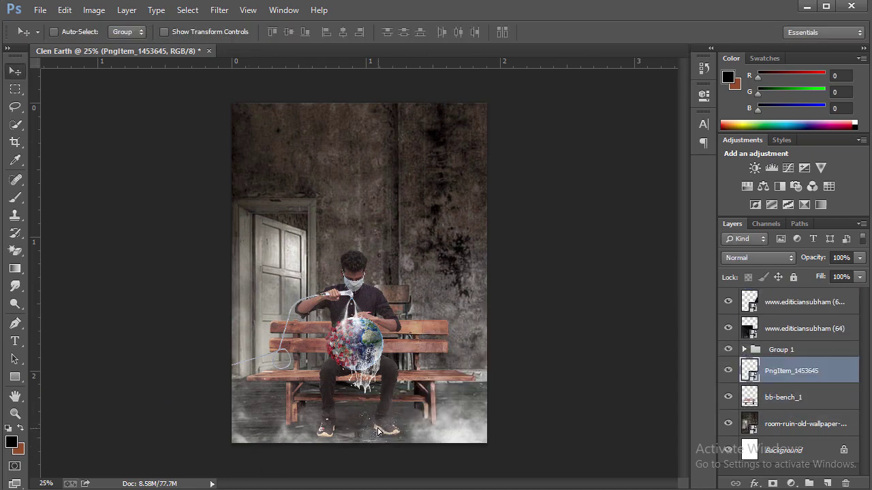
drag(376, 428, 356, 435)
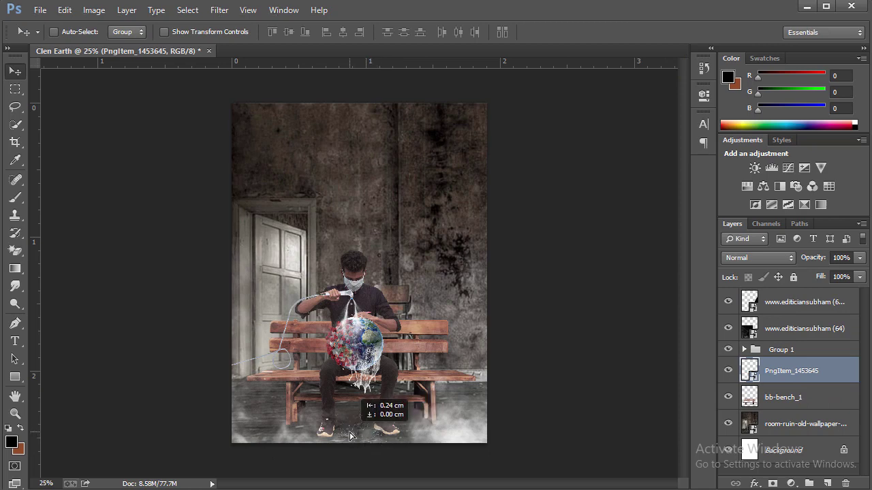
key(alt+Tab)
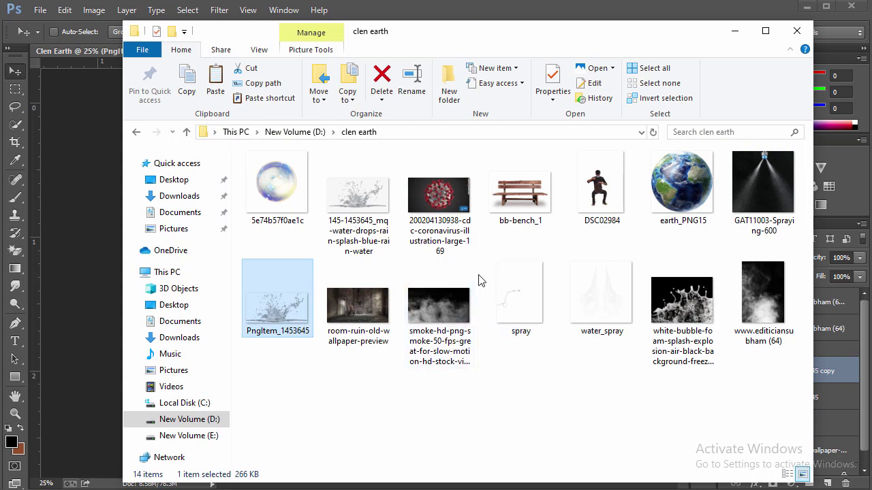
key(alt+Tab)
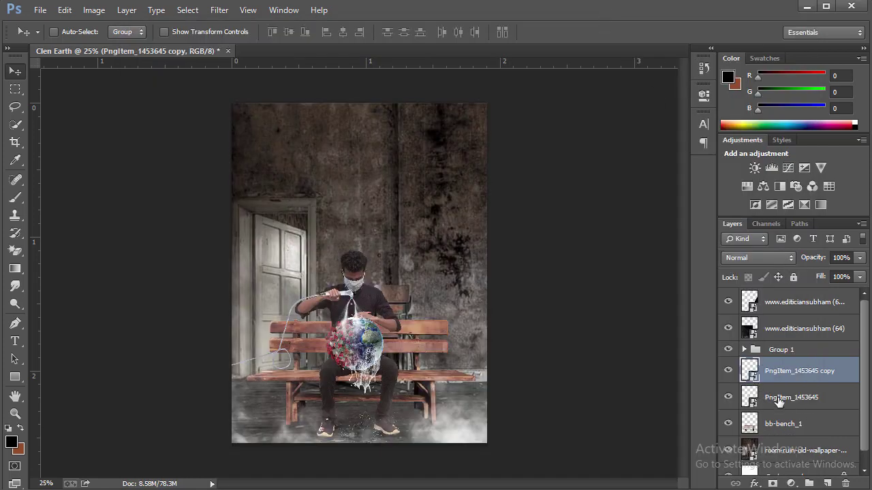
shift+click(778, 402)
right_click(778, 402)
Rasterize both splash layers and select the bb-bench_1 layer inside Group 1.
click(678, 204)
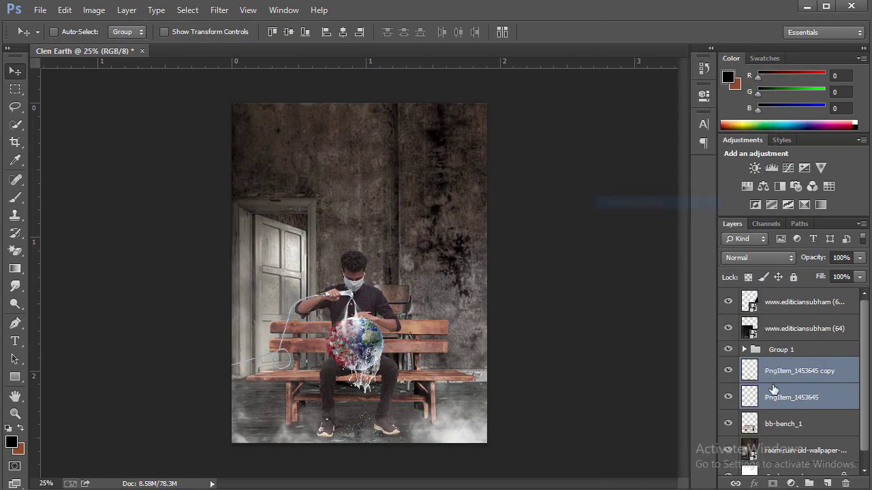
click(745, 350)
scroll(776, 409, down, 2)
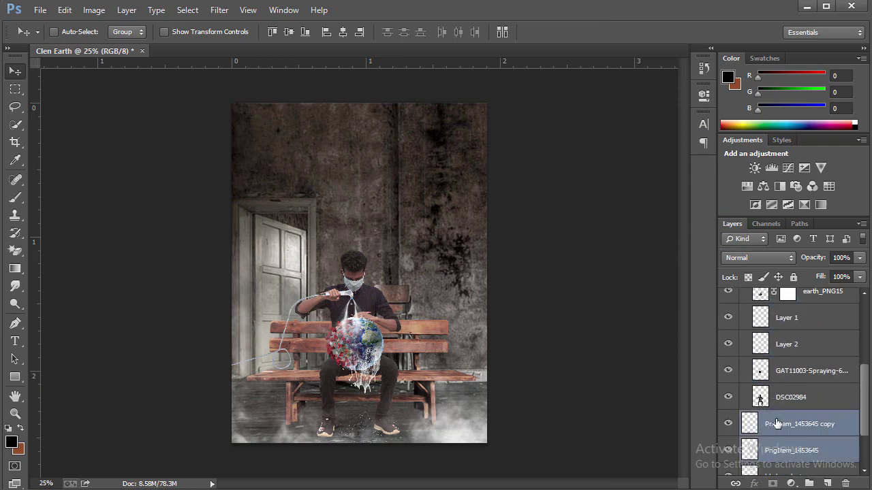
click(782, 395)
scroll(776, 402, up, 2)
scroll(777, 402, up, 2)
scroll(763, 409, down, 2)
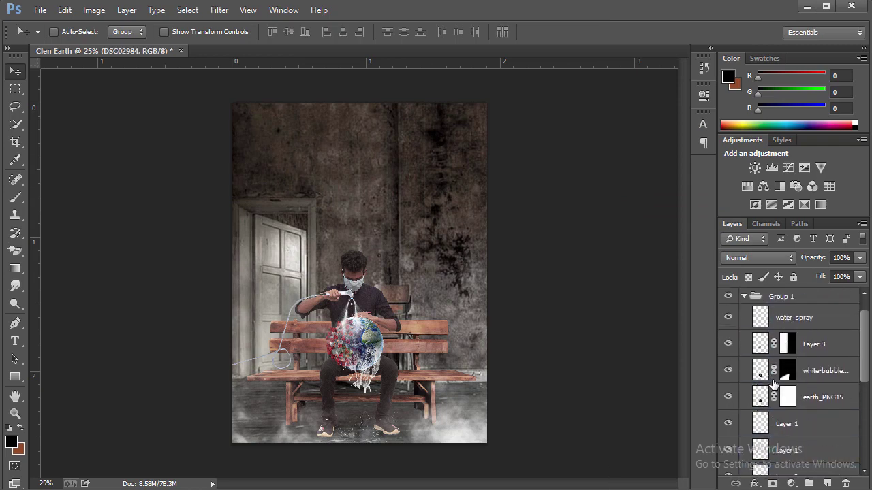
scroll(760, 411, down, 2)
scroll(758, 410, down, 2)
scroll(767, 408, down, 1)
click(777, 409)
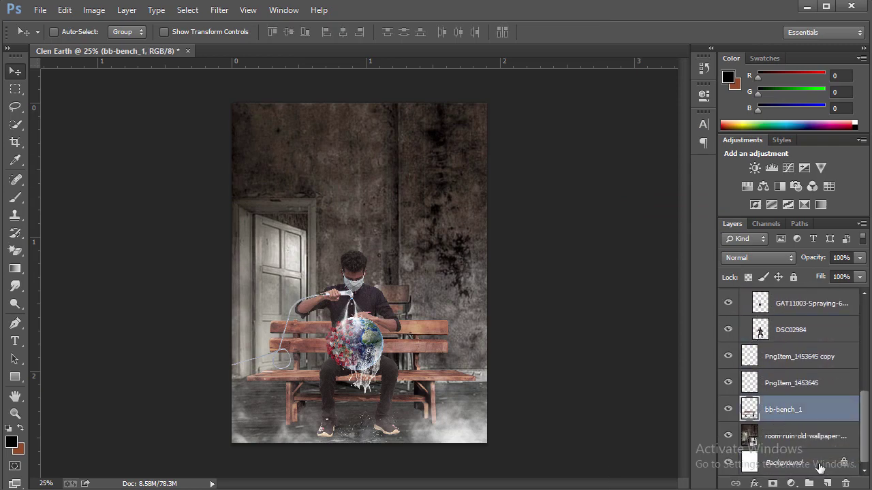
On a new layer above the bench, paint faint ~14% opacity, size-150 strokes along the floor.
click(827, 483)
click(15, 198)
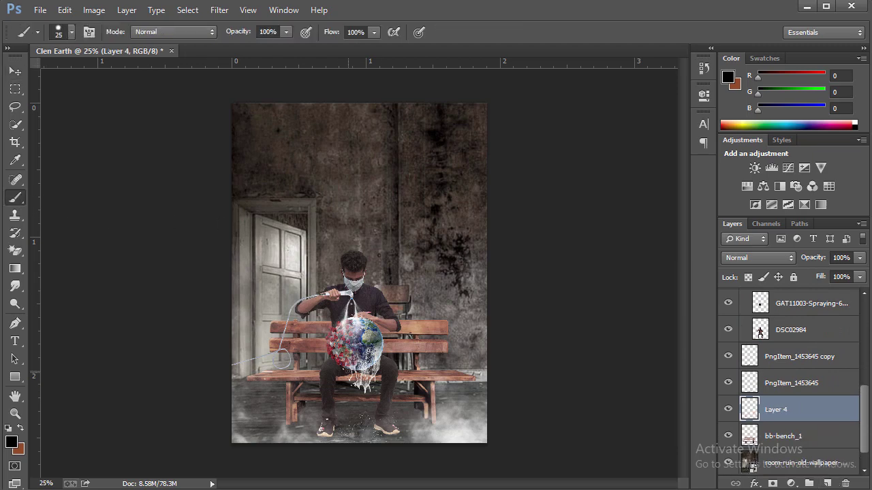
drag(238, 32, 146, 44)
right_click(367, 382)
drag(524, 341, 538, 340)
key(Return)
key(bracketright)
key(bracketright)
drag(347, 381, 384, 378)
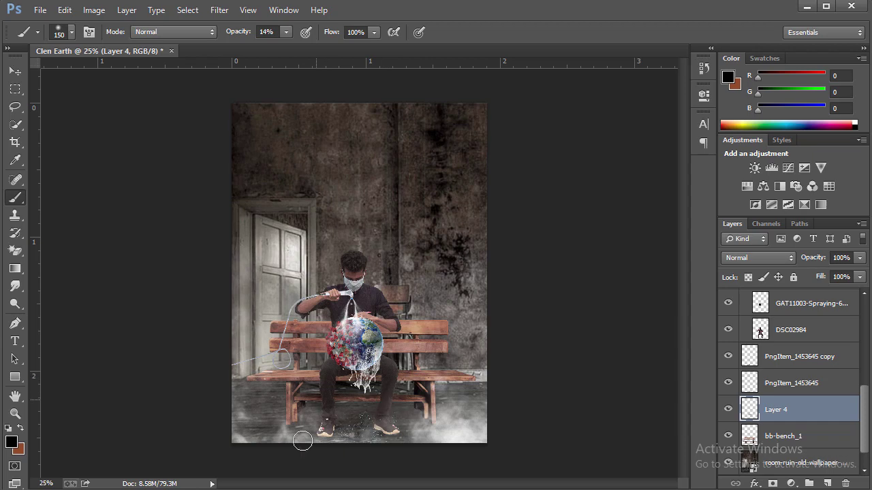
scroll(745, 406, up, 2)
scroll(754, 340, up, 4)
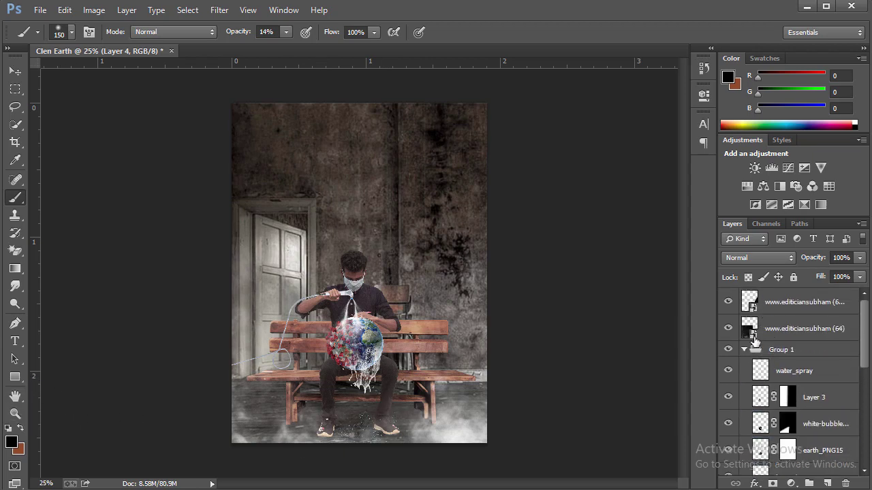
click(743, 350)
Place the 5e74b57f0ae1c bubble image, shrunk, at the man's hands.
key(alt+Tab)
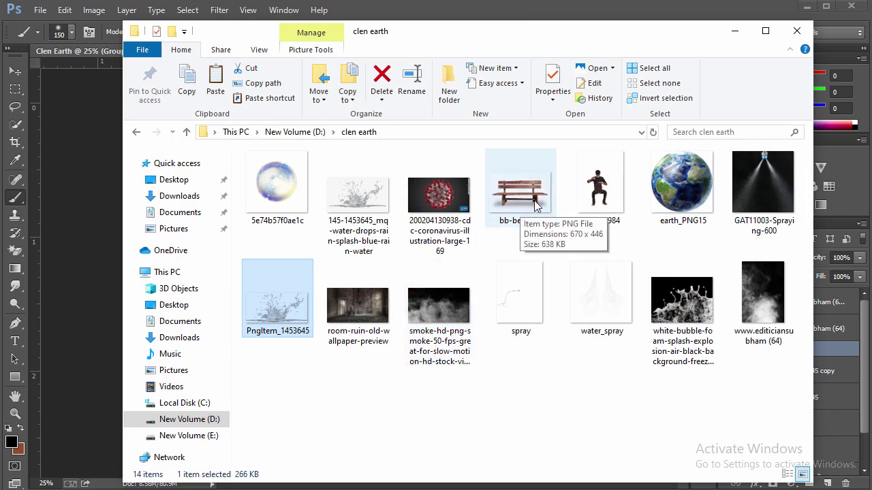
drag(290, 183, 111, 290)
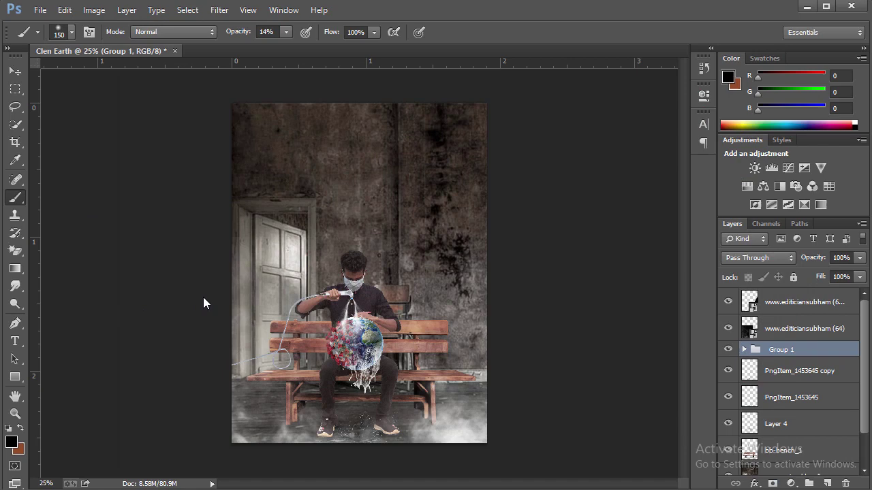
drag(203, 298, 307, 249)
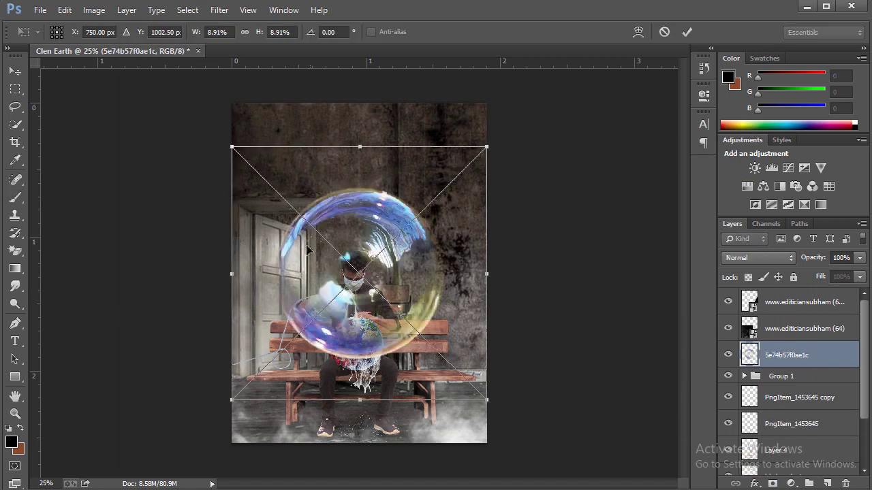
mouse_move(230, 145)
mouse_down()
mouse_move(424, 386)
mouse_move(298, 307)
mouse_up()
click(686, 31)
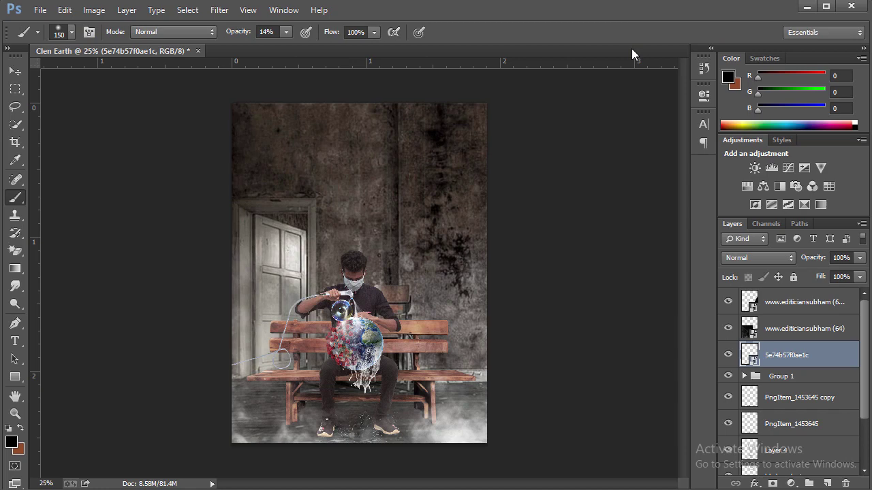
Shrink the bubble to a tiny size beside the spray nozzle.
key(ctrl+plus)
key(ctrl+plus)
key(ctrl+plus)
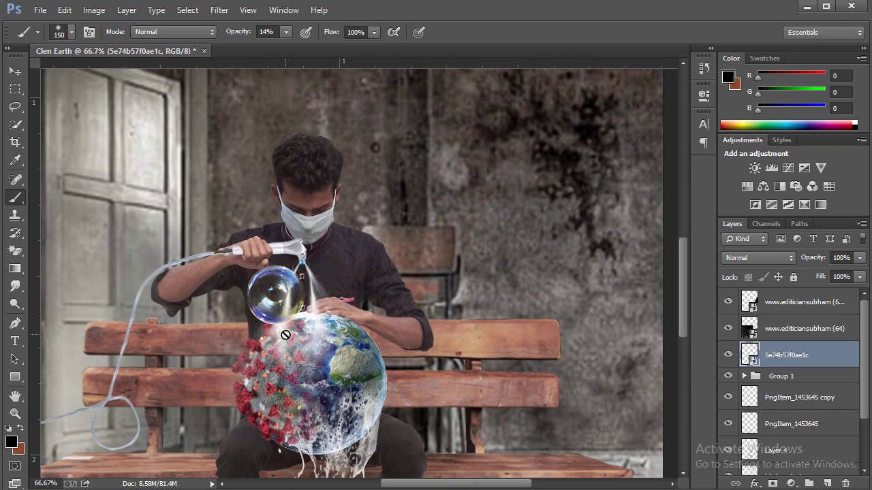
key(ctrl+t)
drag(238, 259, 286, 300)
mouse_move(310, 329)
mouse_down()
mouse_move(272, 298)
mouse_move(280, 294)
mouse_up()
click(685, 32)
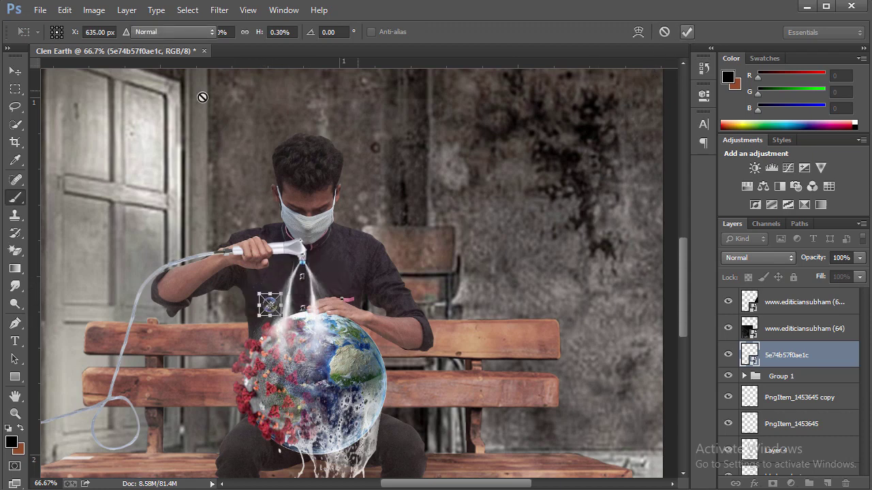
Alt-drag several smaller bubble copies along the spray.
click(19, 72)
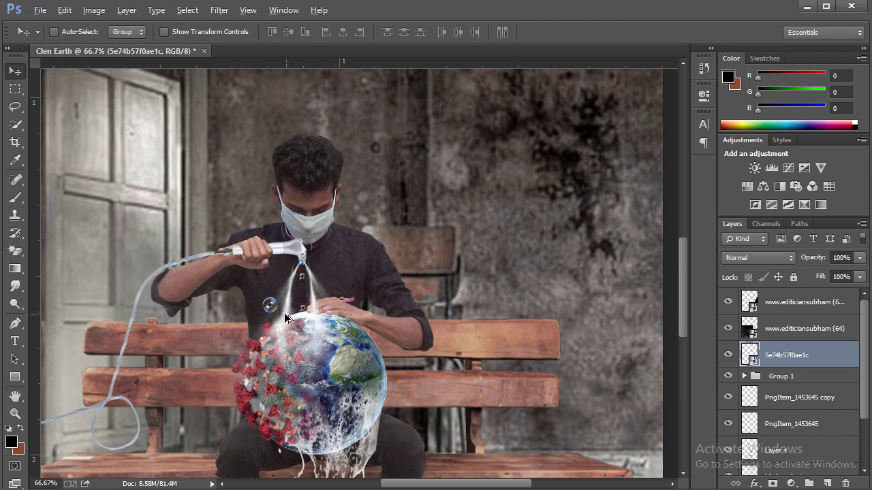
drag(271, 305, 300, 294)
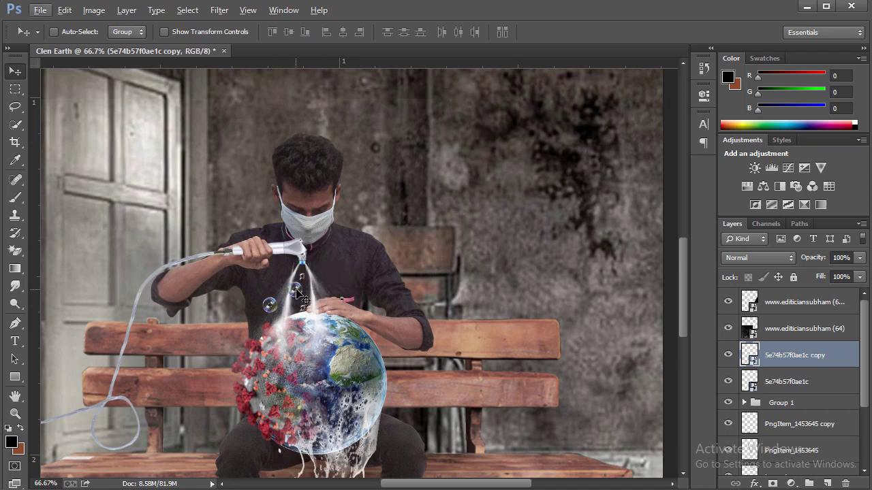
key(ctrl+t)
drag(305, 280, 301, 278)
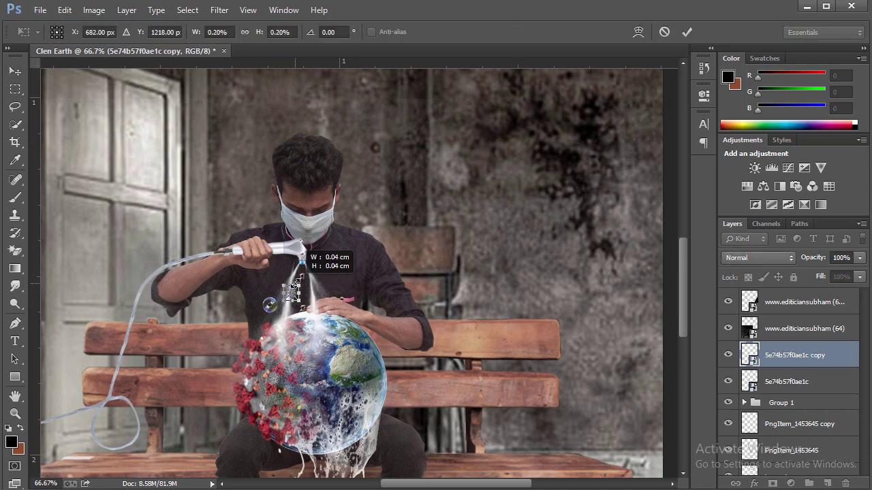
click(686, 32)
key(super)
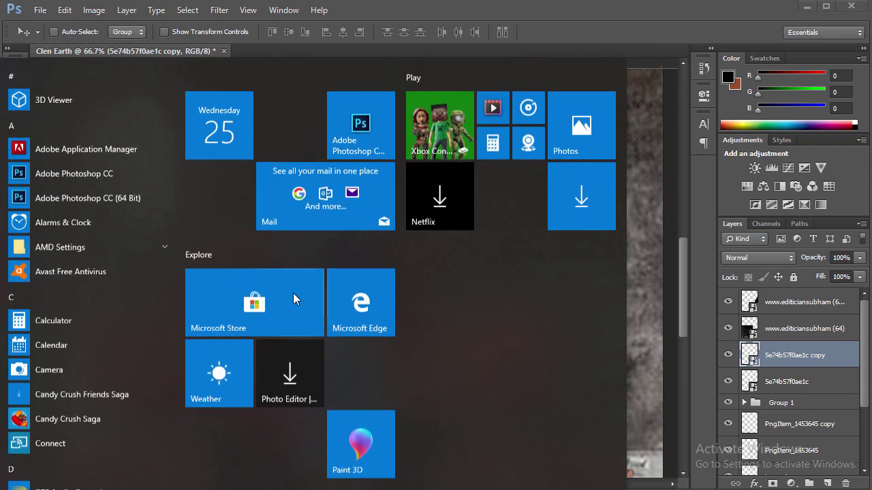
key(super)
drag(299, 311, 306, 317)
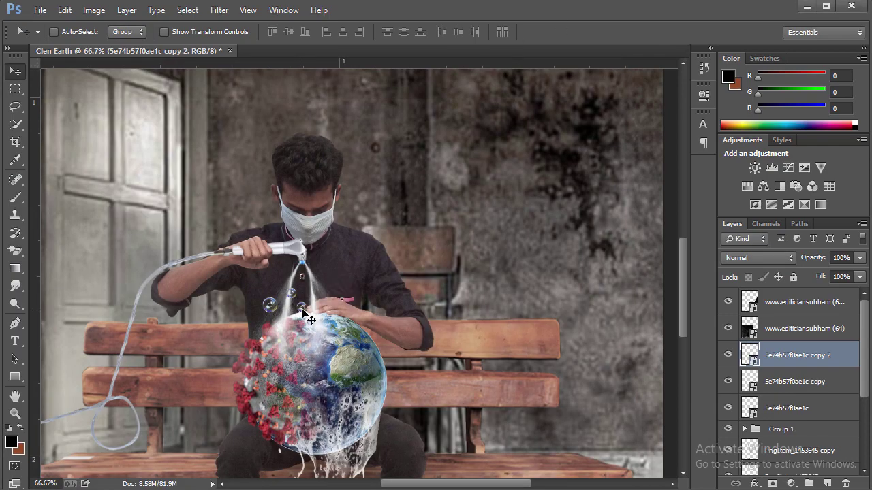
click(788, 409)
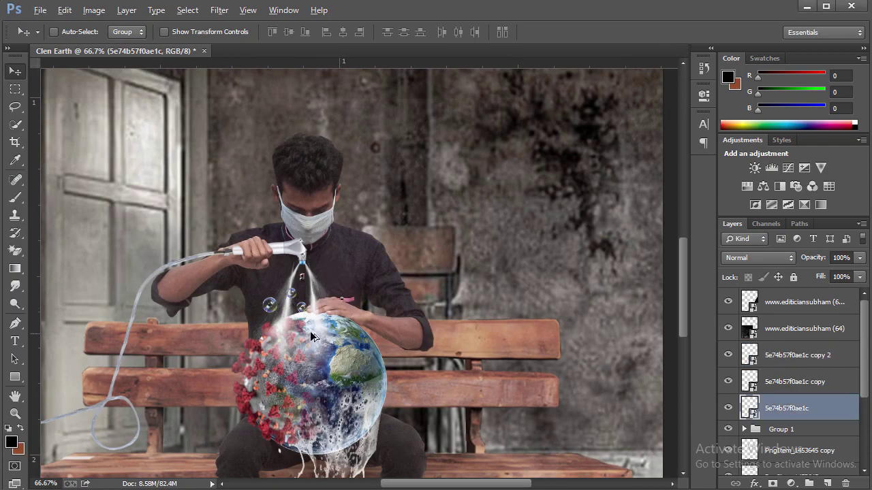
drag(271, 306, 307, 300)
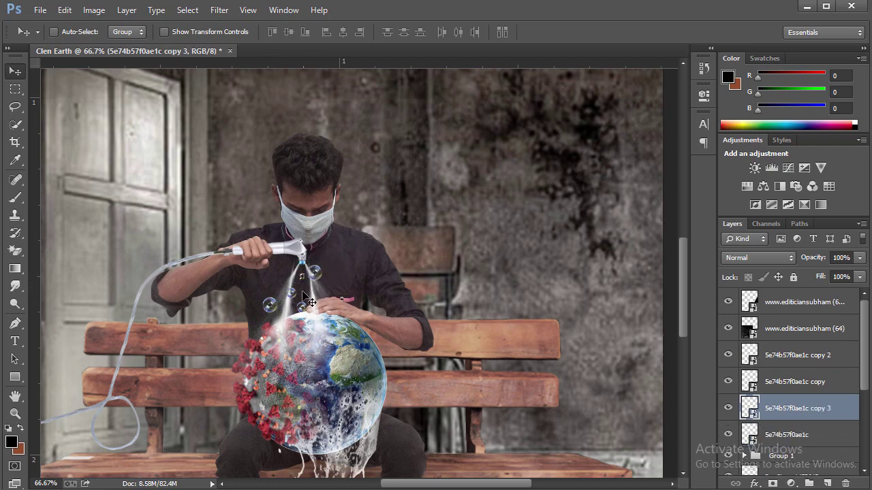
Rasterize the six top bubble layers and add a new empty Layer 5 on top.
click(19, 415)
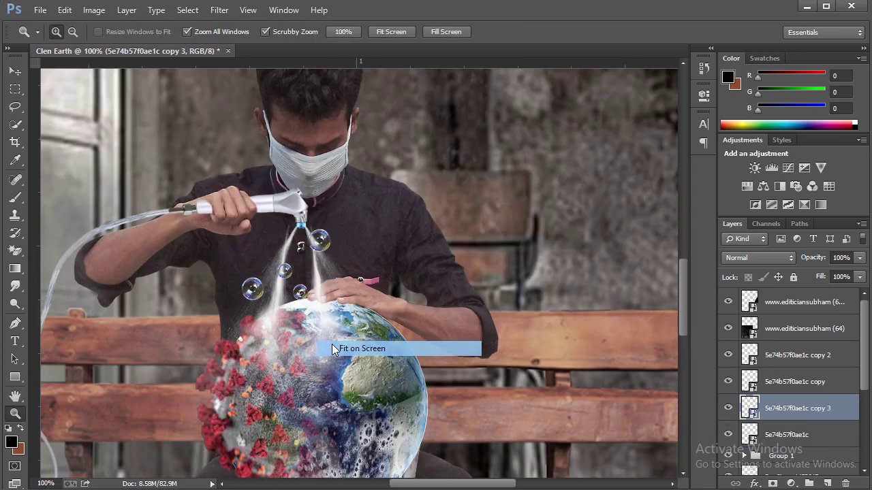
right_click(357, 336)
click(416, 429)
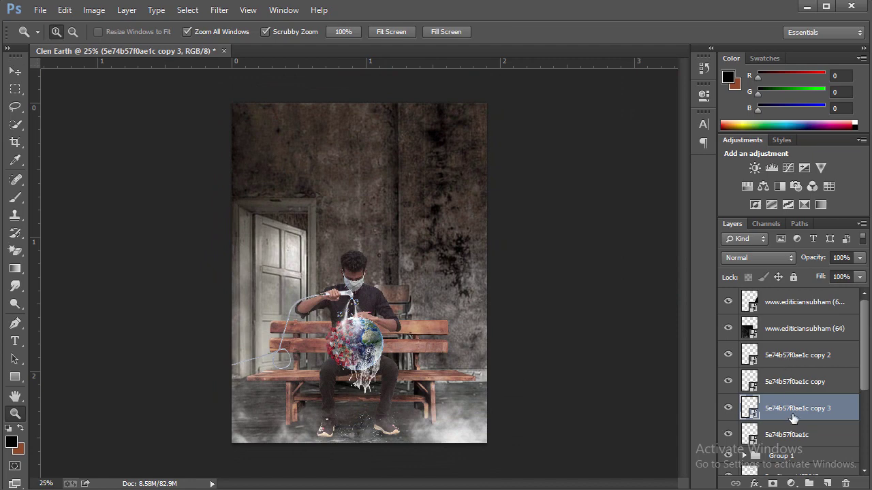
click(797, 444)
click(781, 310)
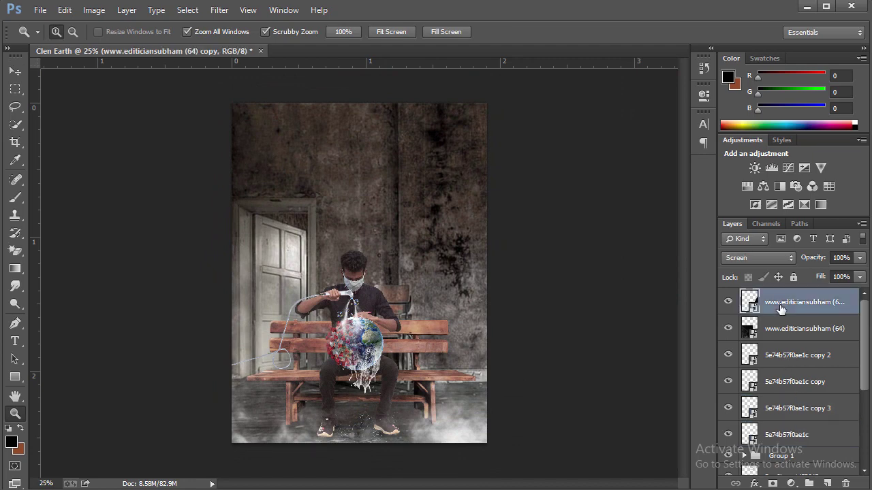
shift+click(806, 437)
right_click(804, 435)
click(658, 200)
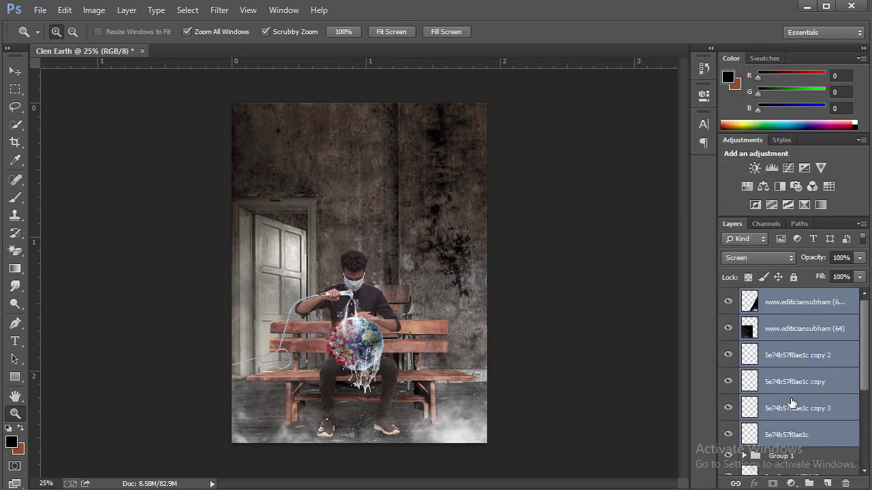
scroll(802, 444, down, 1)
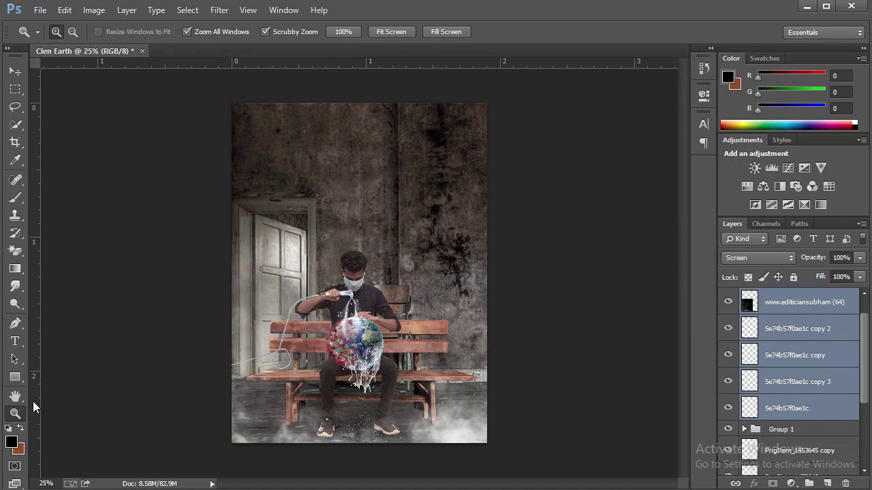
scroll(742, 404, up, 1)
click(827, 484)
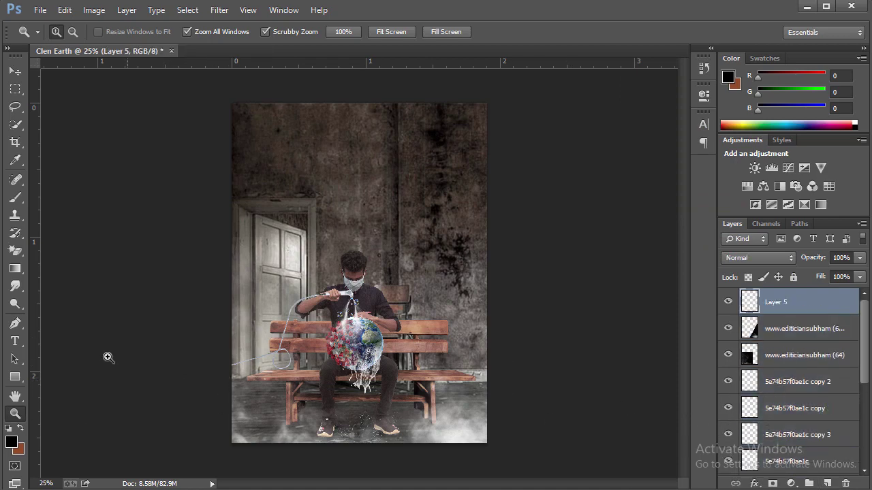
key(alt+Tab)
Place the smoke-hd-png-smoke-50 image and move its layer below Group 1.
click(440, 313)
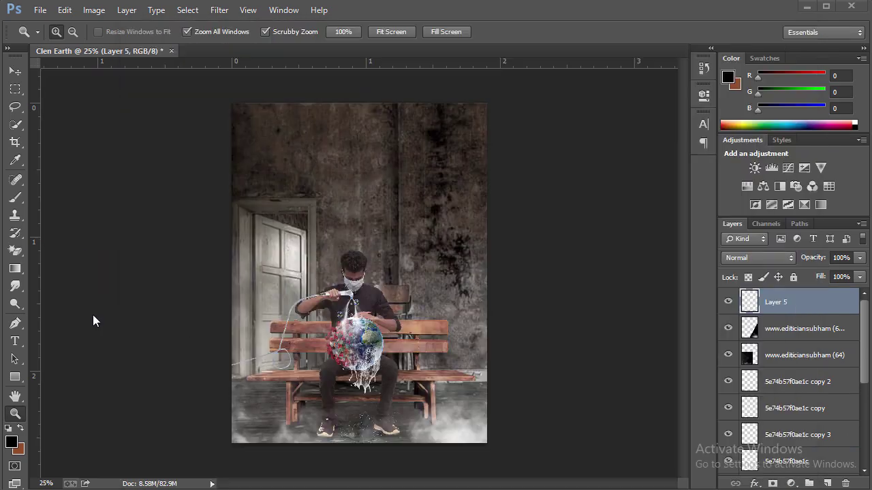
drag(159, 325, 93, 315)
key(Return)
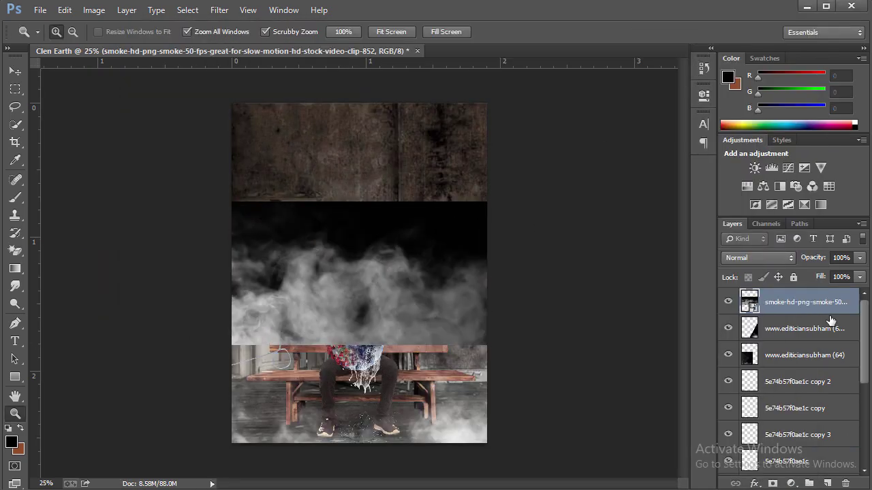
drag(830, 321, 820, 365)
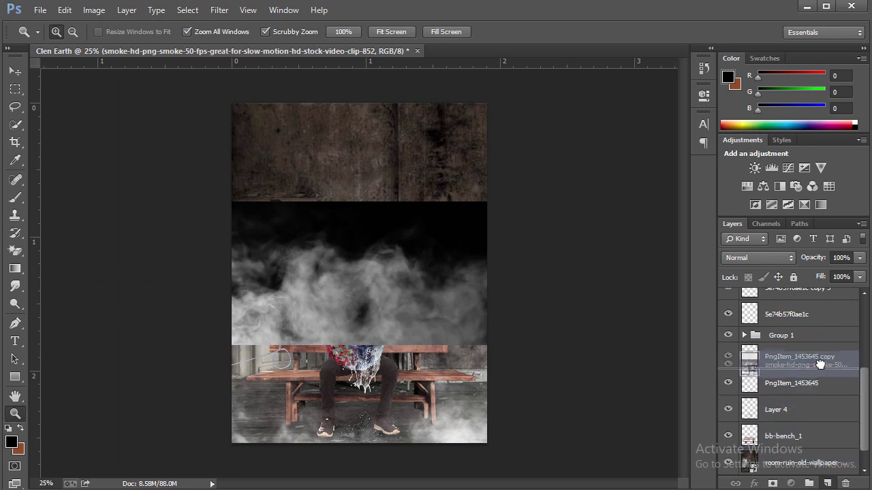
mouse_move(820, 365)
mouse_down()
mouse_move(824, 356)
mouse_move(742, 446)
mouse_up()
Set the smoke to Screen blend mode and nudge it lower in the scene.
click(758, 257)
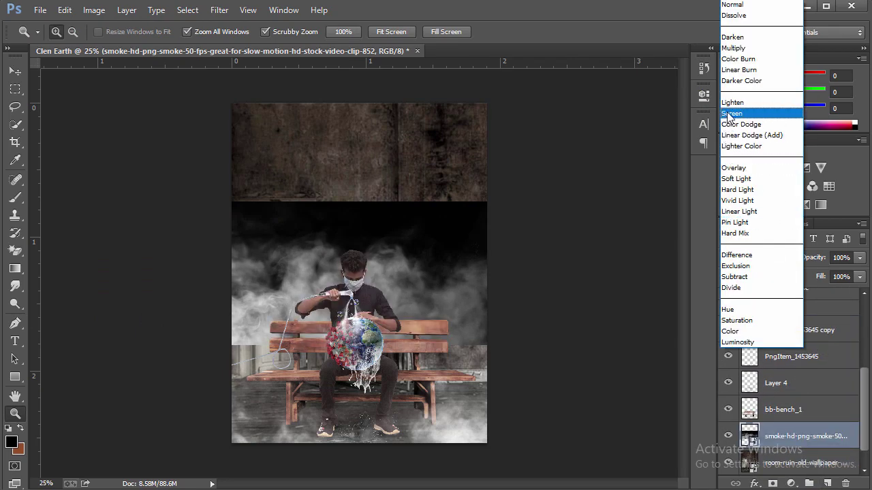
click(730, 115)
click(15, 71)
drag(414, 321, 408, 377)
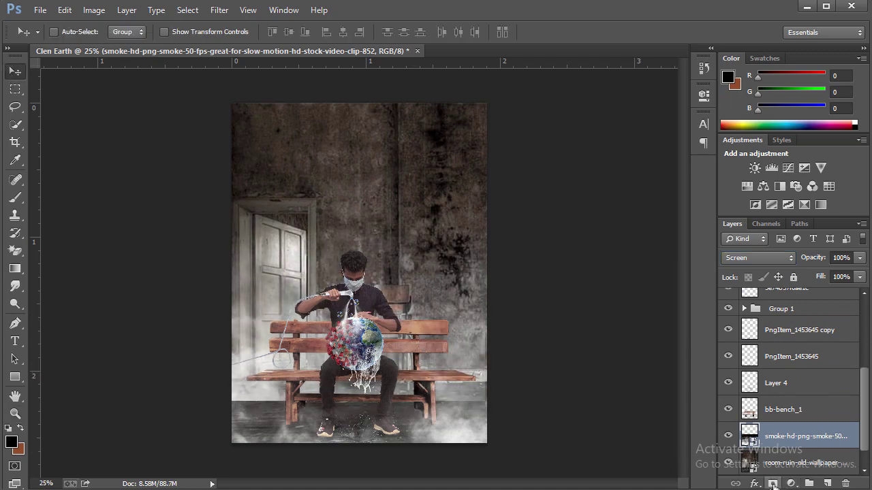
Add a layer mask and fade the smoke's lower sides with black gradients.
click(773, 485)
key(g)
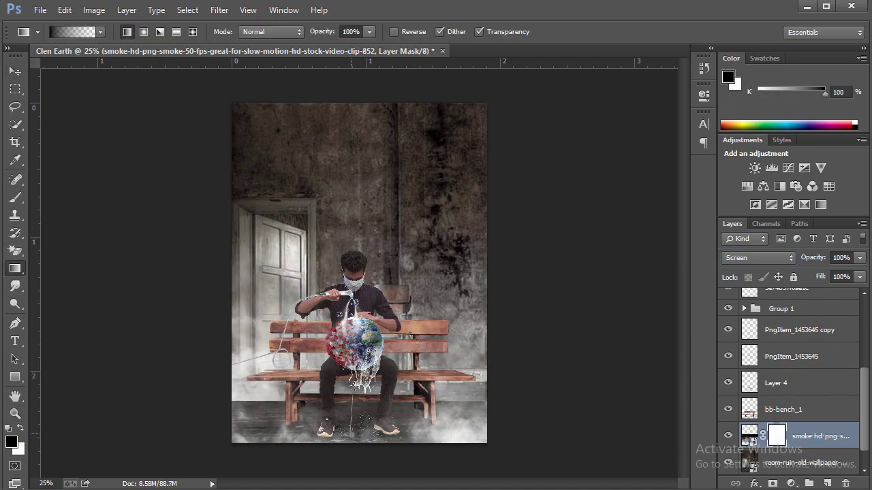
drag(356, 368, 356, 420)
drag(361, 382, 357, 434)
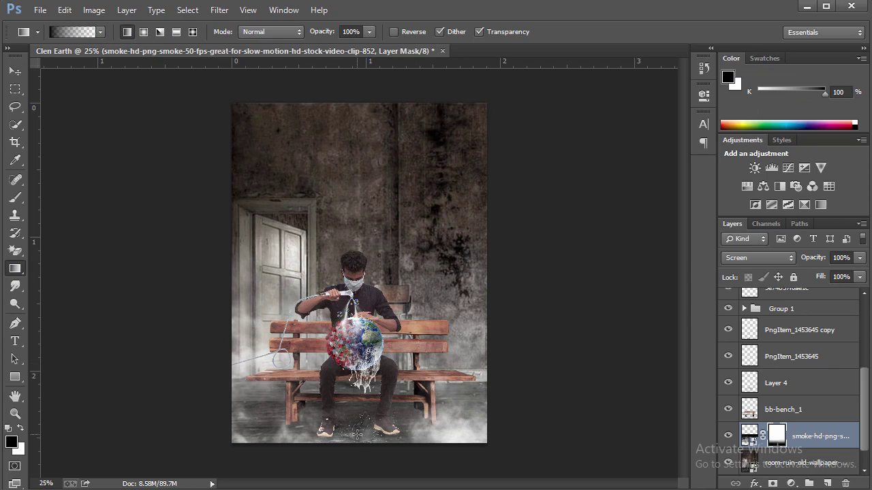
scroll(845, 378, up, 2)
scroll(824, 359, up, 3)
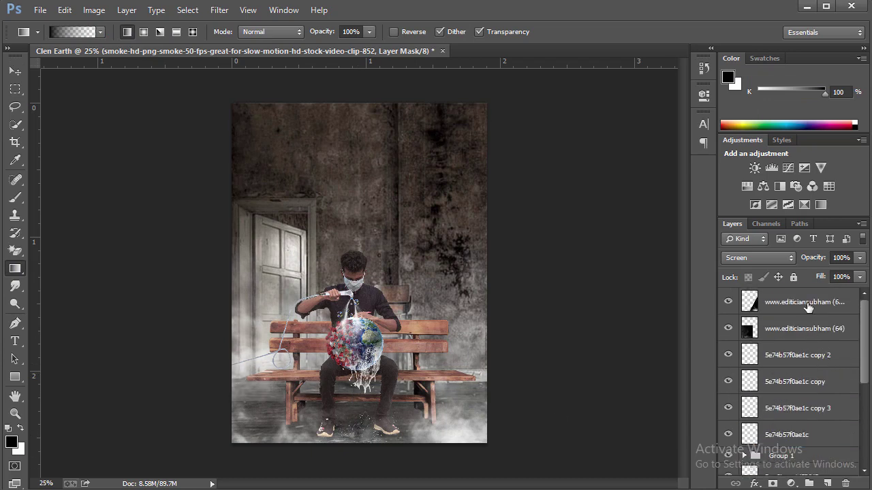
click(808, 307)
Fit the image on screen and stamp a merged copy of the composite onto a new layer with Apply Image.
click(15, 414)
click(359, 273)
right_click(449, 213)
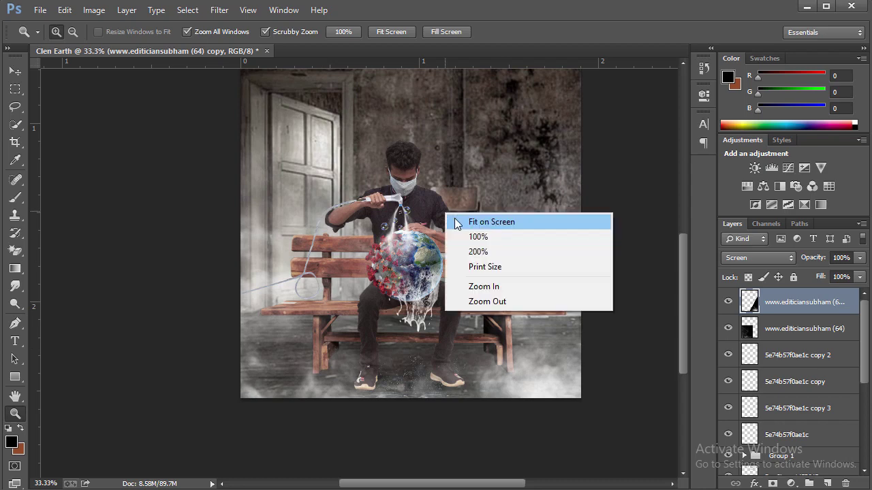
click(497, 300)
click(827, 483)
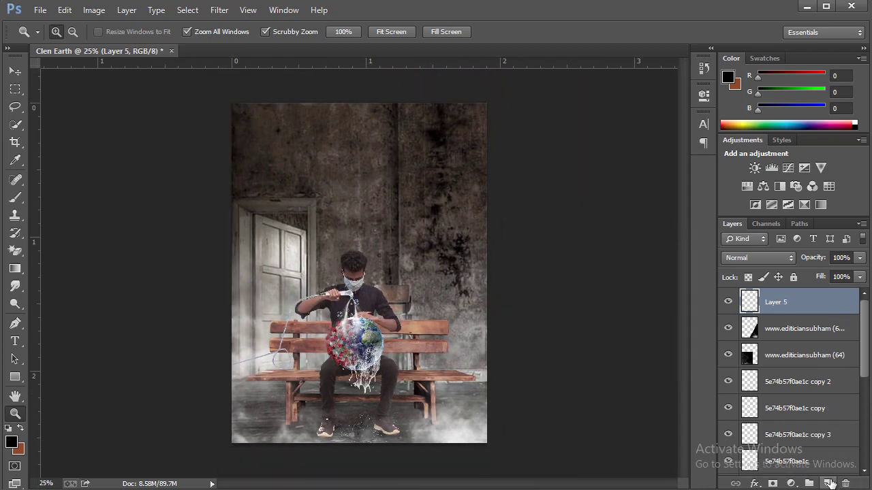
click(94, 9)
click(161, 202)
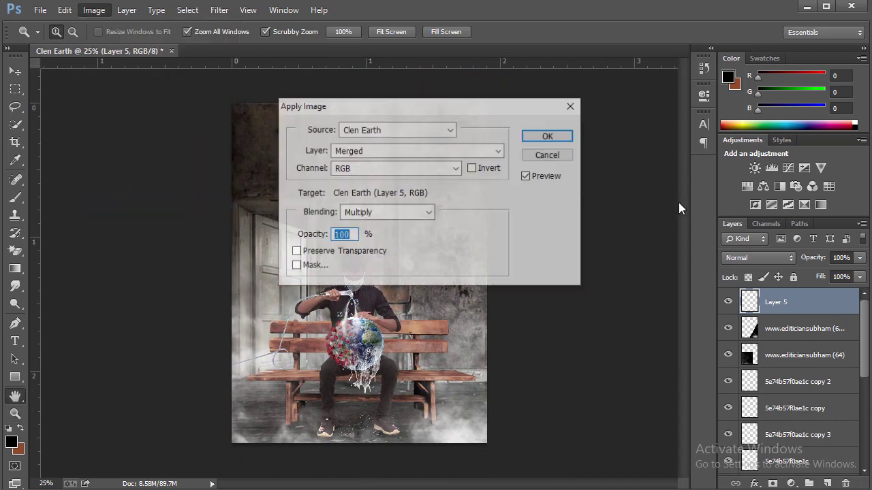
click(549, 137)
Run the Camera Raw Filter on the merged layer, then delete that layer.
click(219, 9)
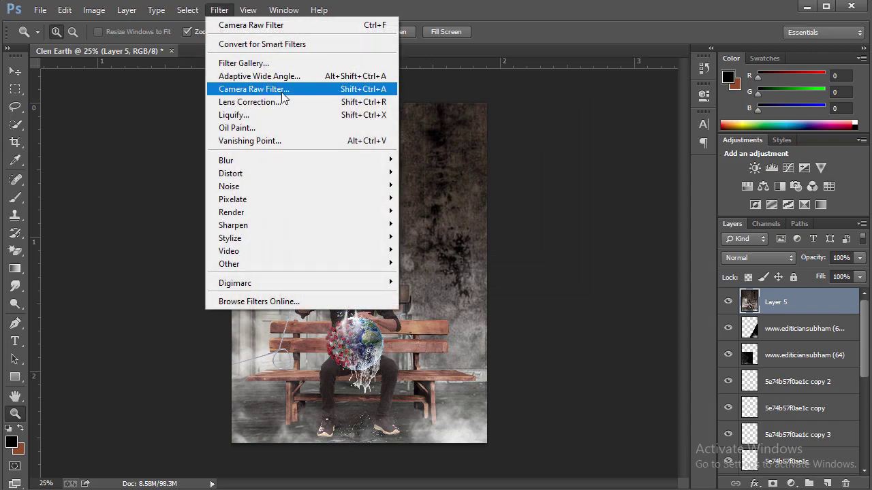
click(281, 89)
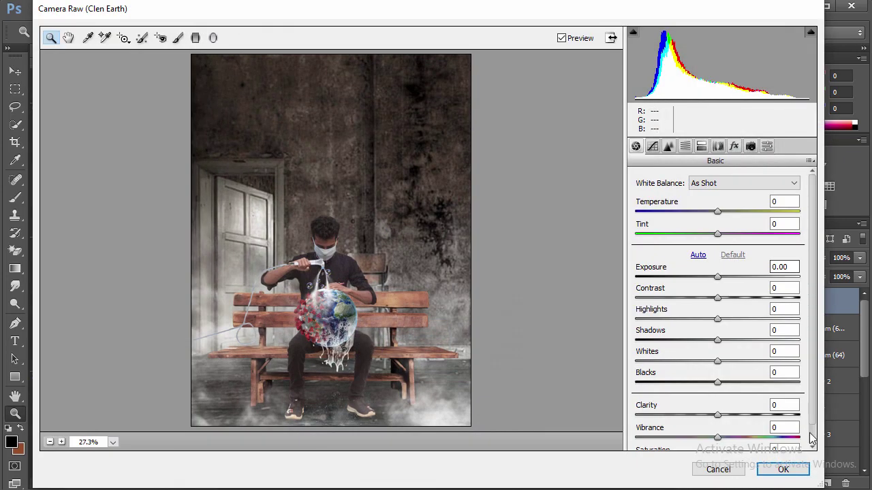
click(763, 468)
click(846, 483)
click(390, 203)
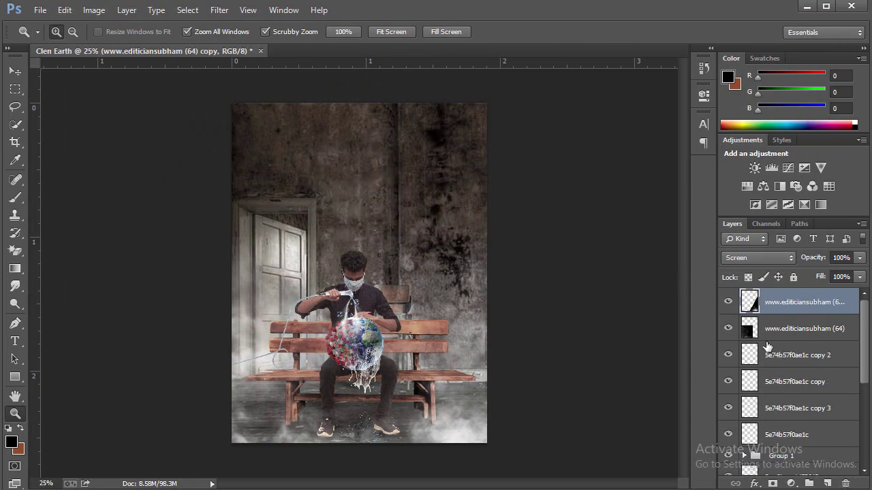
Add empty Layer 5 above Group 1 as a clipping mask, then zoom to 66.7% on the globe.
scroll(793, 357, down, 2)
click(796, 331)
click(827, 483)
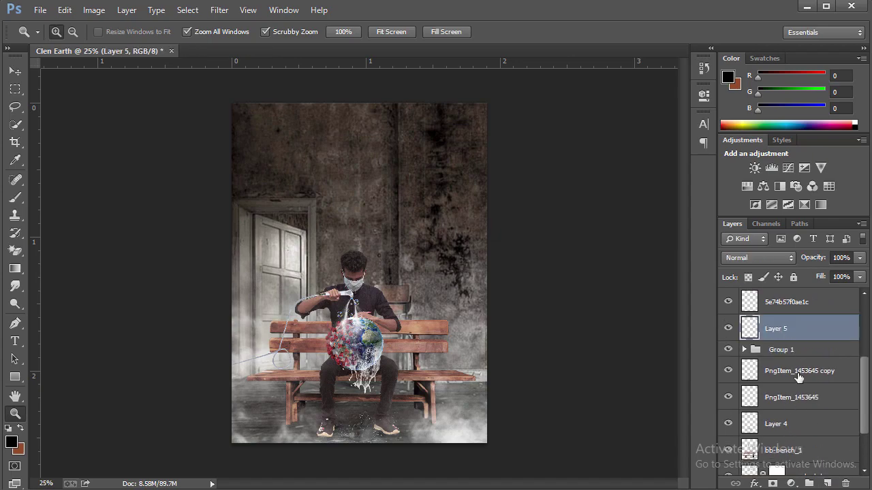
right_click(788, 333)
click(662, 241)
click(331, 312)
click(417, 297)
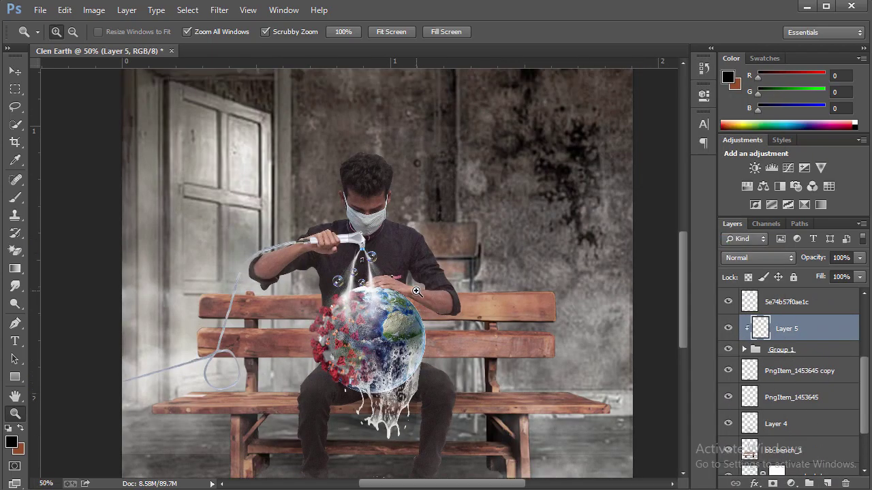
click(416, 290)
click(15, 198)
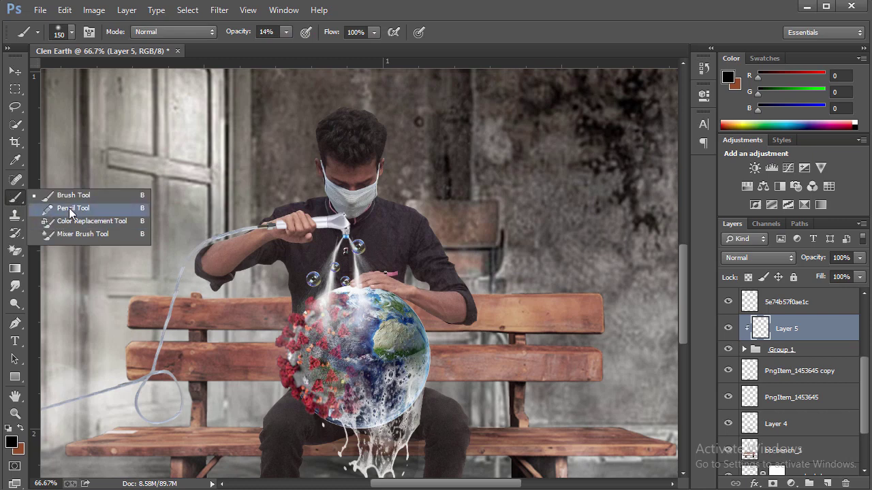
Paint faint light-grey haze near and across the bench with a 51% opacity brush.
click(68, 198)
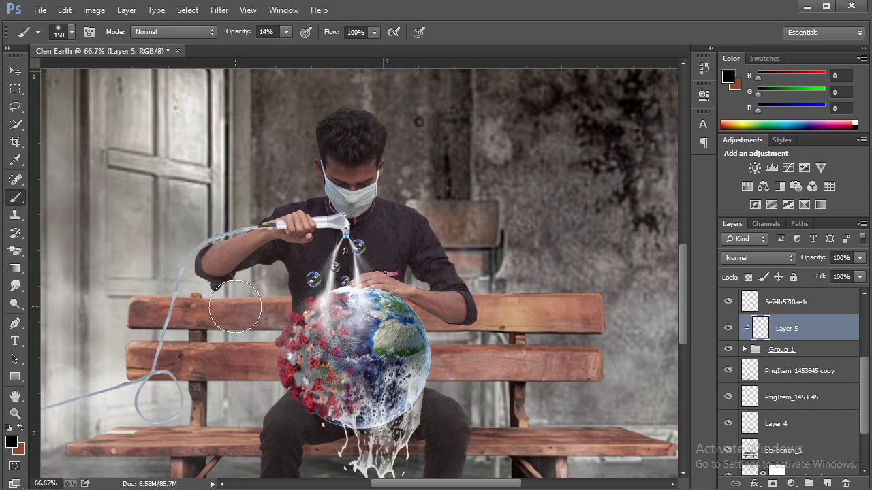
alt+click(109, 351)
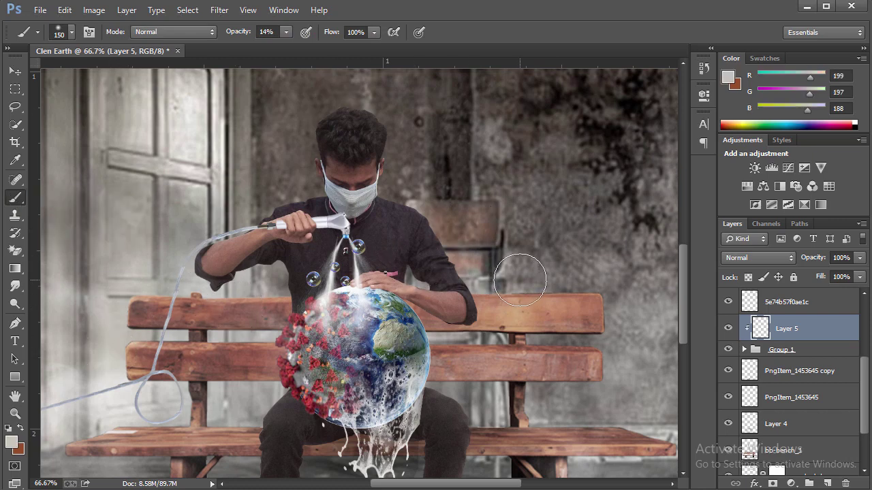
key(bracketright)
key(bracketright)
key(Return)
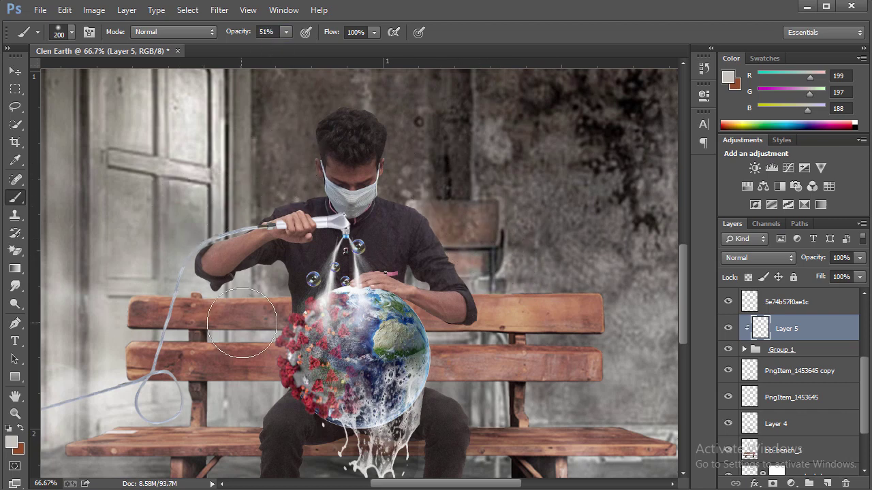
drag(225, 326, 269, 293)
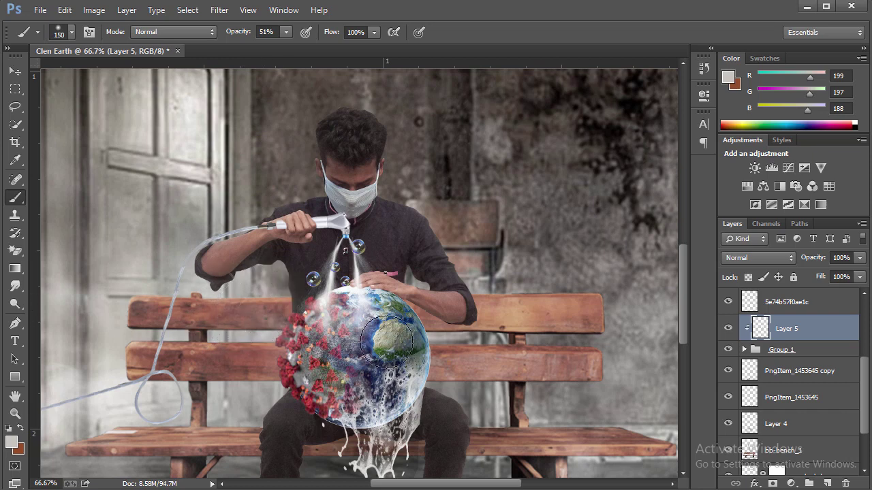
key(bracketleft)
drag(233, 418, 235, 361)
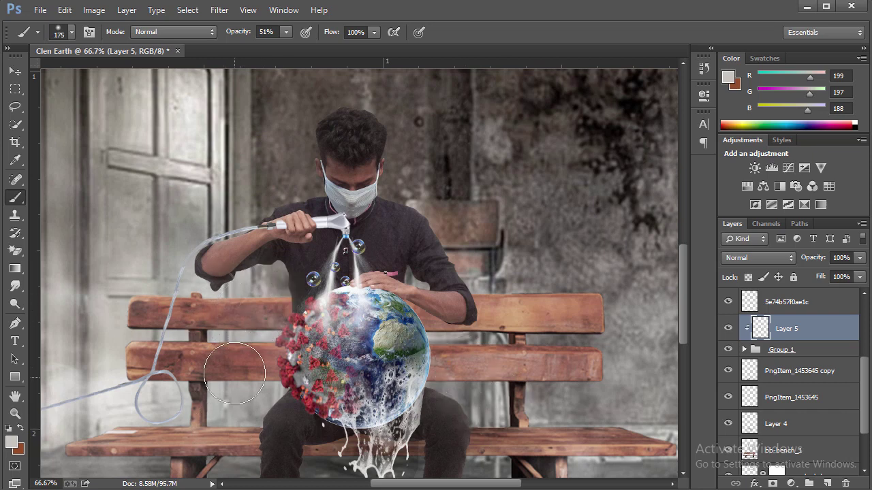
key(bracketleft)
key(bracketleft)
key(bracketleft)
Set Layer 5's blend mode to Screen and zoom out to see the whole image.
click(763, 257)
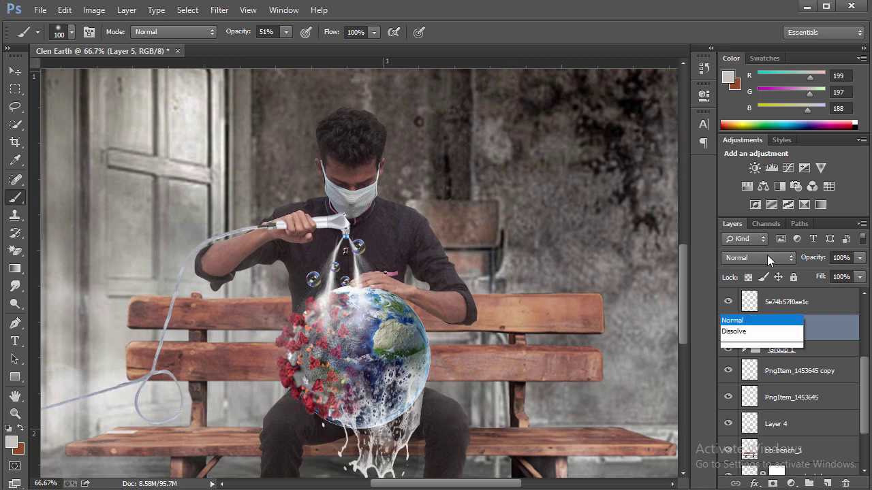
click(756, 126)
click(728, 328)
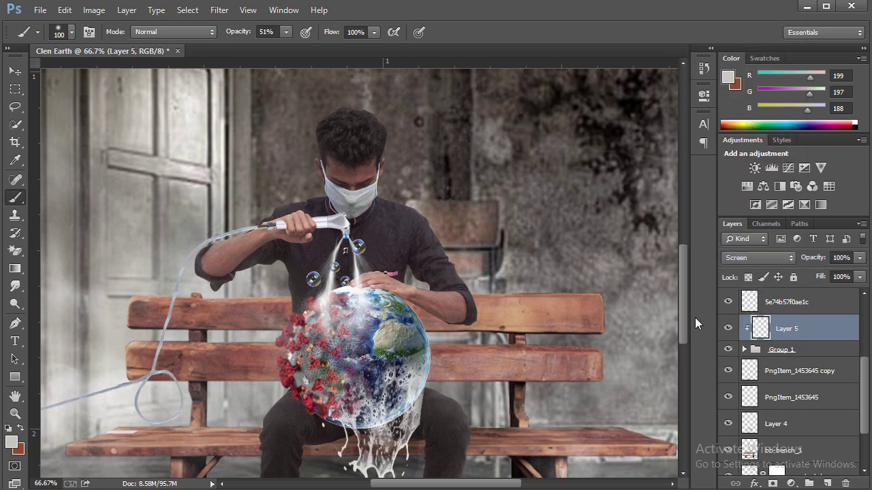
key(ctrl+minus)
key(ctrl+minus)
key(ctrl+minus)
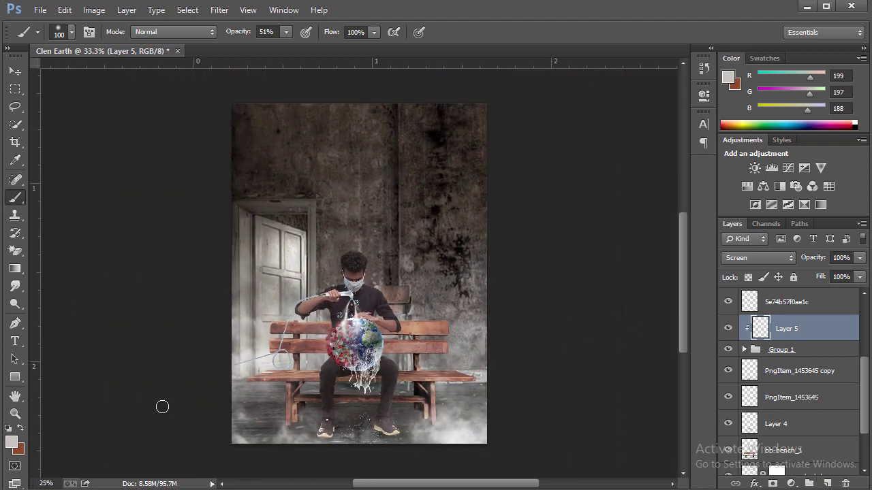
click(15, 414)
click(413, 302)
right_click(367, 277)
Stamp the merged composite onto a new top Layer 6 with Apply Image.
click(408, 366)
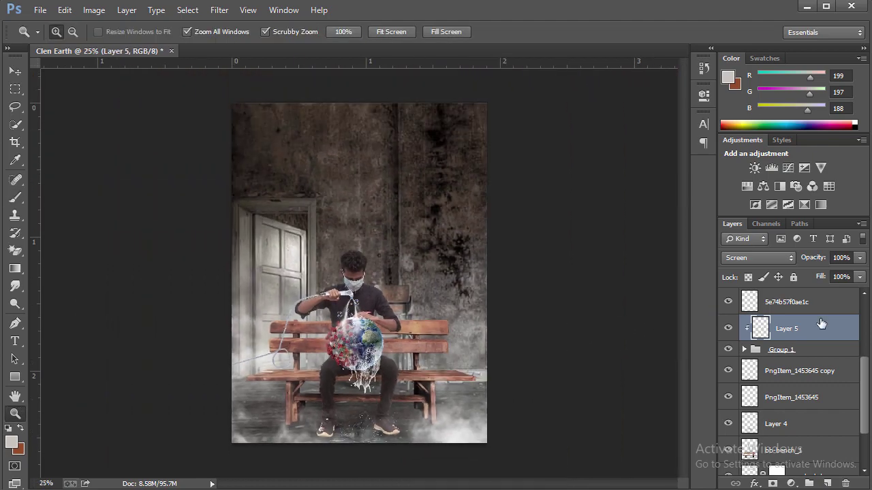
scroll(812, 321, up, 2)
scroll(812, 322, up, 2)
click(797, 302)
click(827, 484)
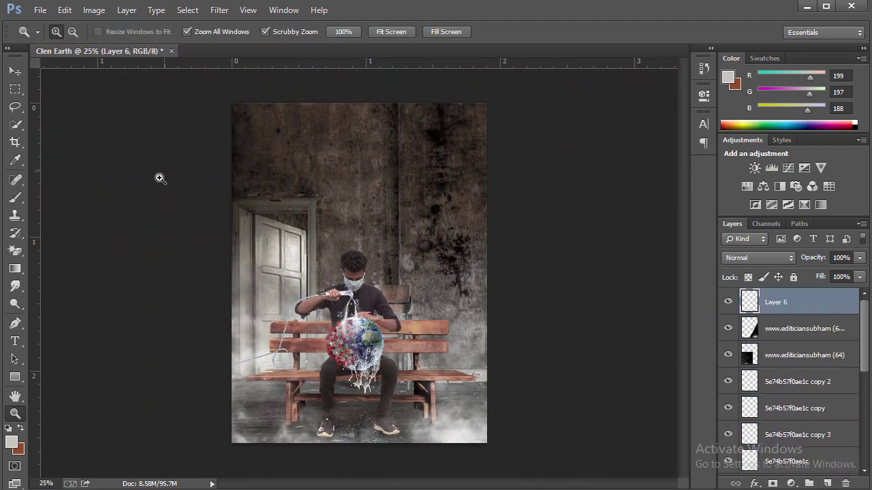
click(88, 10)
click(138, 210)
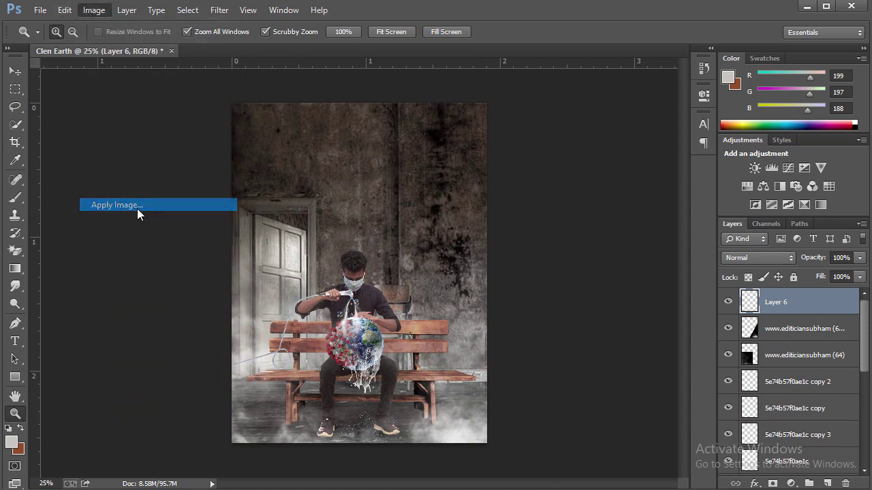
click(551, 134)
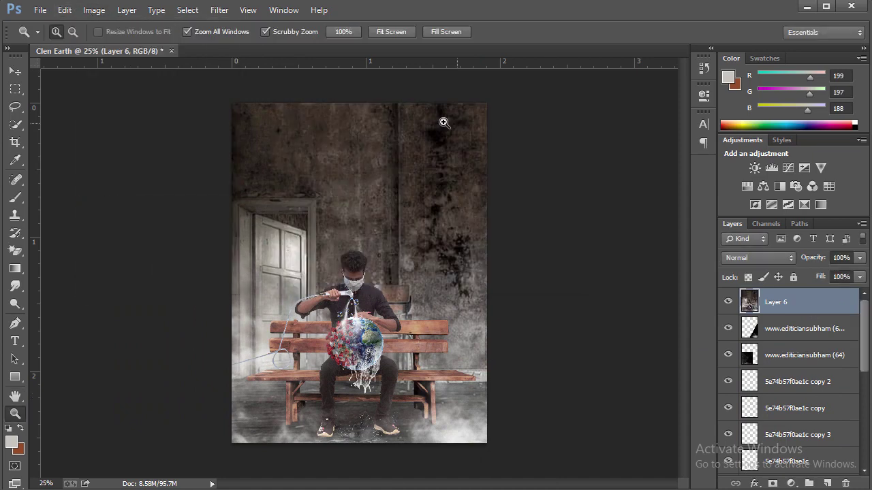
In Camera Raw, raise Clarity to +37, brighten blacks and whites, and lower Oranges saturation.
click(220, 10)
click(281, 94)
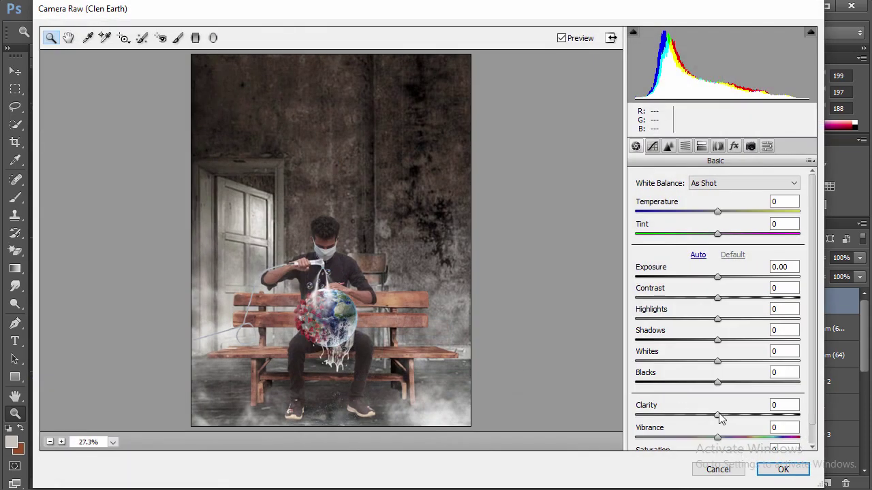
drag(718, 419, 749, 424)
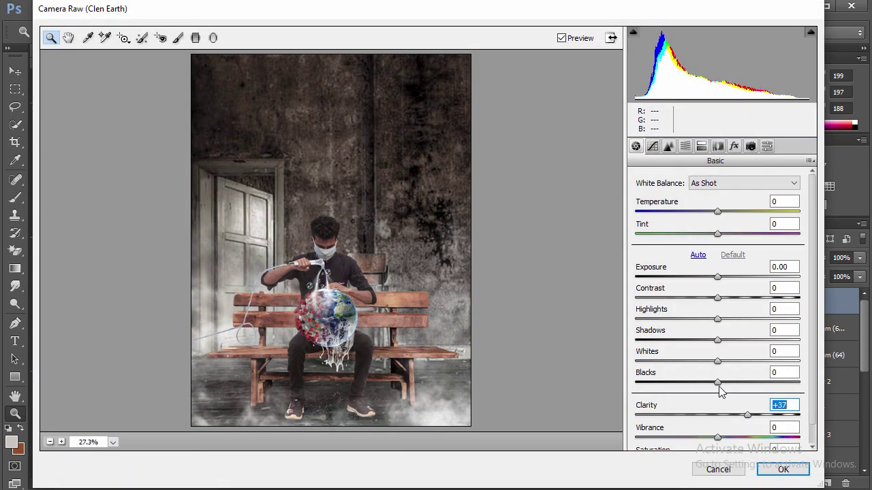
mouse_move(718, 383)
mouse_down()
mouse_move(730, 383)
mouse_move(738, 319)
mouse_up()
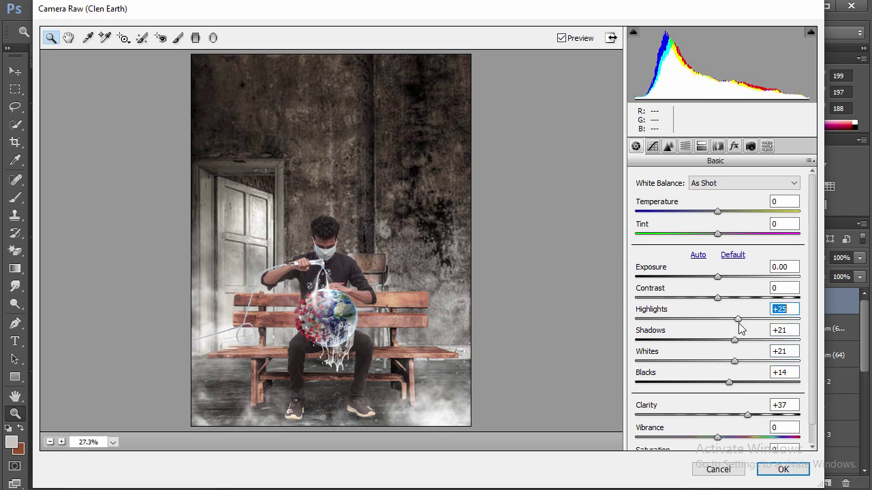
click(668, 147)
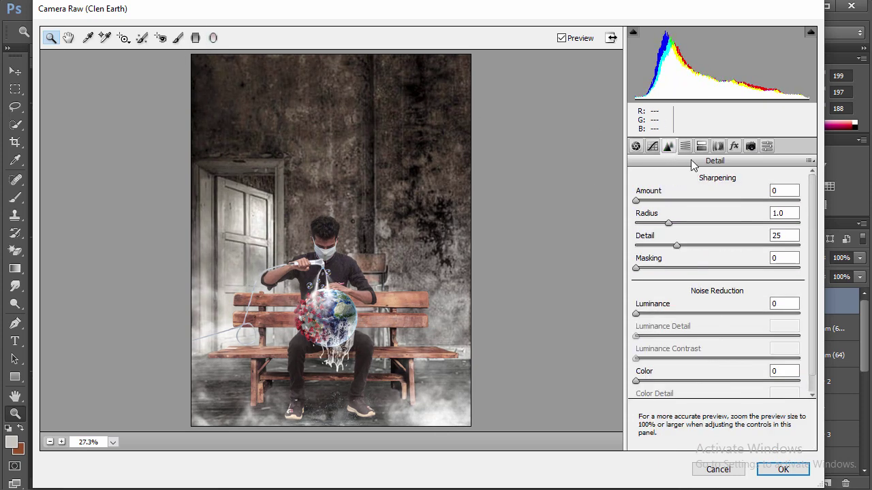
click(685, 146)
click(673, 199)
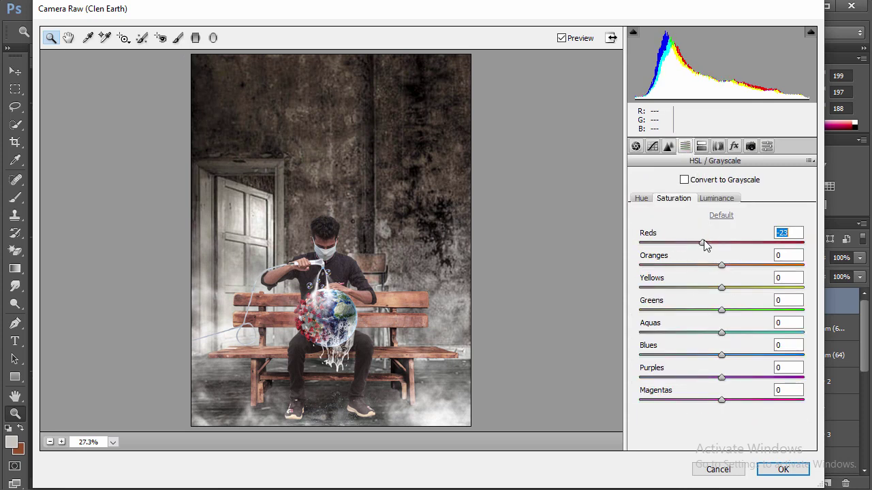
drag(715, 262, 706, 269)
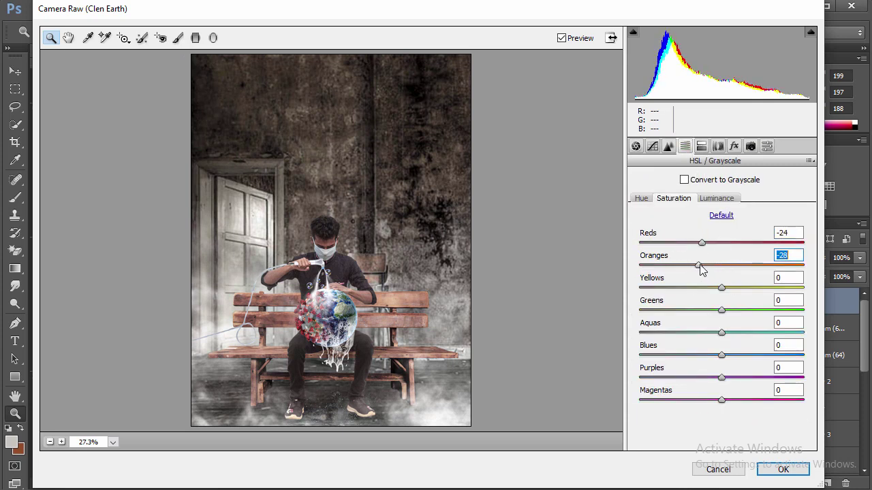
Darken the lower image with a Graduated Filter instead of a radial one, then apply and view at 25%.
click(211, 38)
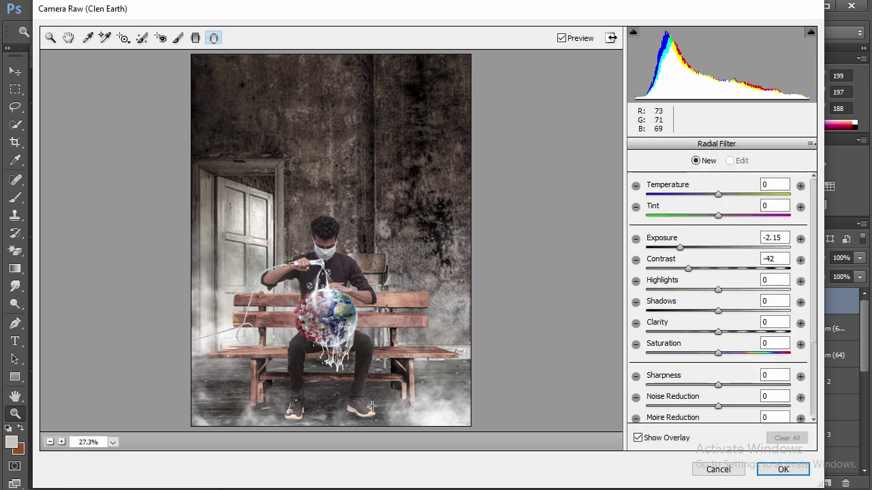
drag(370, 383, 336, 315)
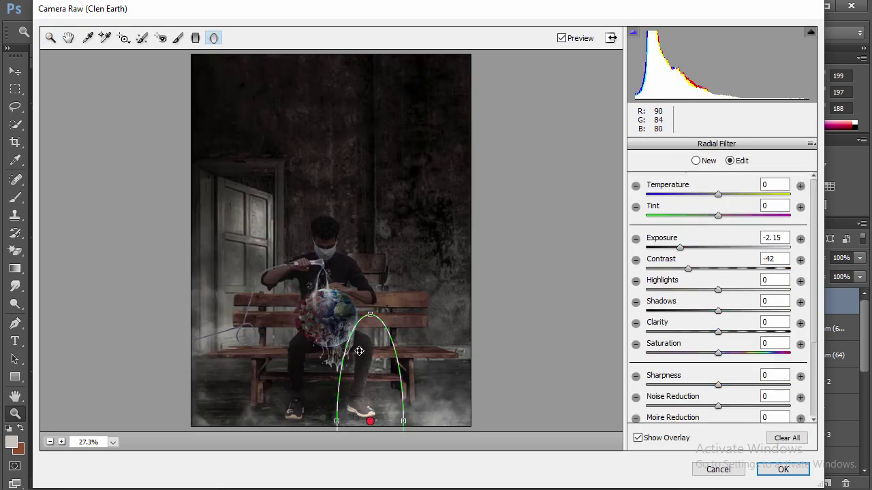
key(Delete)
click(196, 38)
drag(362, 429, 362, 312)
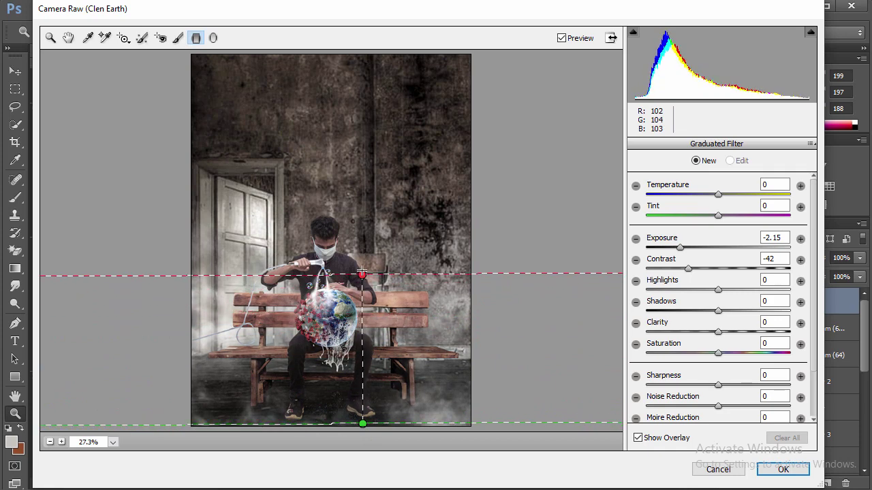
drag(362, 313, 364, 239)
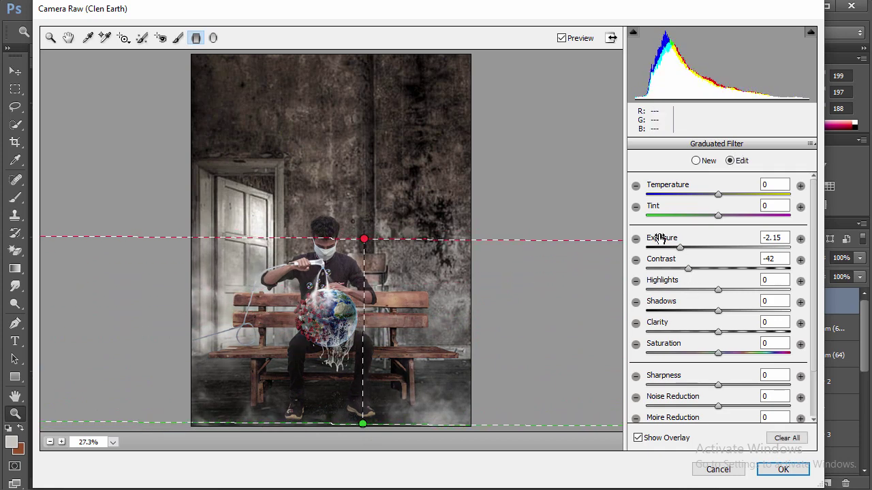
click(791, 473)
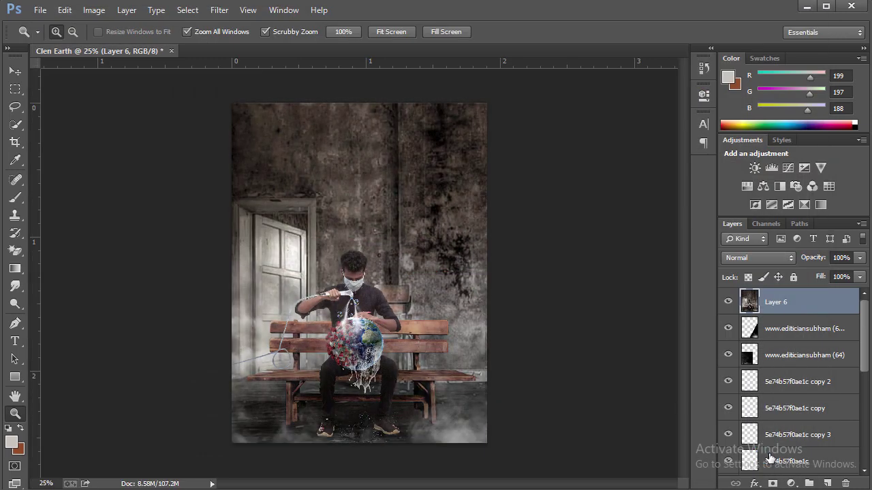
click(344, 276)
right_click(390, 286)
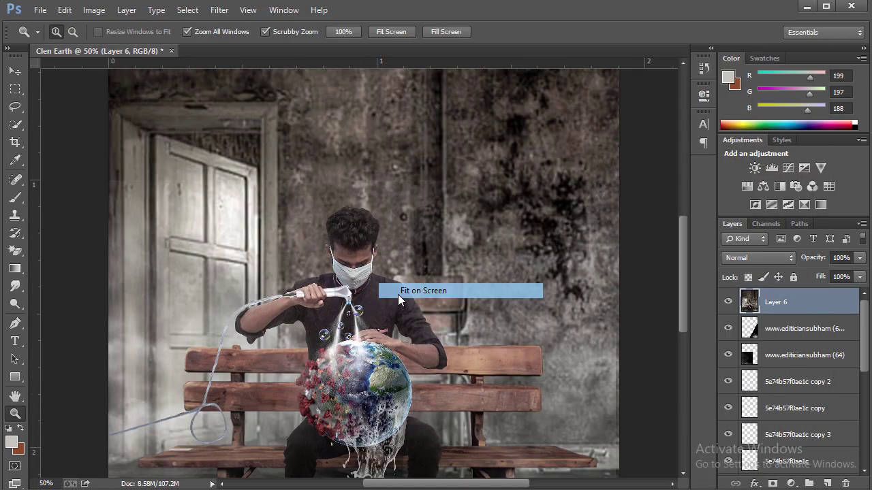
click(432, 375)
Duplicate Layer 6 and zoom to 50% on the man and globe.
key(ctrl+j)
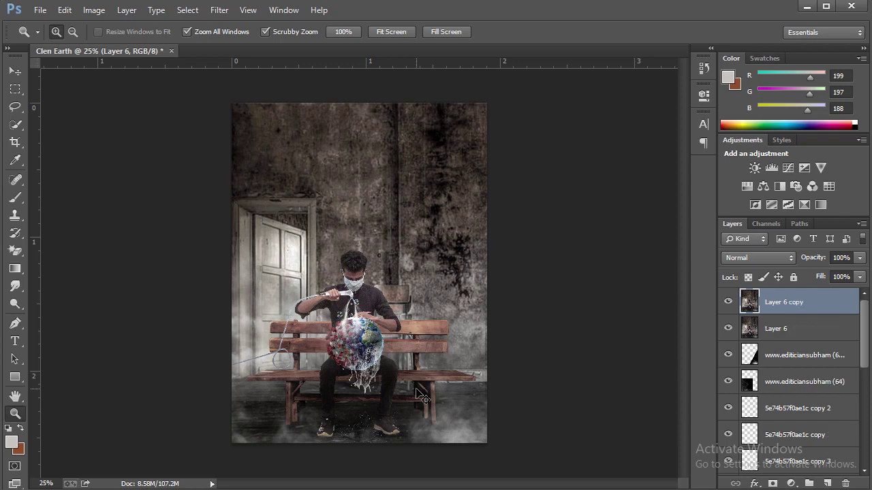
click(417, 361)
click(212, 282)
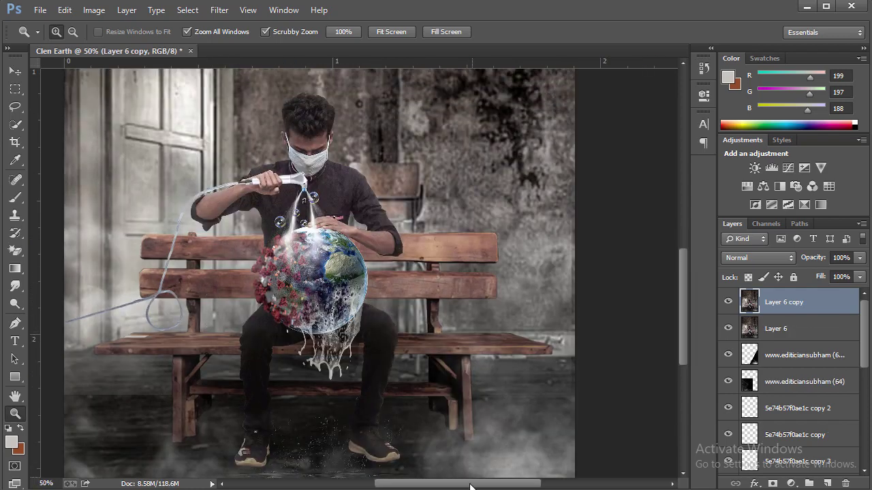
drag(212, 282, 289, 365)
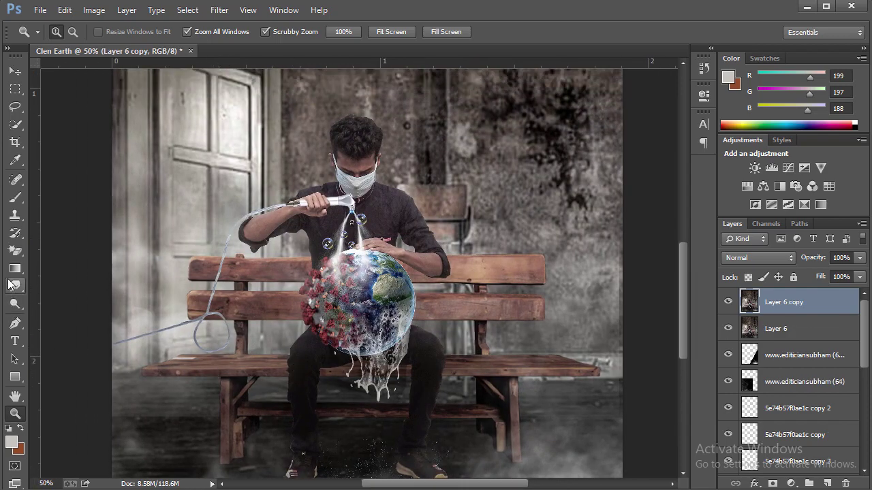
Smudge the globe's lower edge and drips with a 250-px Smudge brush at 9% strength.
drag(10, 286, 56, 315)
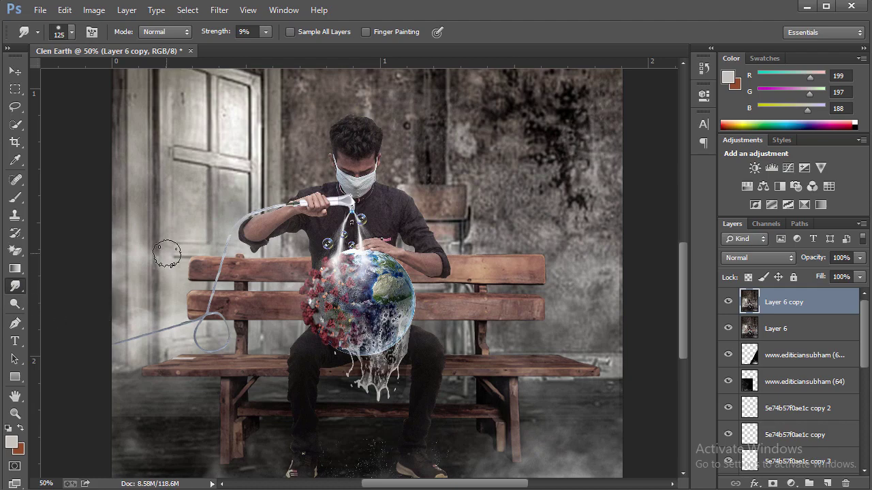
scroll(167, 253, up, 1)
scroll(146, 204, up, 5)
scroll(156, 204, up, 1)
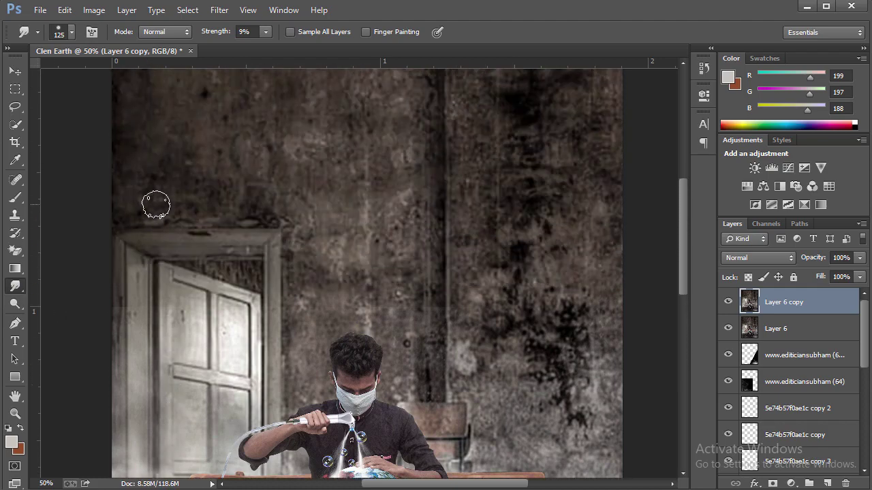
scroll(156, 204, up, 1)
key(ctrl+minus)
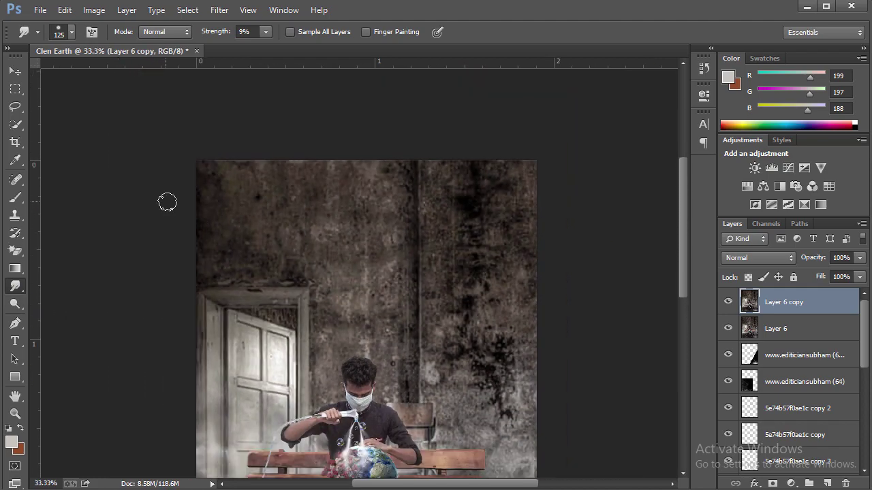
key(bracketright)
key(bracketright)
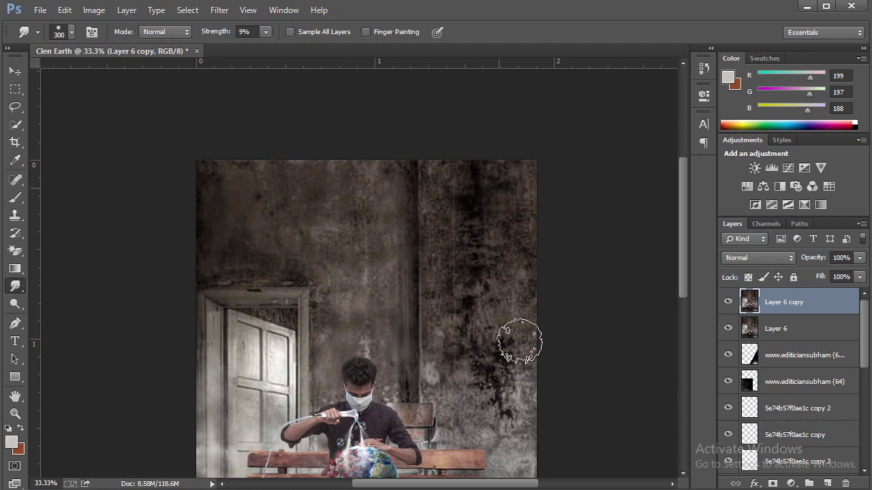
scroll(286, 318, down, 1)
scroll(300, 259, down, 3)
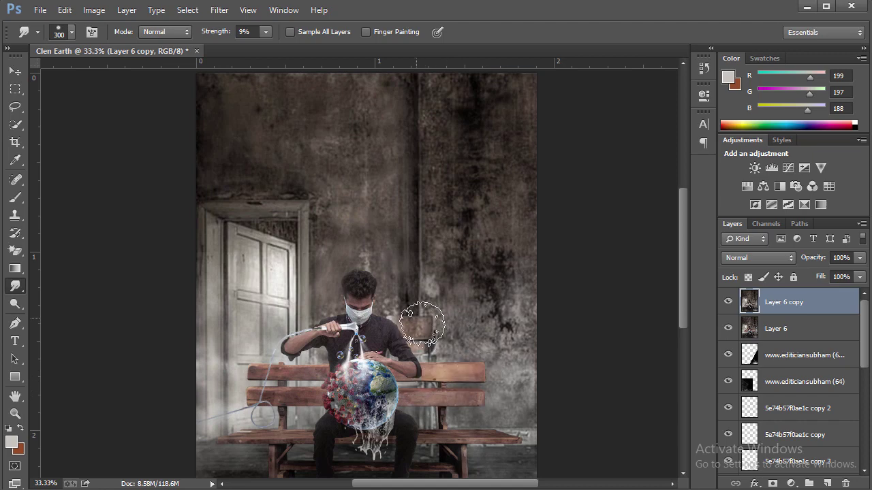
scroll(525, 398, down, 2)
scroll(518, 391, down, 2)
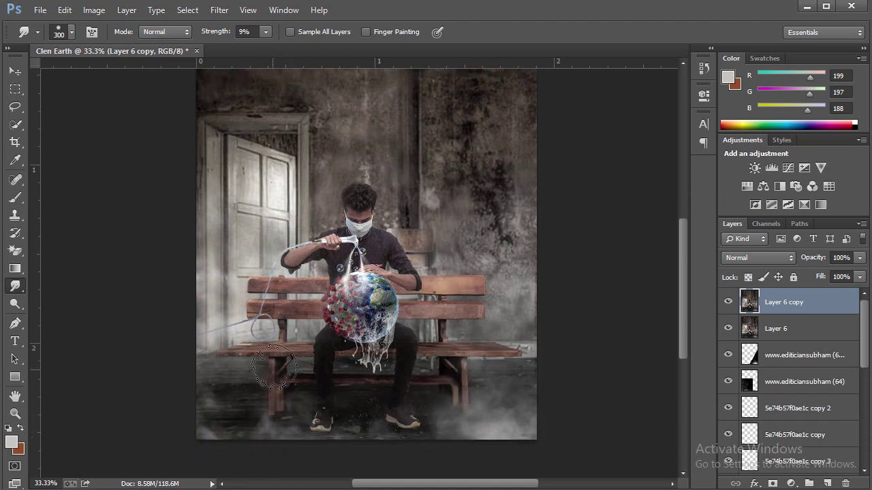
key(bracketleft)
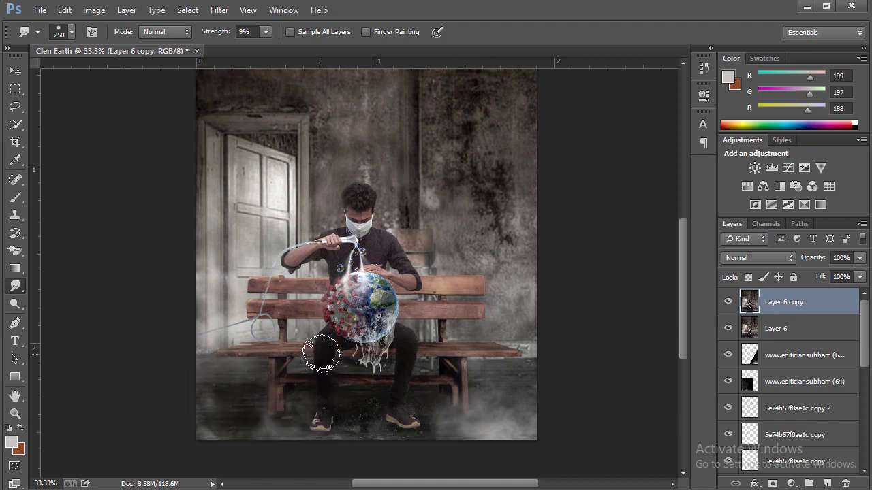
mouse_move(352, 369)
mouse_down()
mouse_move(368, 290)
mouse_move(381, 300)
mouse_move(371, 344)
mouse_move(322, 331)
mouse_up()
Smudge along the man's forearm with a smaller brush to blend it in.
scroll(321, 331, up, 2)
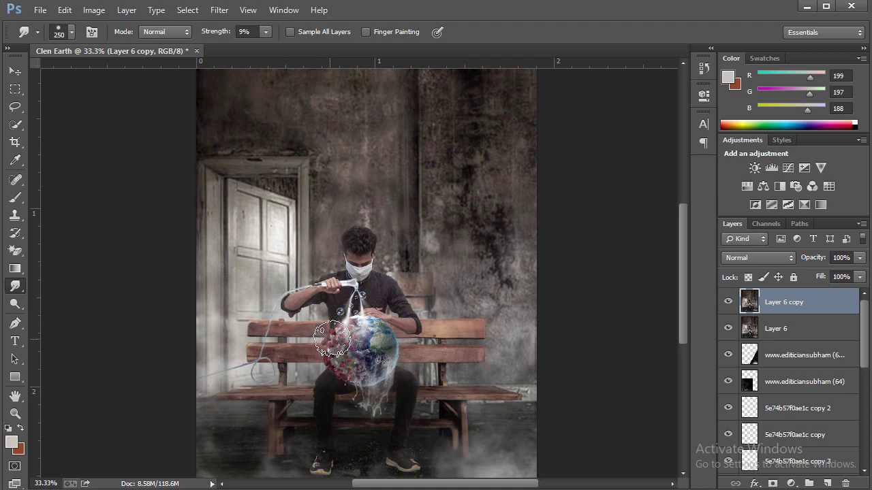
scroll(348, 371, up, 1)
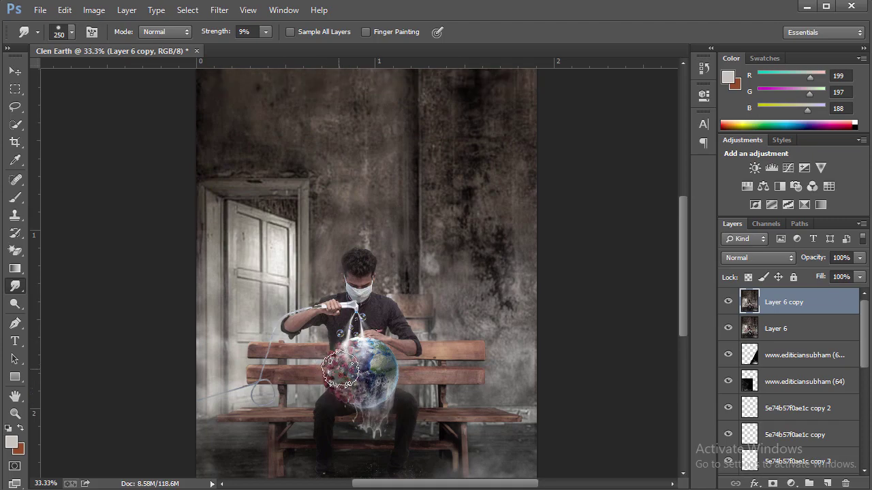
scroll(344, 376, up, 2)
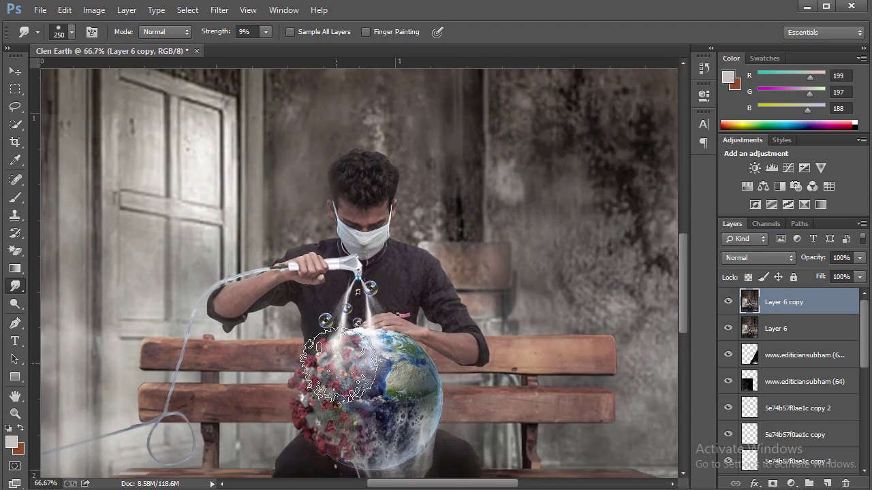
scroll(425, 327, down, 1)
key(bracketleft)
key(bracketleft)
key(bracketleft)
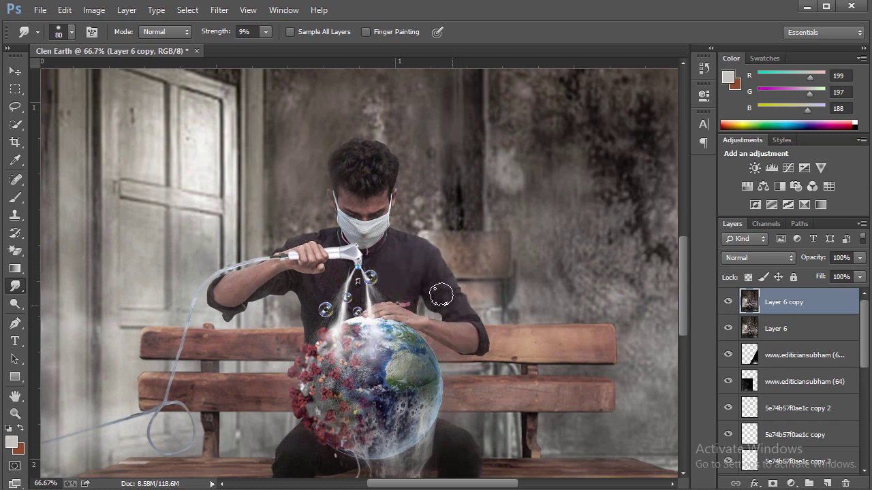
drag(275, 293, 208, 294)
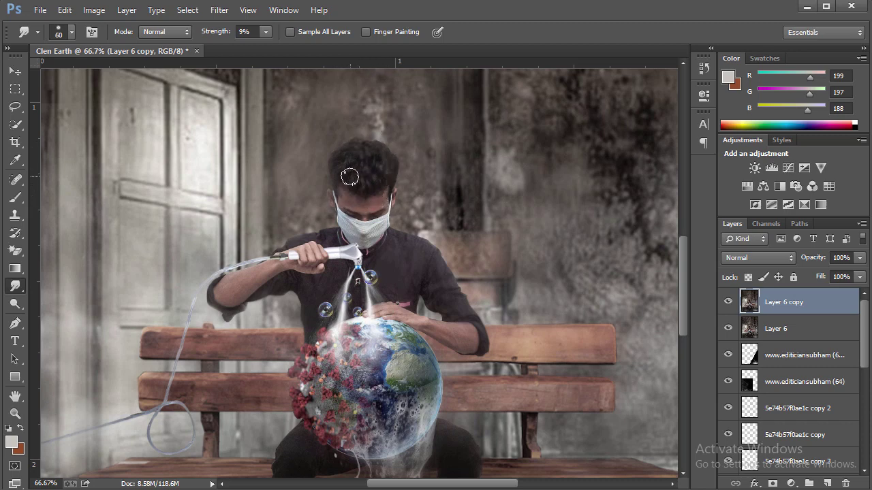
scroll(340, 205, down, 1)
scroll(288, 358, down, 3)
scroll(273, 387, down, 4)
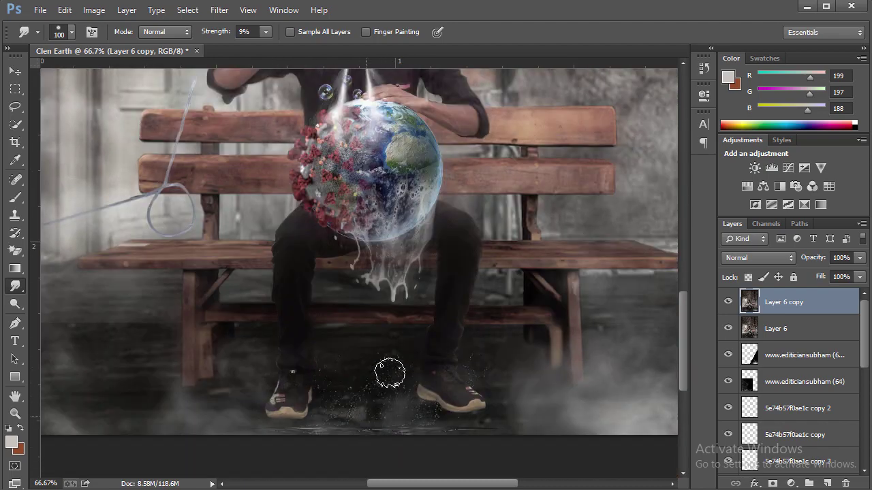
key(z)
right_click(299, 266)
Stamp the merged composite onto a new Layer 7 with Apply Image.
click(302, 272)
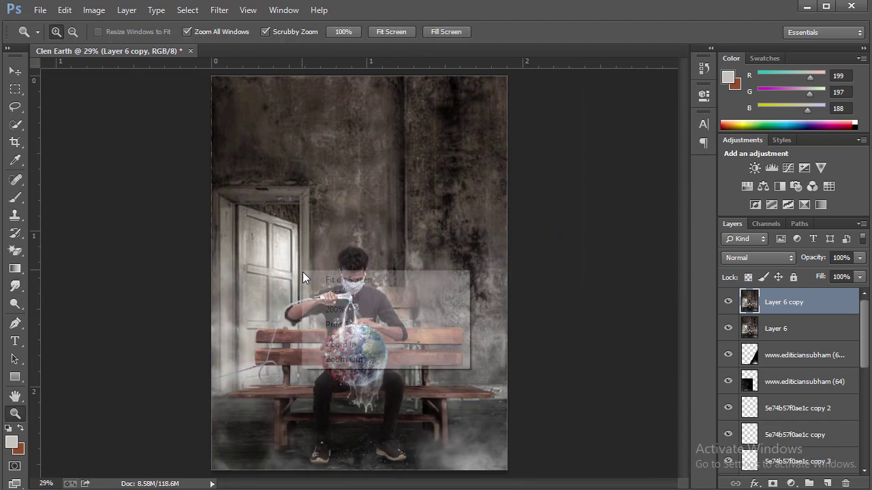
right_click(303, 272)
click(372, 359)
click(827, 484)
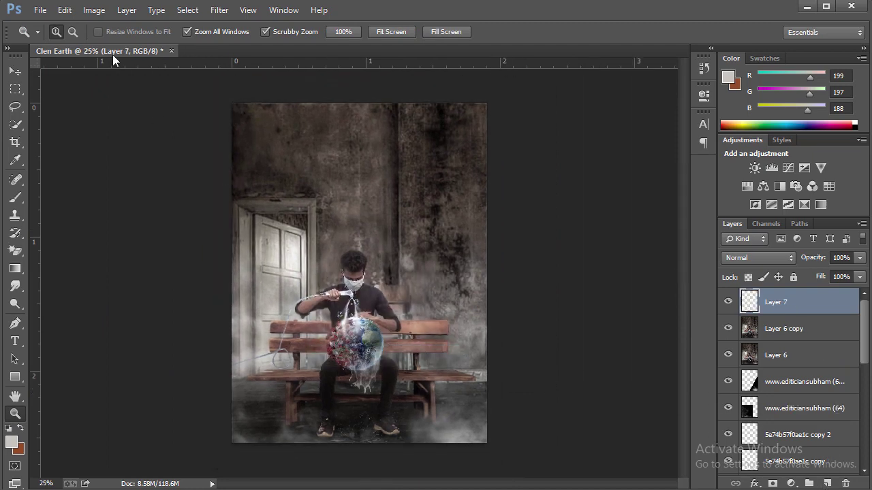
click(94, 10)
click(136, 203)
click(548, 135)
Grade Layer 7 in Camera Raw with Clarity +52 and Luminance noise reduction around 28.
key(z)
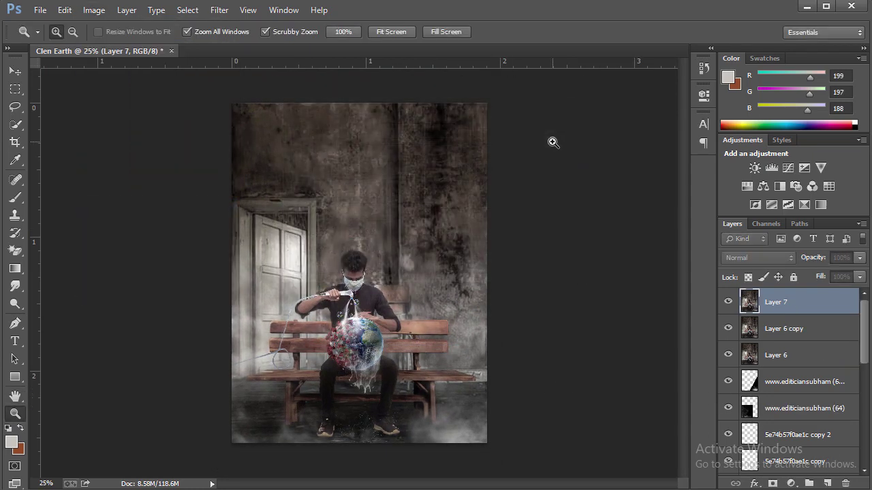
click(467, 300)
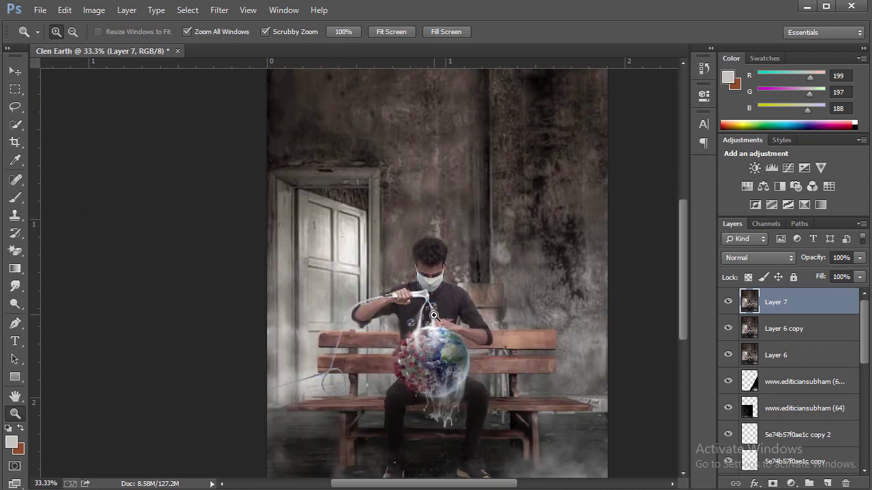
right_click(435, 292)
click(446, 301)
right_click(419, 288)
click(460, 376)
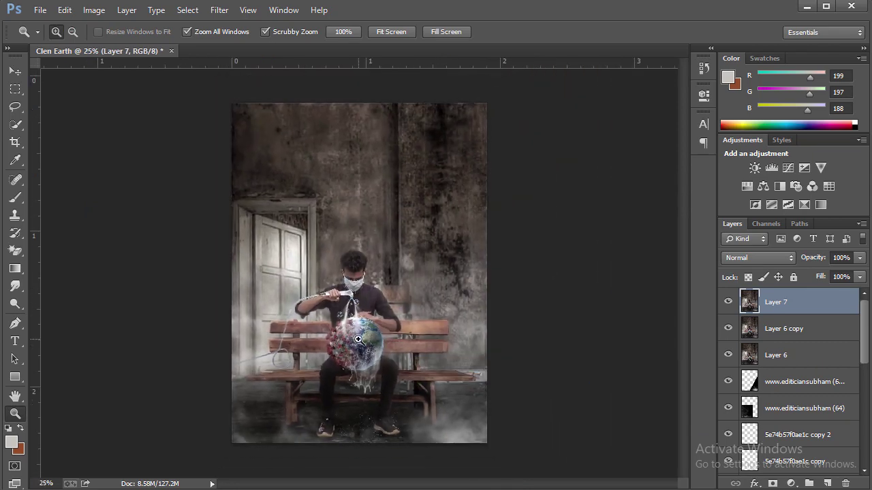
click(220, 11)
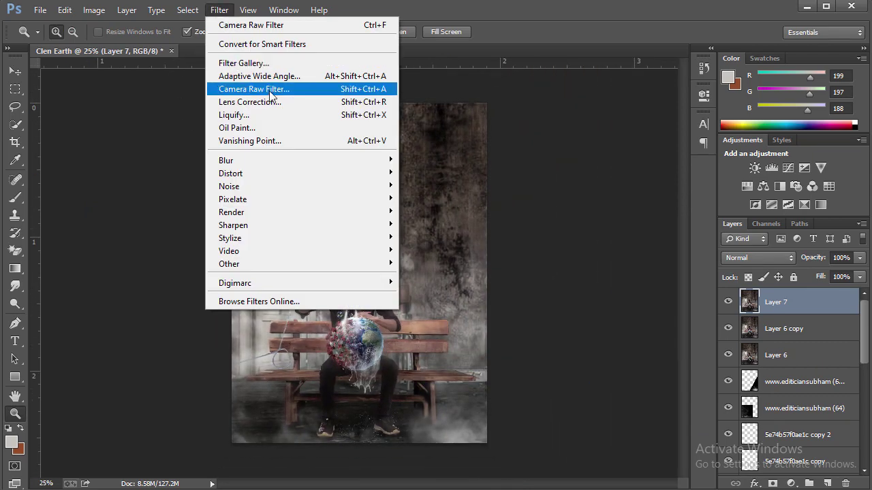
click(271, 94)
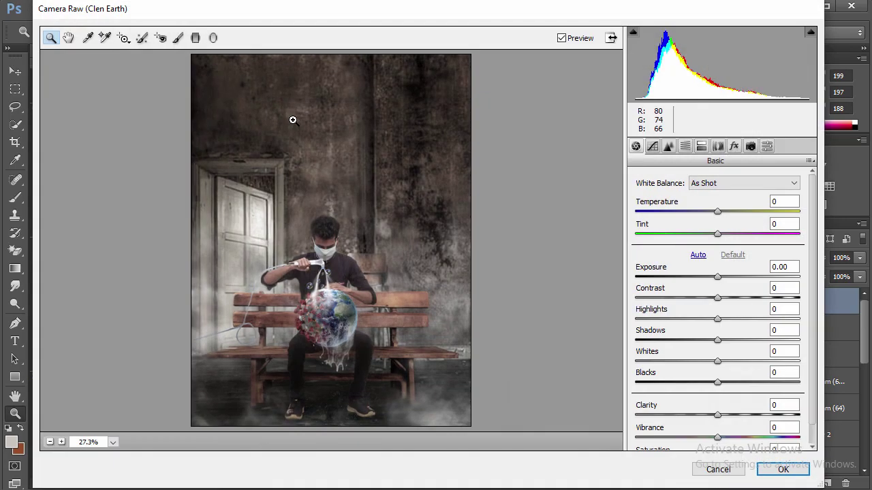
click(302, 254)
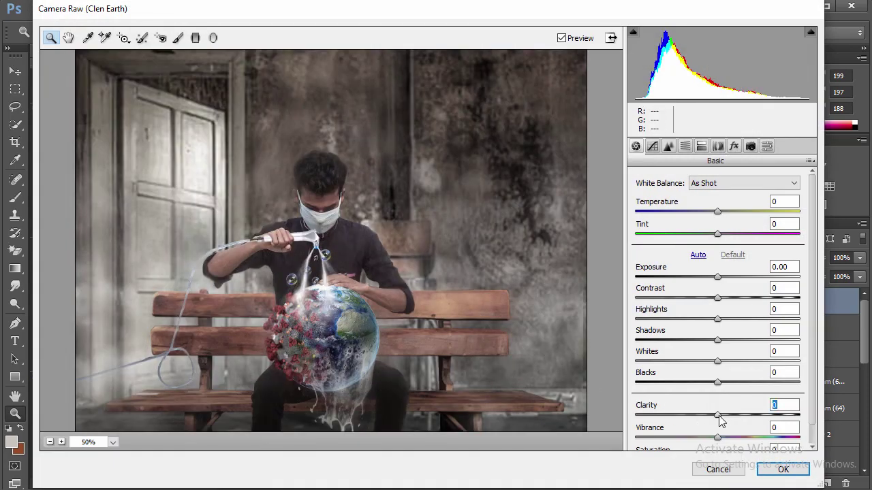
drag(720, 420, 743, 420)
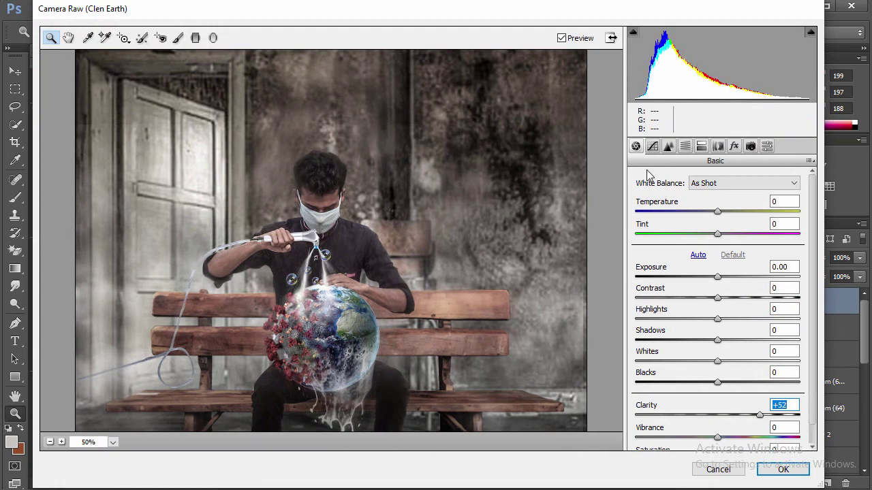
click(669, 146)
drag(636, 314, 682, 314)
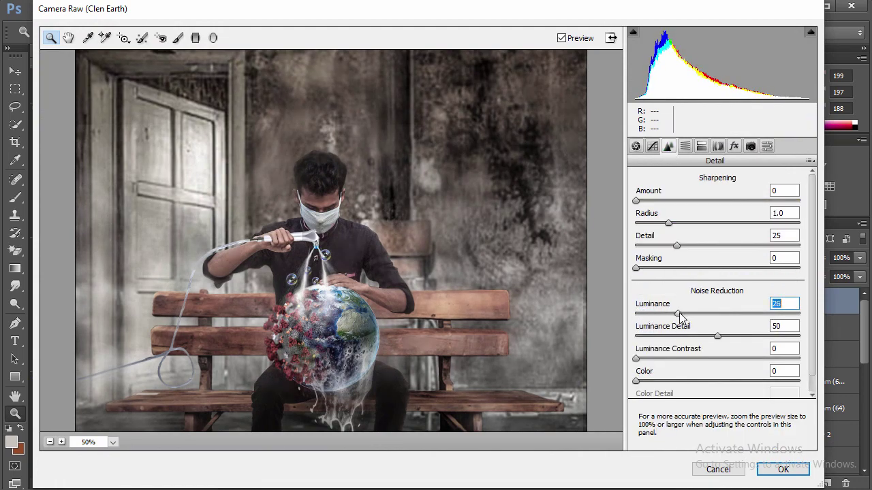
click(784, 470)
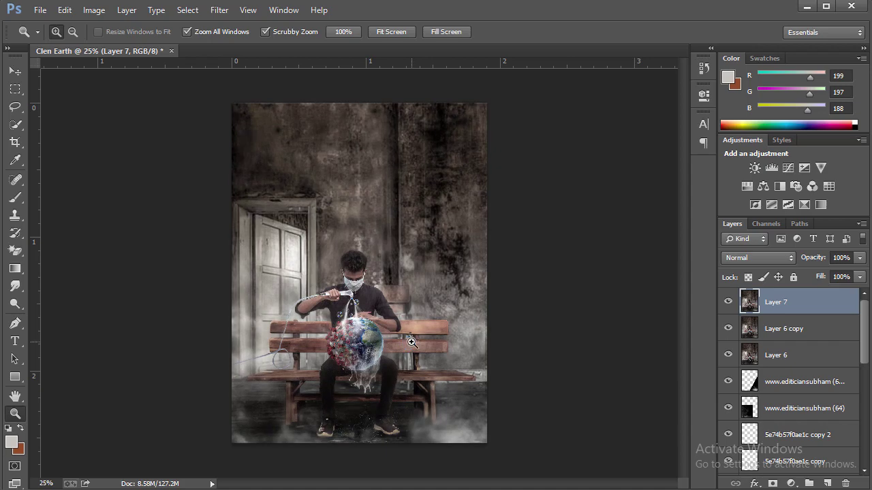
click(407, 344)
Type 'CLEN EARTH' in Gabriola on the canvas and widen its tracking to 2080.
right_click(417, 368)
click(427, 363)
click(15, 340)
click(295, 364)
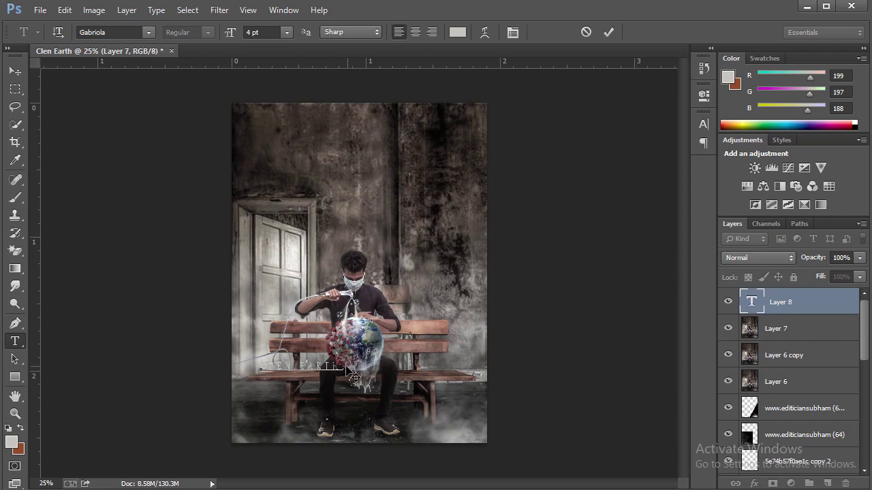
key(ctrl+a)
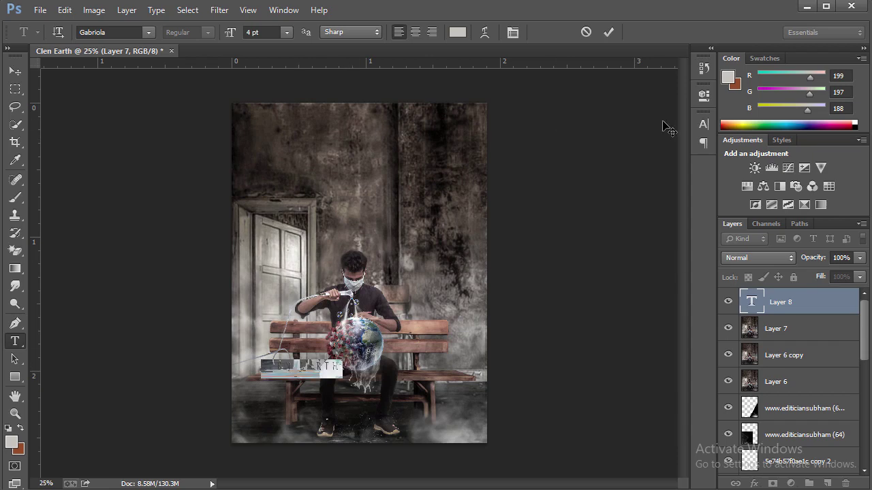
click(703, 124)
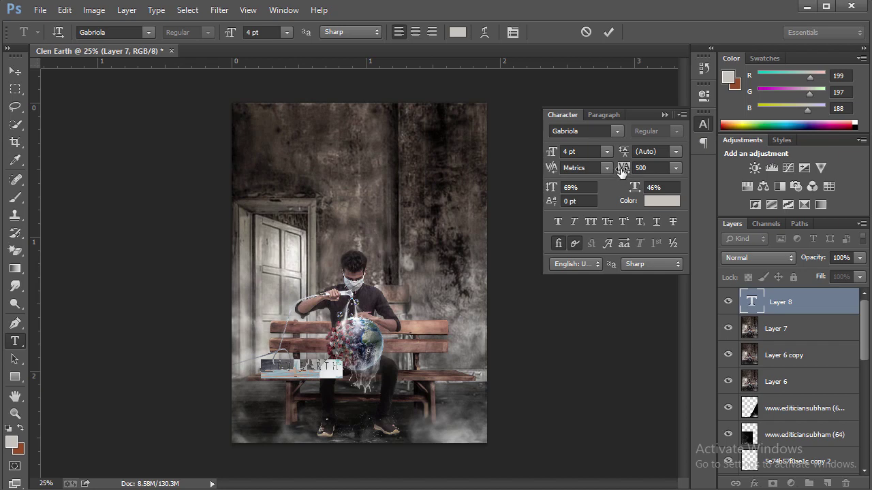
drag(621, 172, 676, 176)
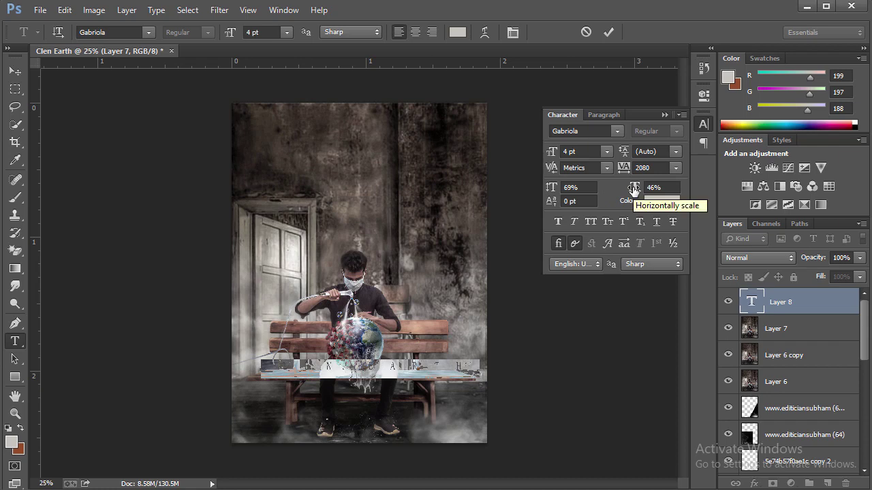
Commit the title and drag it down near the image's bottom edge.
click(609, 32)
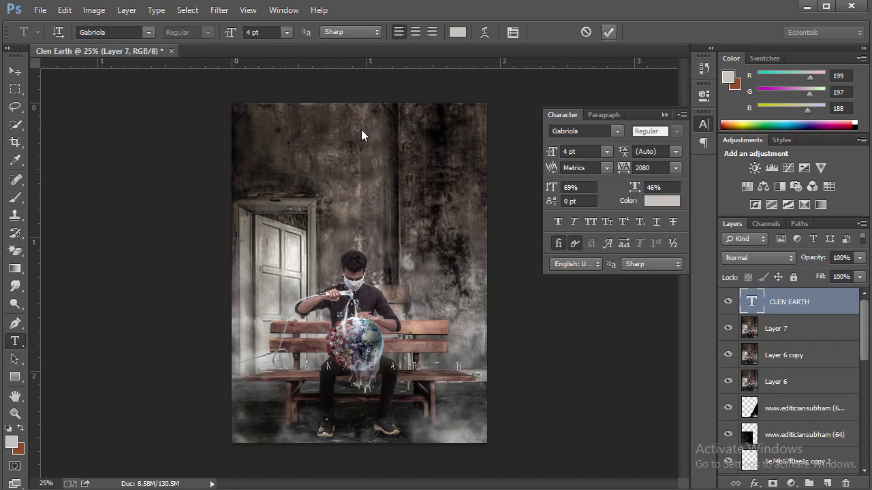
click(15, 71)
drag(401, 364, 400, 425)
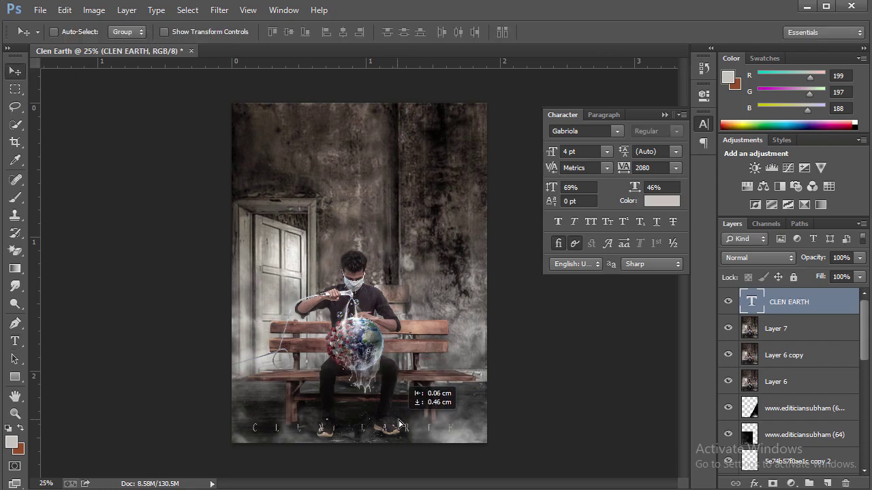
Zoom to 50% to inspect the CLEN EARTH title, then fit the image on screen.
click(15, 414)
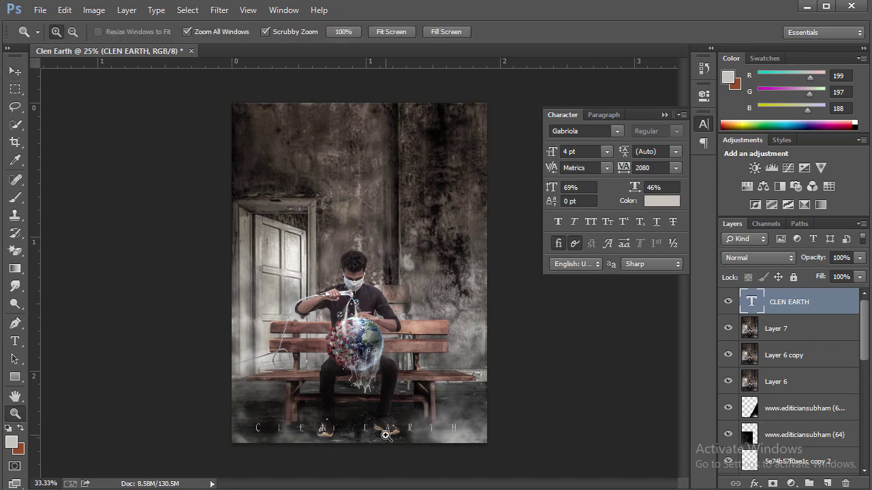
click(387, 430)
click(312, 267)
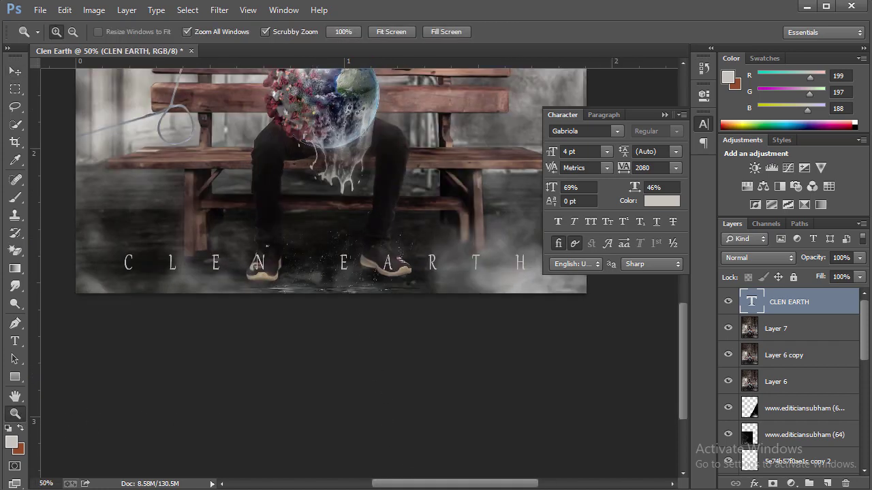
drag(429, 484, 444, 484)
right_click(403, 291)
click(417, 292)
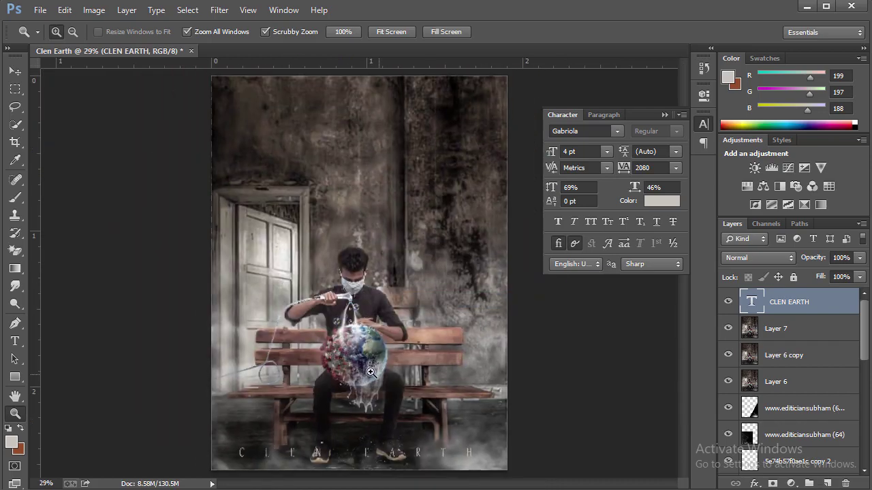
Stamp the merged composite onto a new Layer 8 and view it at 25%.
click(827, 483)
click(94, 9)
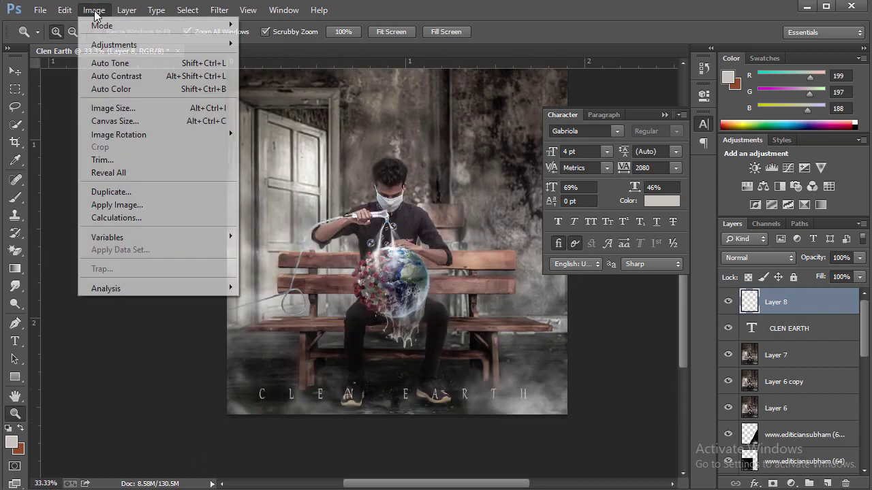
click(140, 203)
click(549, 136)
key(z)
right_click(387, 185)
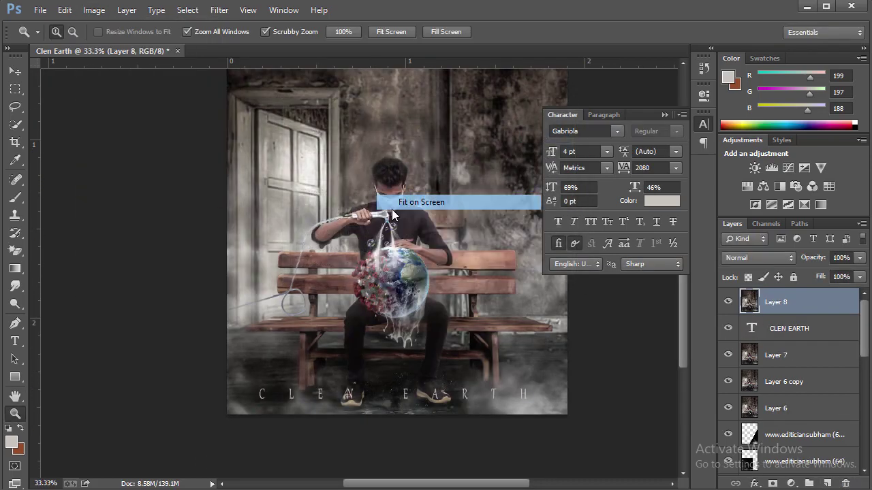
click(403, 192)
right_click(394, 293)
click(445, 302)
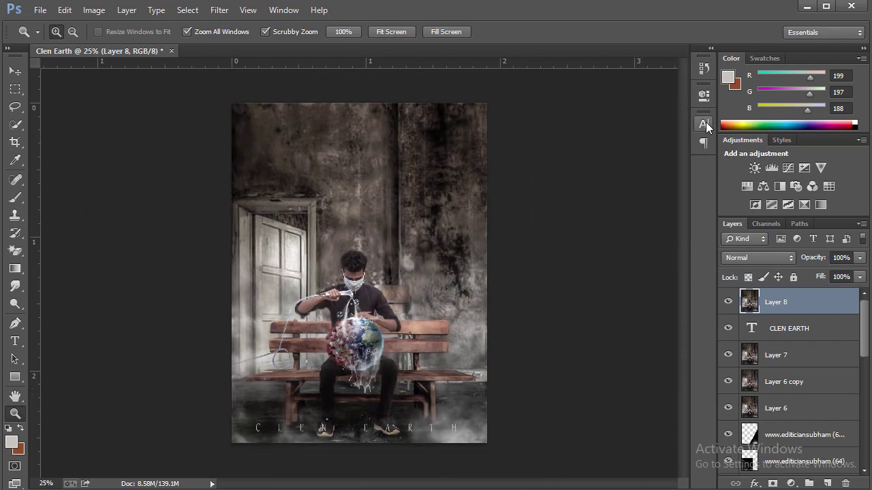